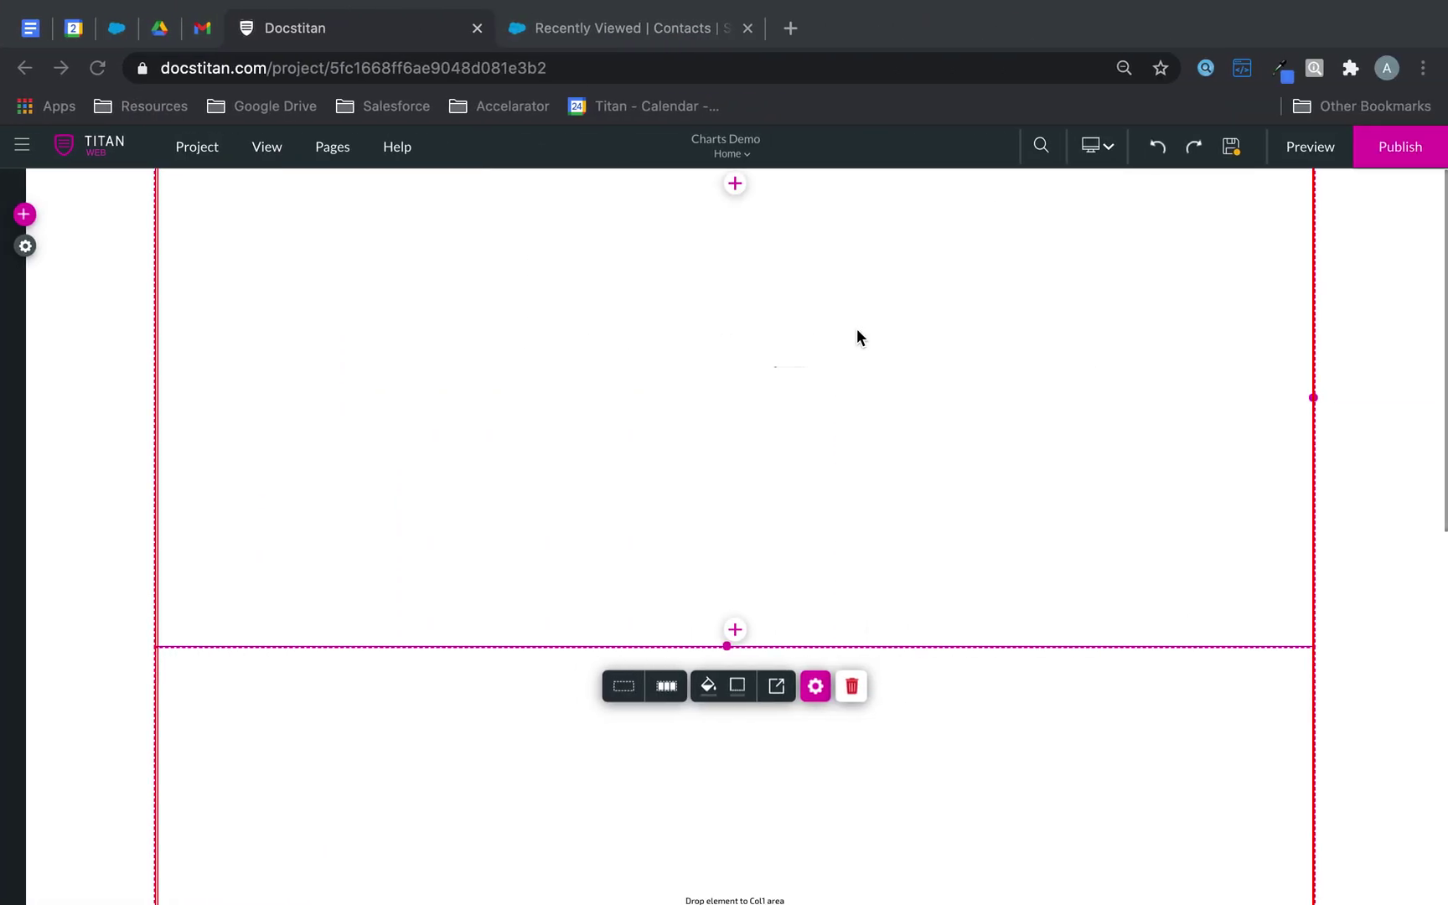
Step: Drop an InfoBox widget onto the upper section of the Charts Demo home page
left_click(23, 219)
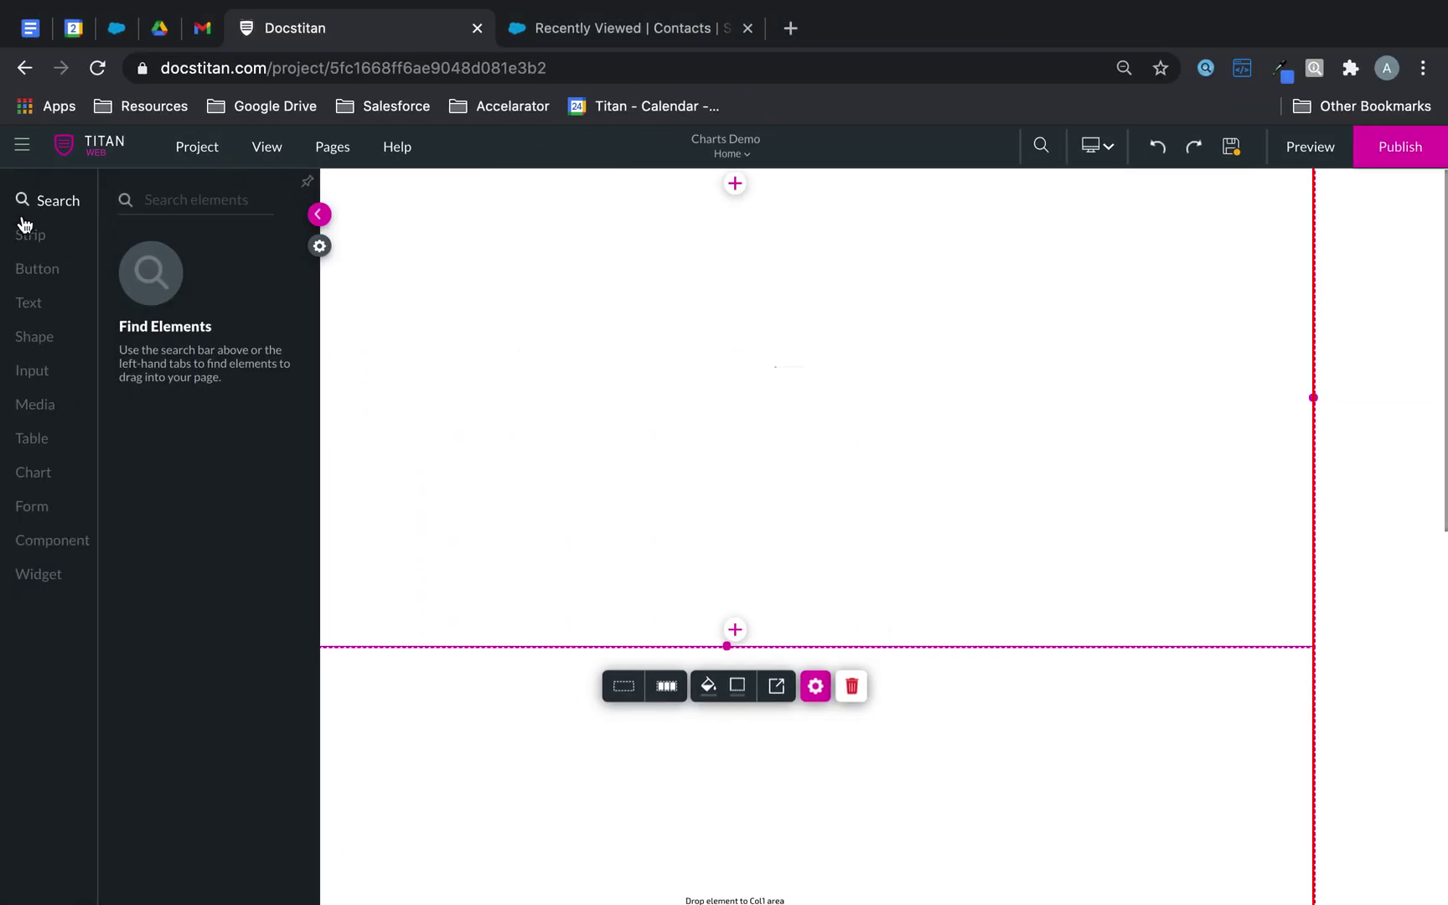
left_click(49, 570)
left_click_drag(172, 275, 414, 270)
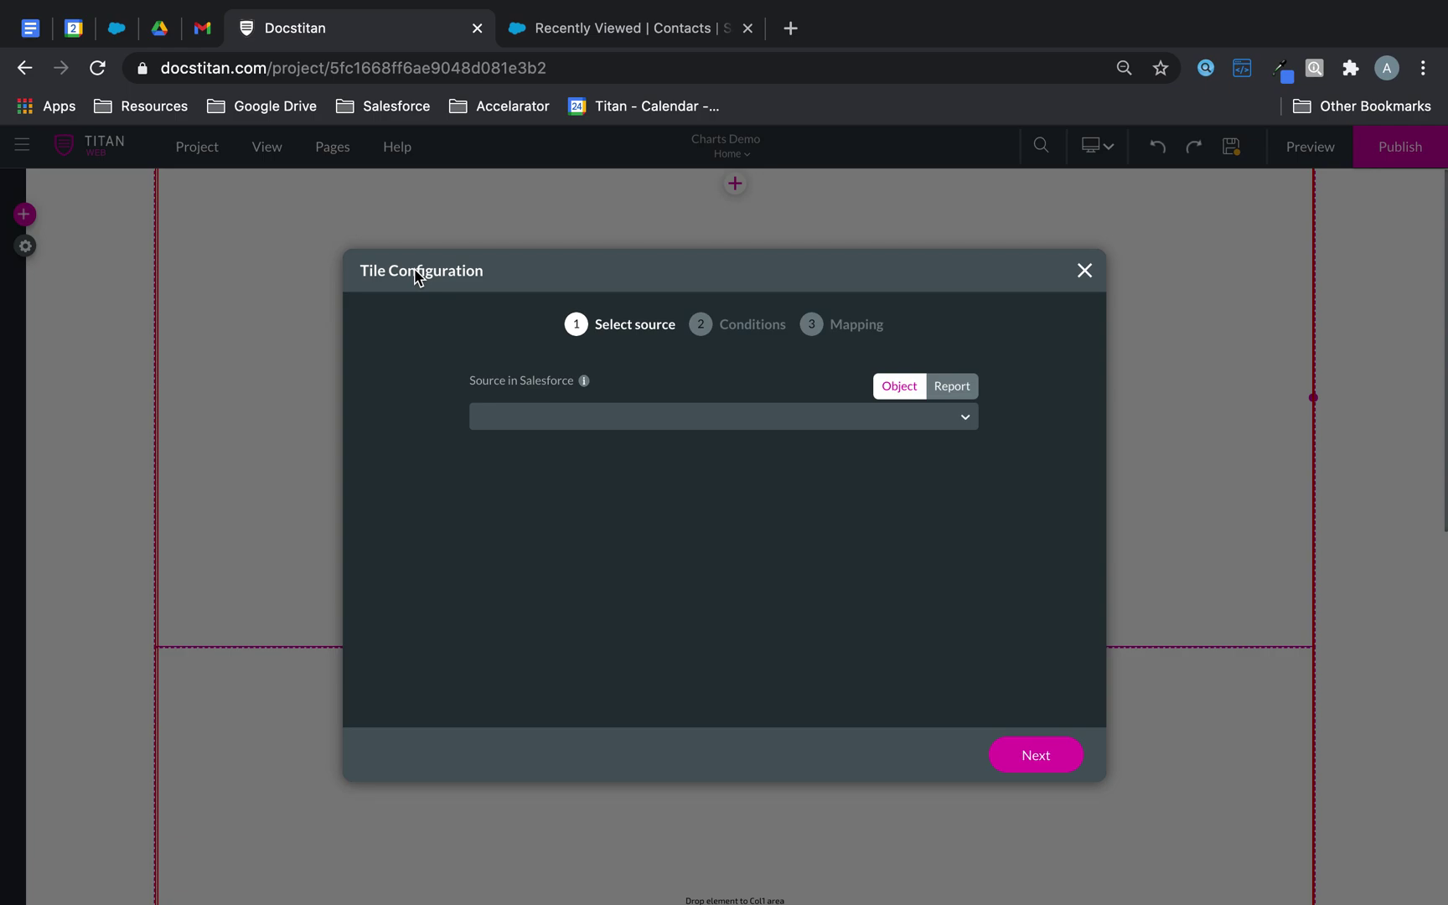
Step: Set the tile's Salesforce source to the Opportunity object, found by searching 'opport'
left_click(646, 423)
type("o")
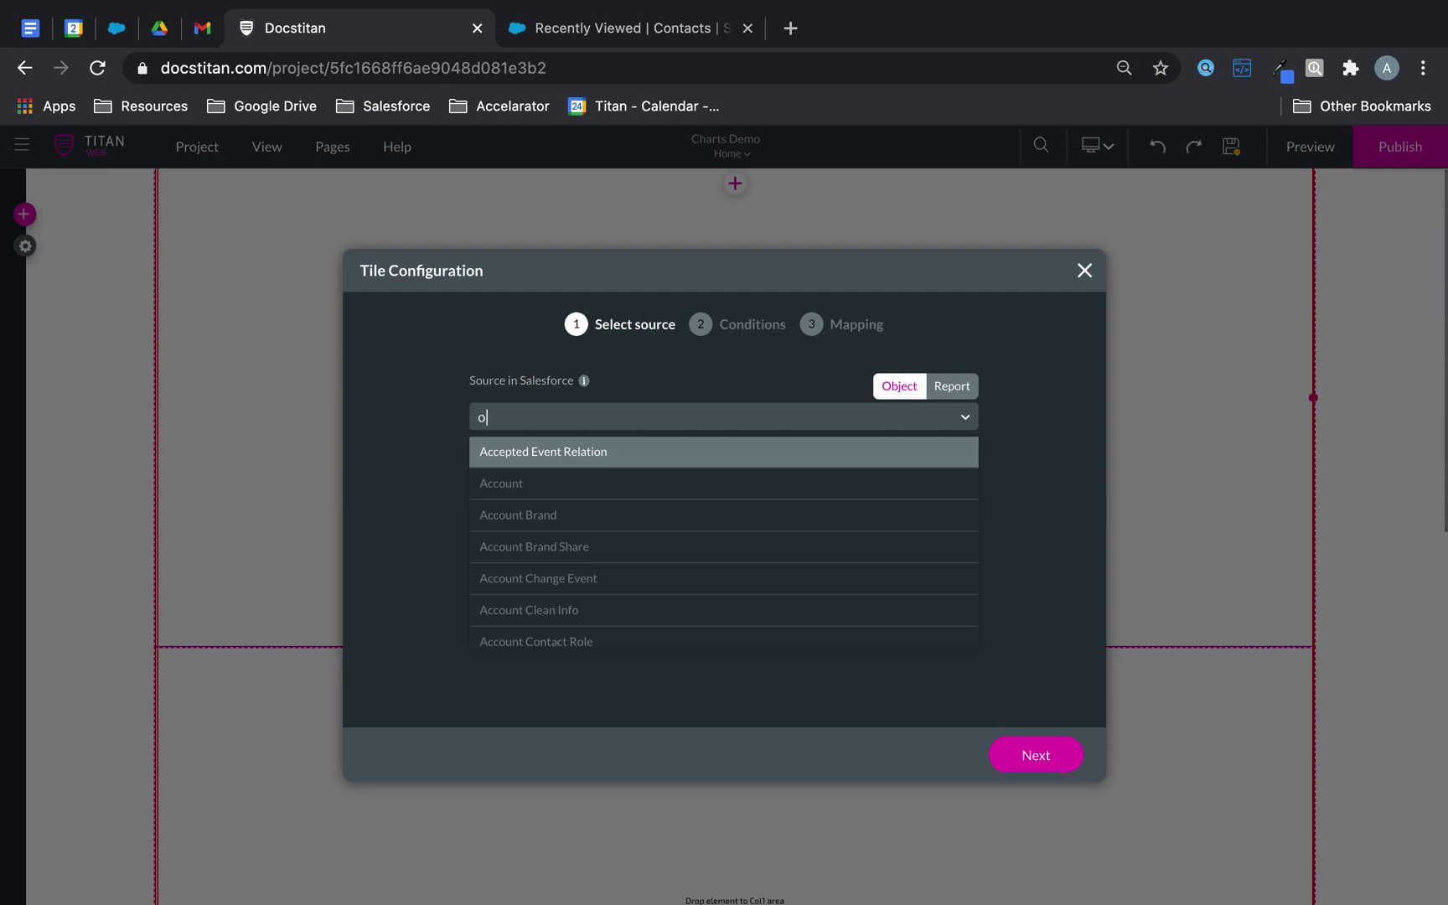
type("pport")
left_click(604, 454)
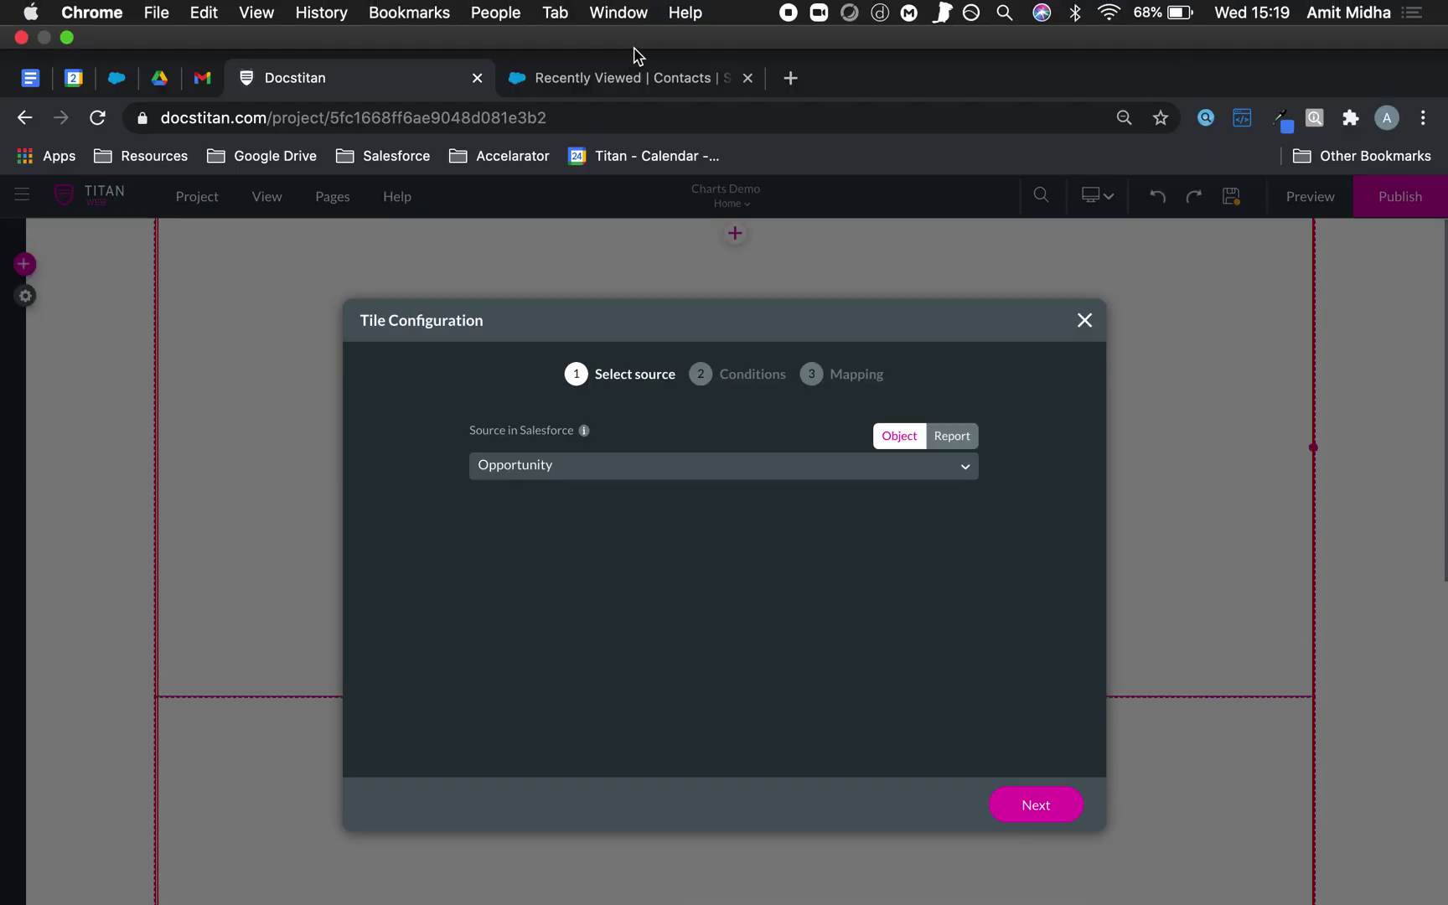
left_click(624, 77)
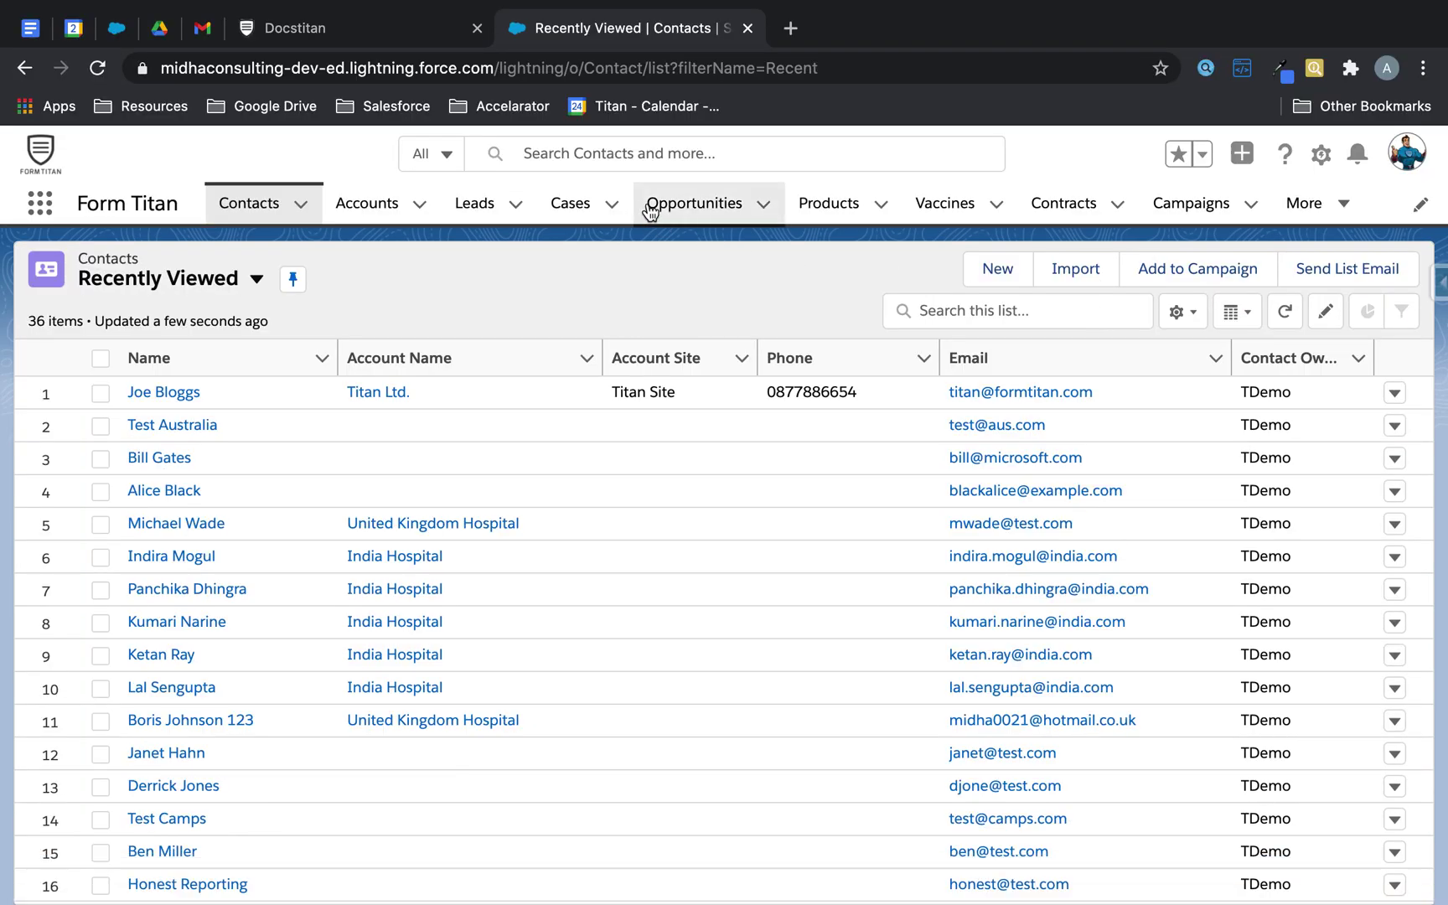
Step: Search the Salesforce Opportunities list for 'mi' and view the Microsoft opportunity record
left_click(652, 212)
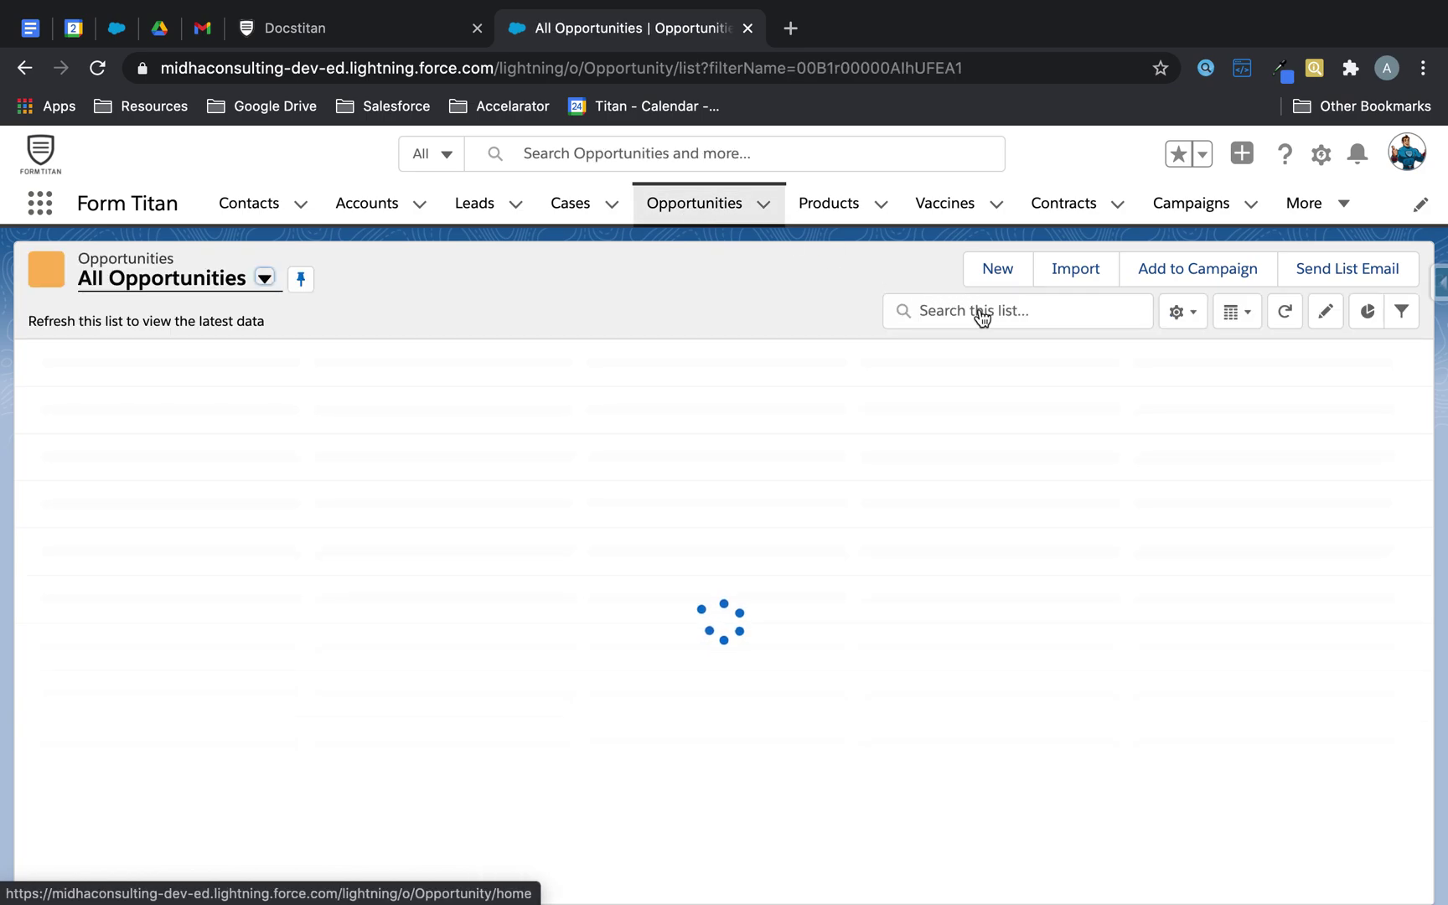
left_click(982, 317)
type("micro")
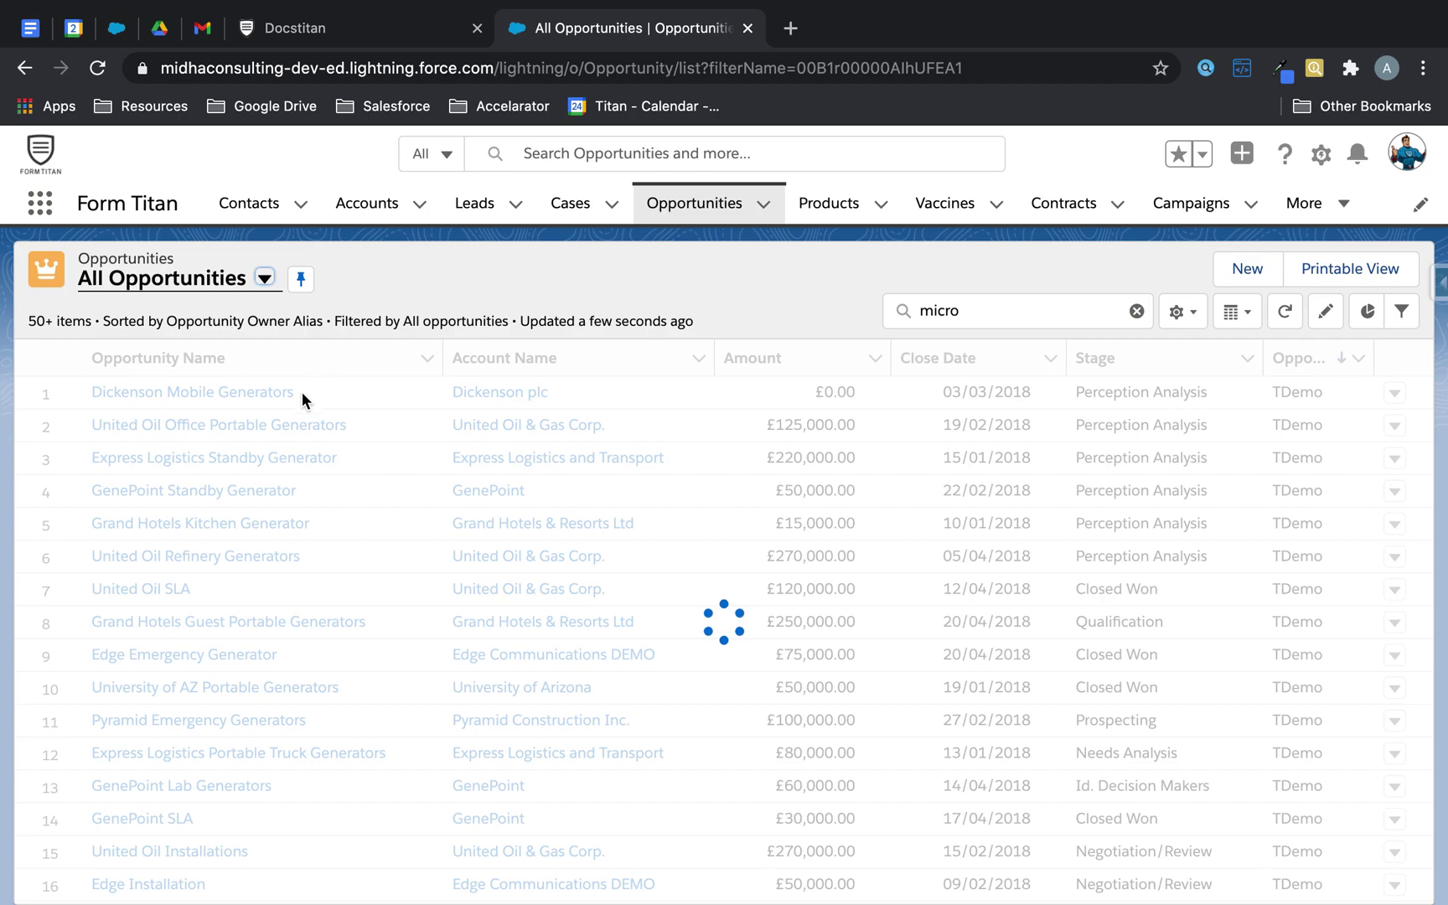
left_click(136, 392)
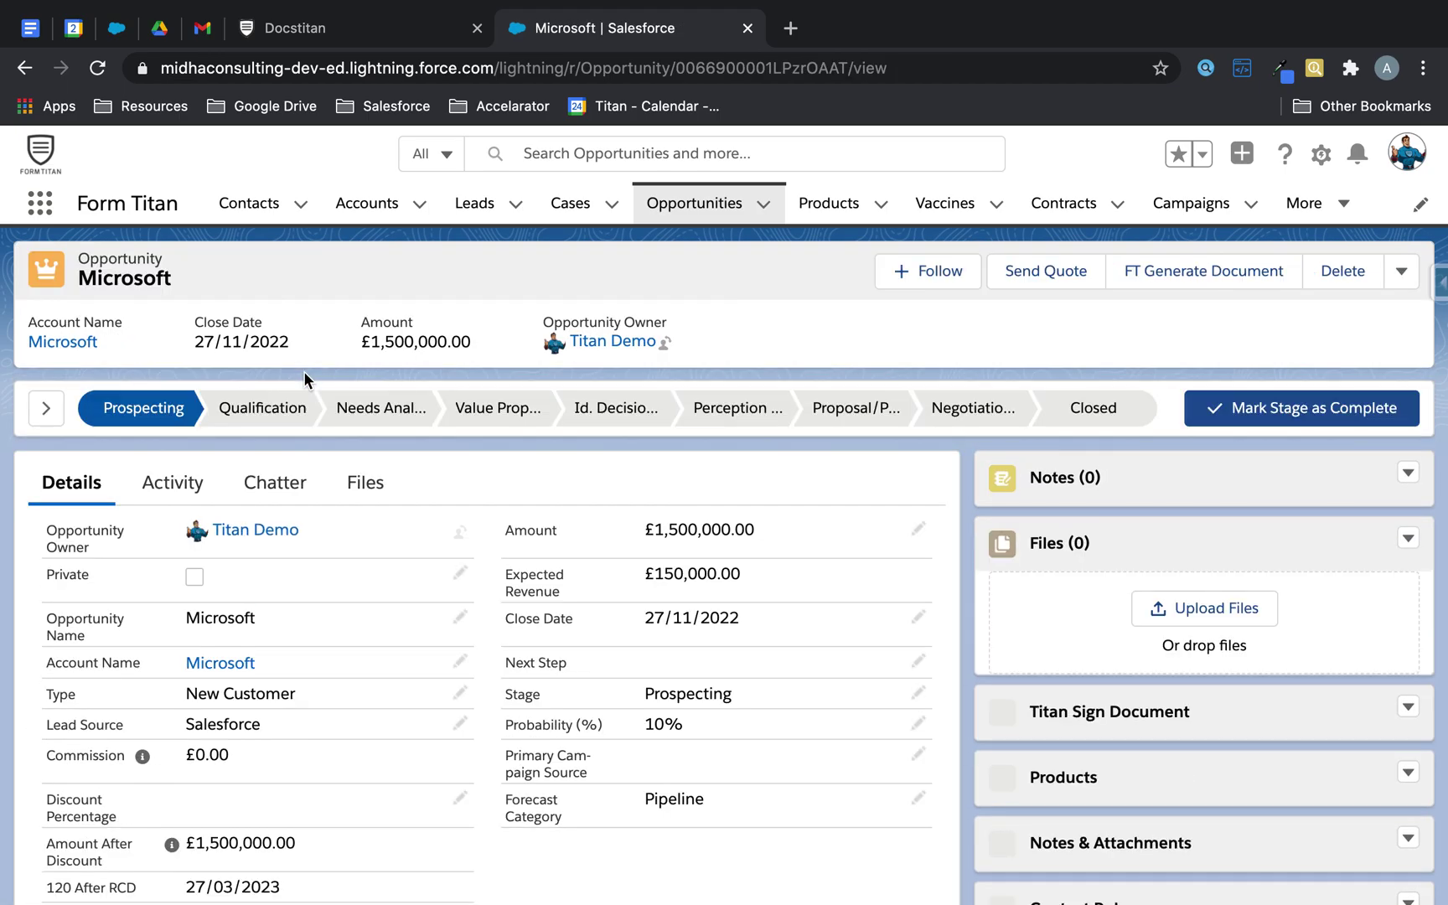
scroll(303, 370, "down", 2)
left_click(370, 27)
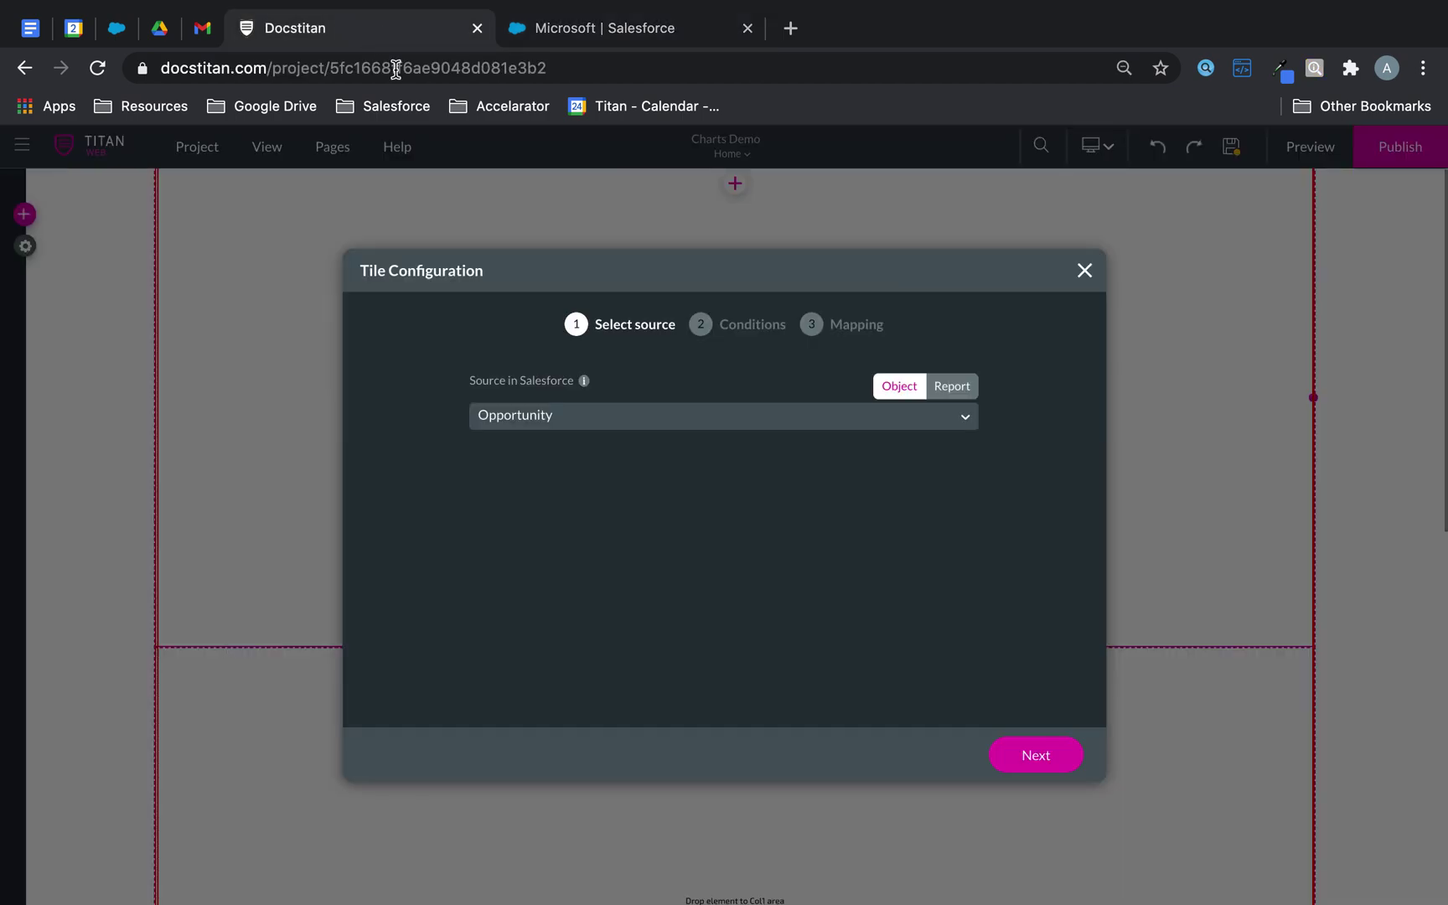
Step: Add a tile condition on the Name field with value 'Mi', then continue to Mapping
left_click(1031, 754)
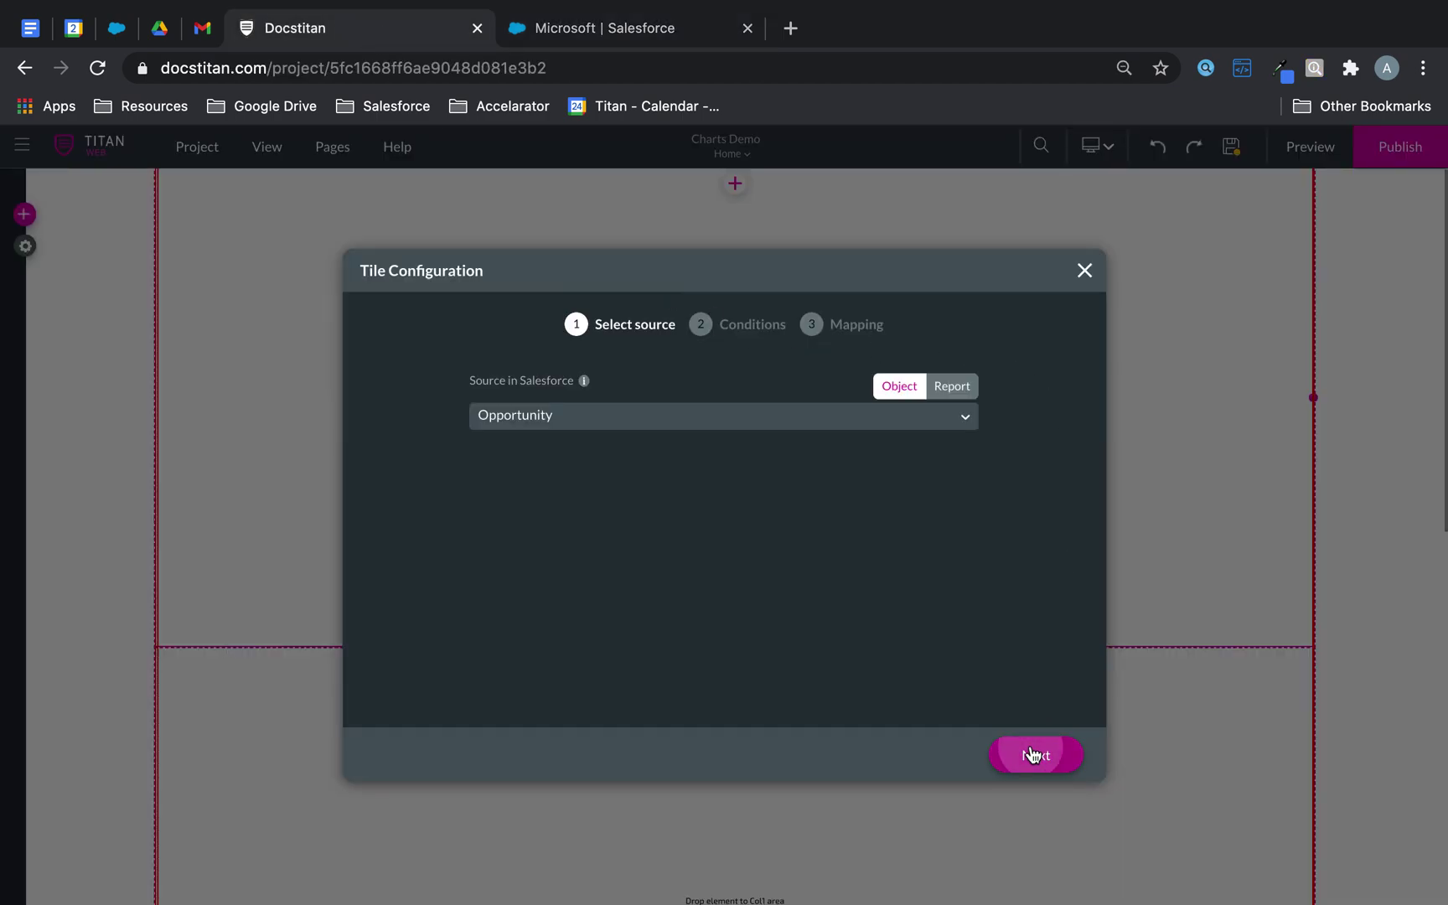
left_click(556, 423)
type("name")
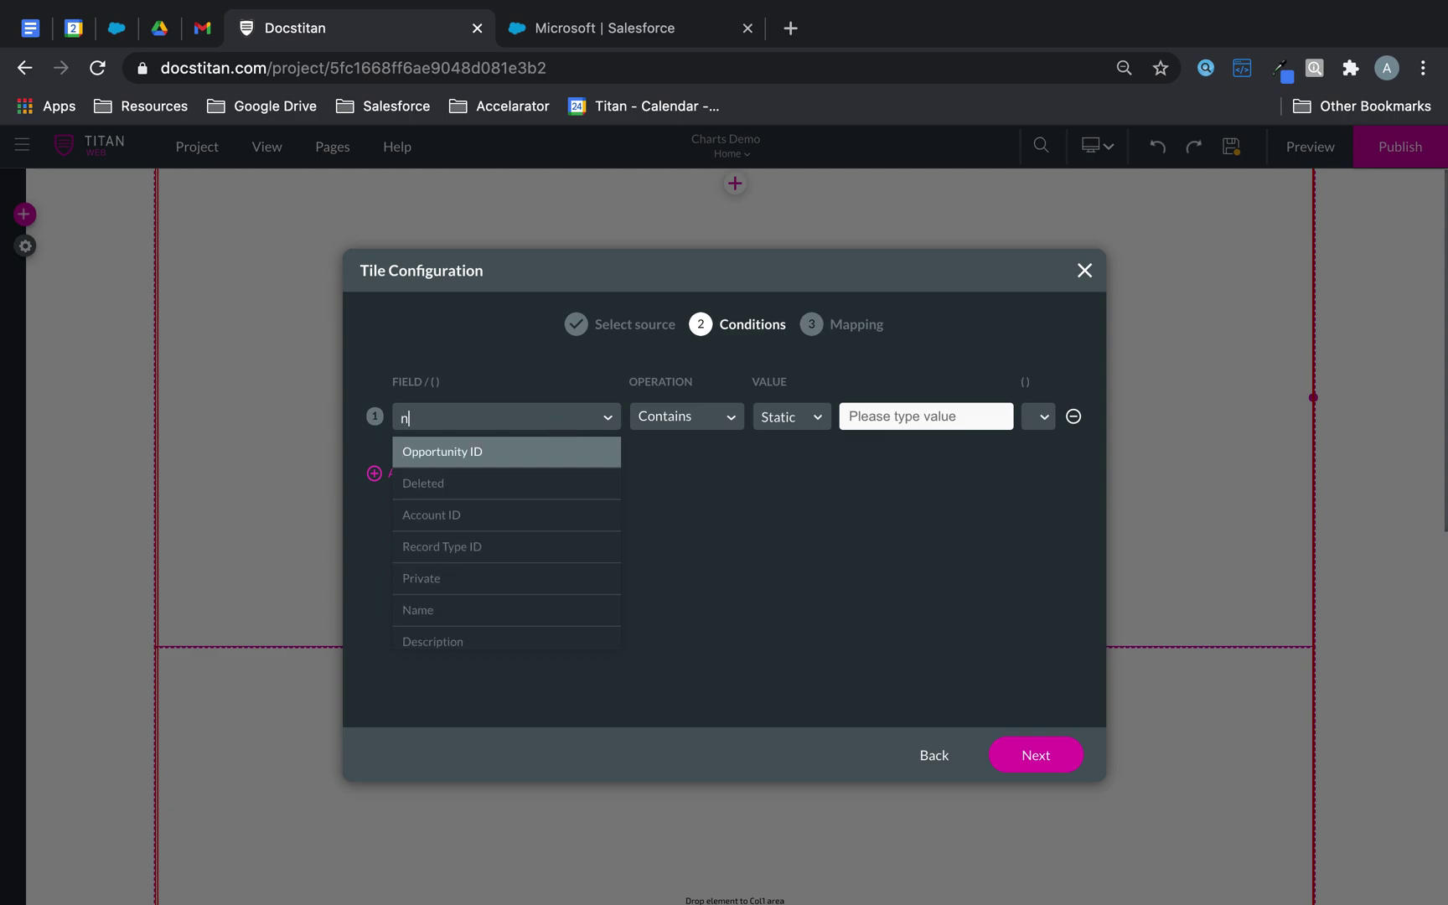
left_click(495, 452)
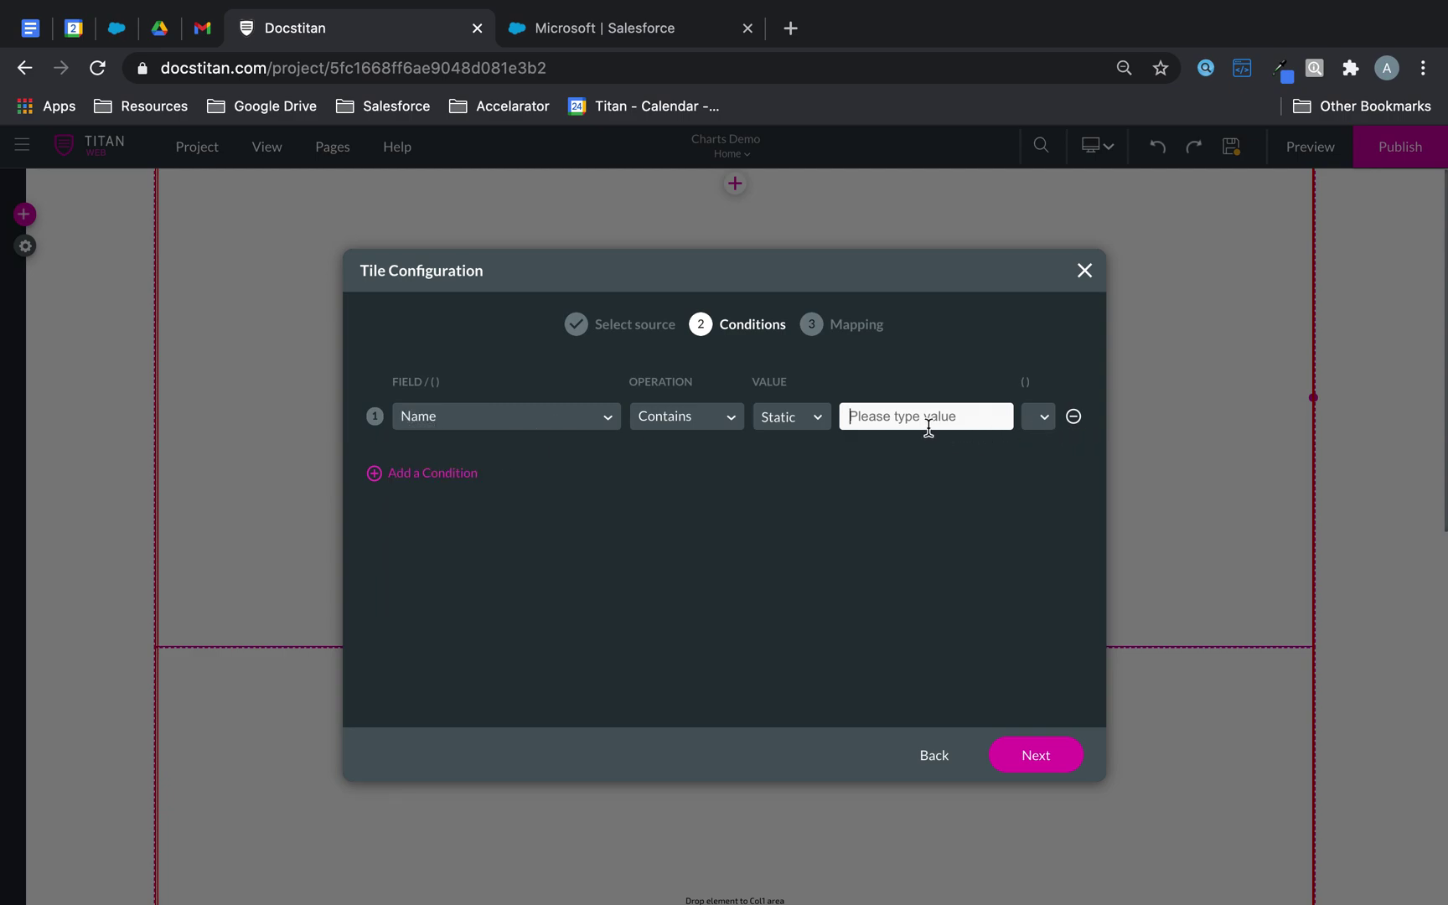
type("Microsoft")
left_click(1022, 764)
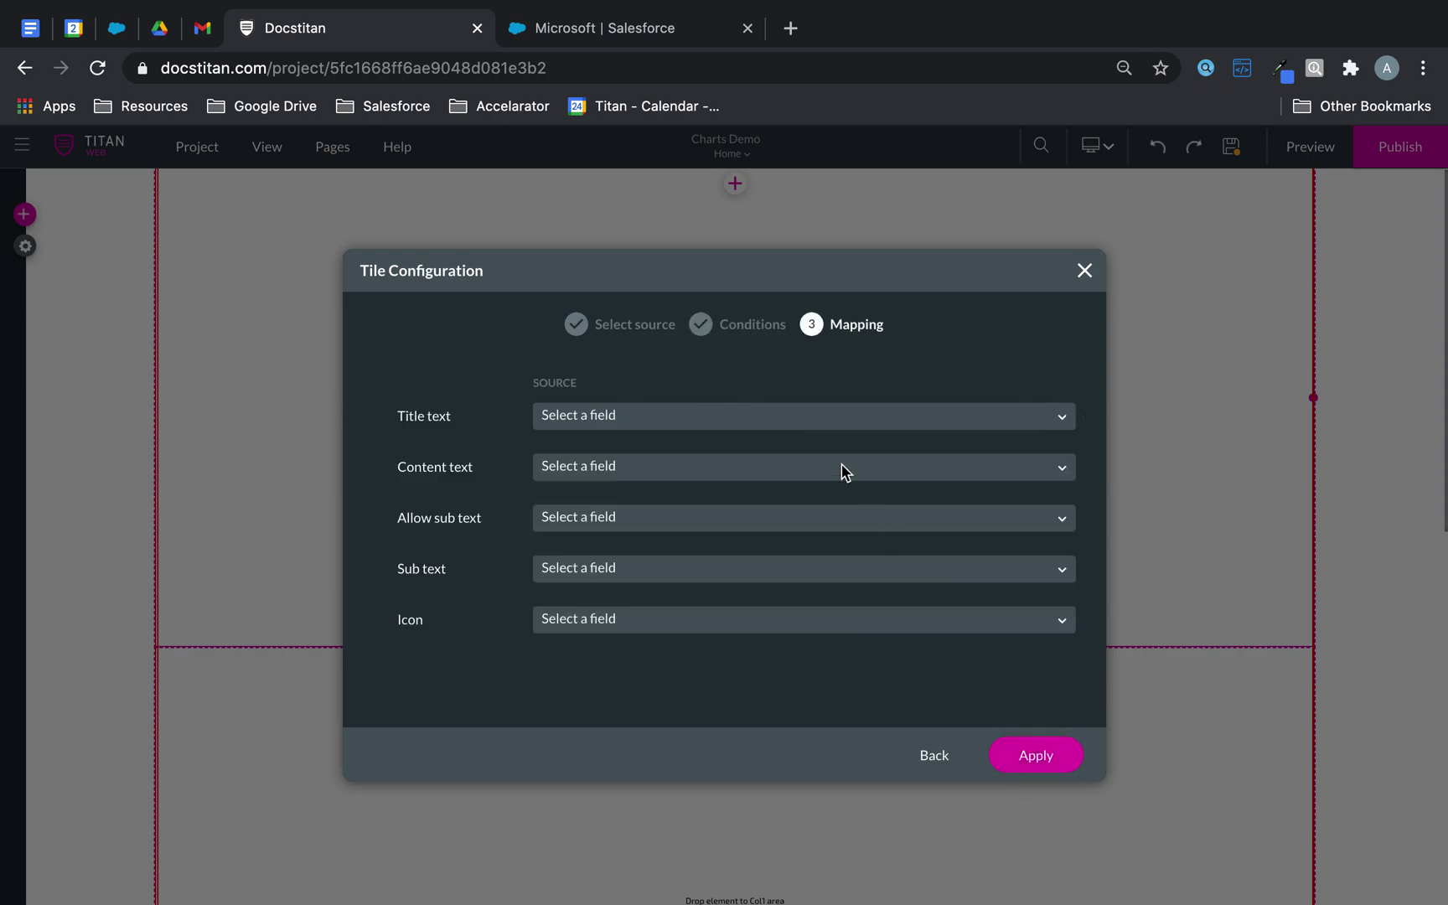
Step: Change the Name condition's operation to Equals
left_click(929, 770)
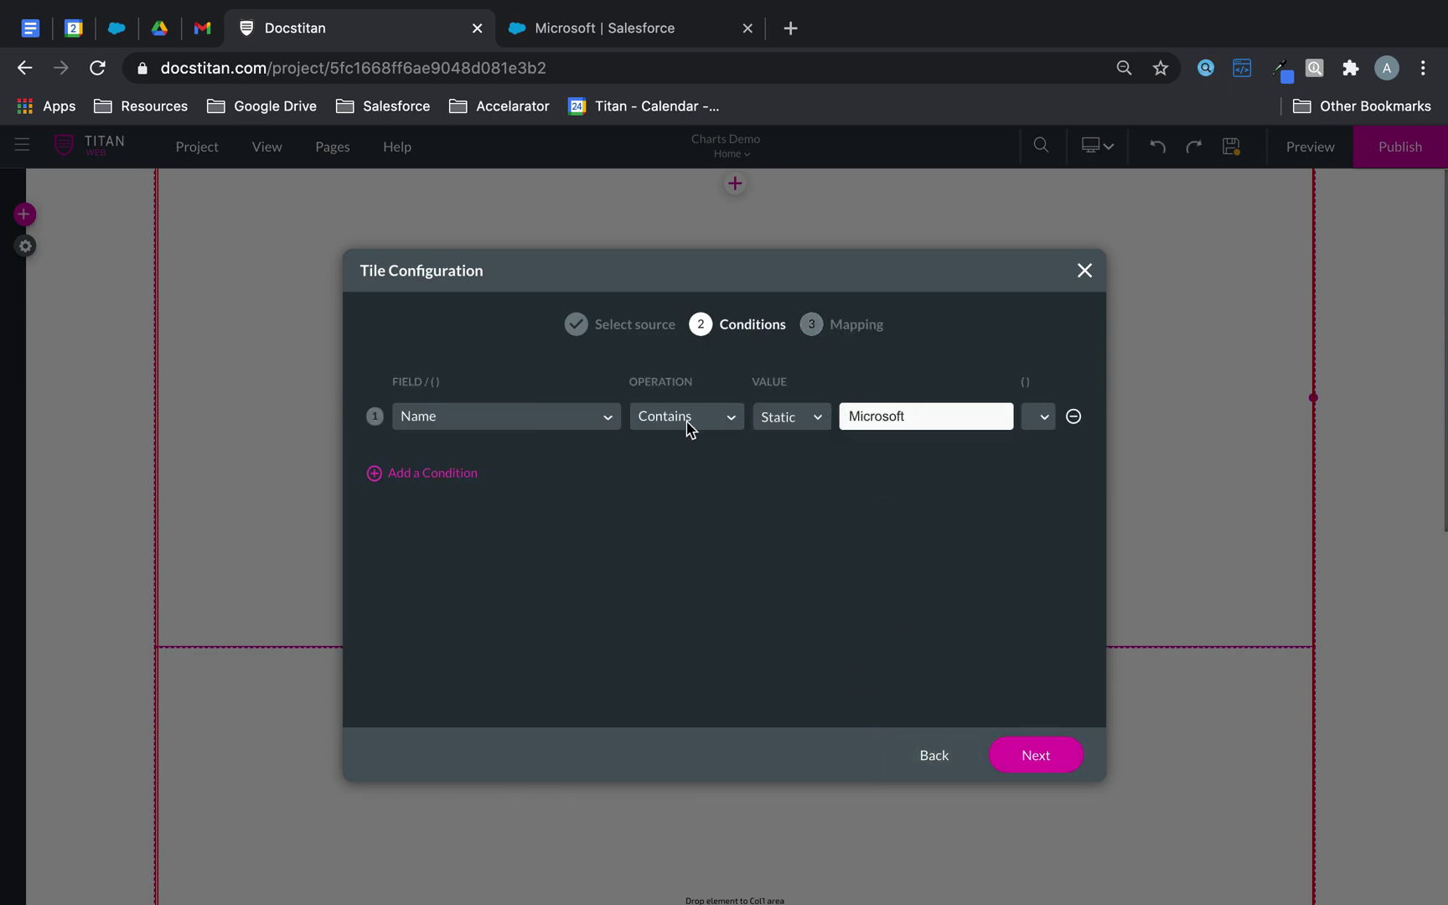
left_click(689, 422)
left_click(677, 483)
left_click(1053, 759)
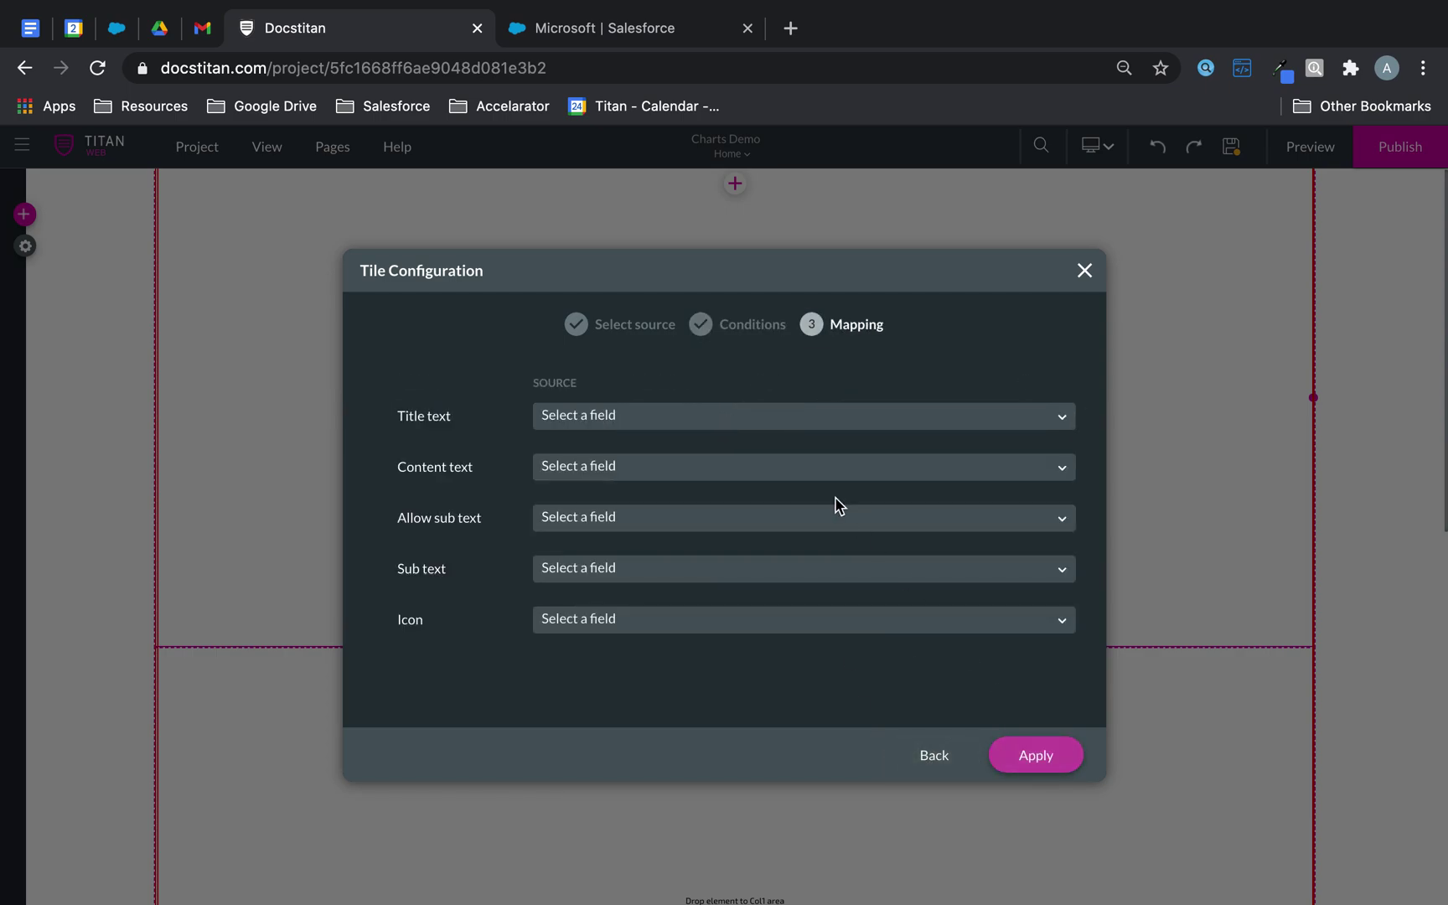
Step: Map Title text to Name, Content text to Amount, Sub text to Description, and apply
left_click(692, 414)
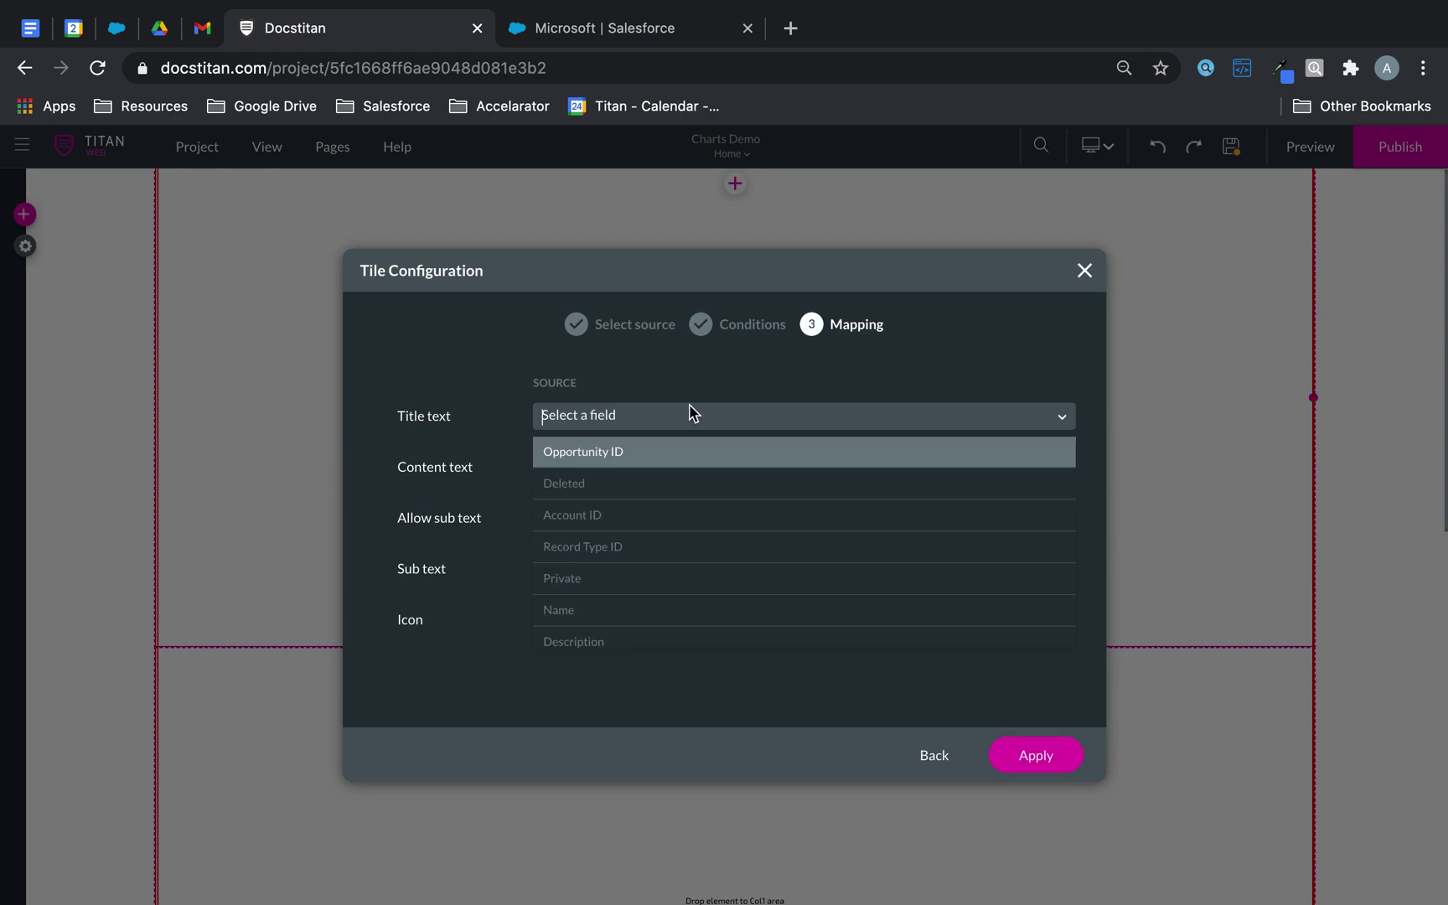
type("nam")
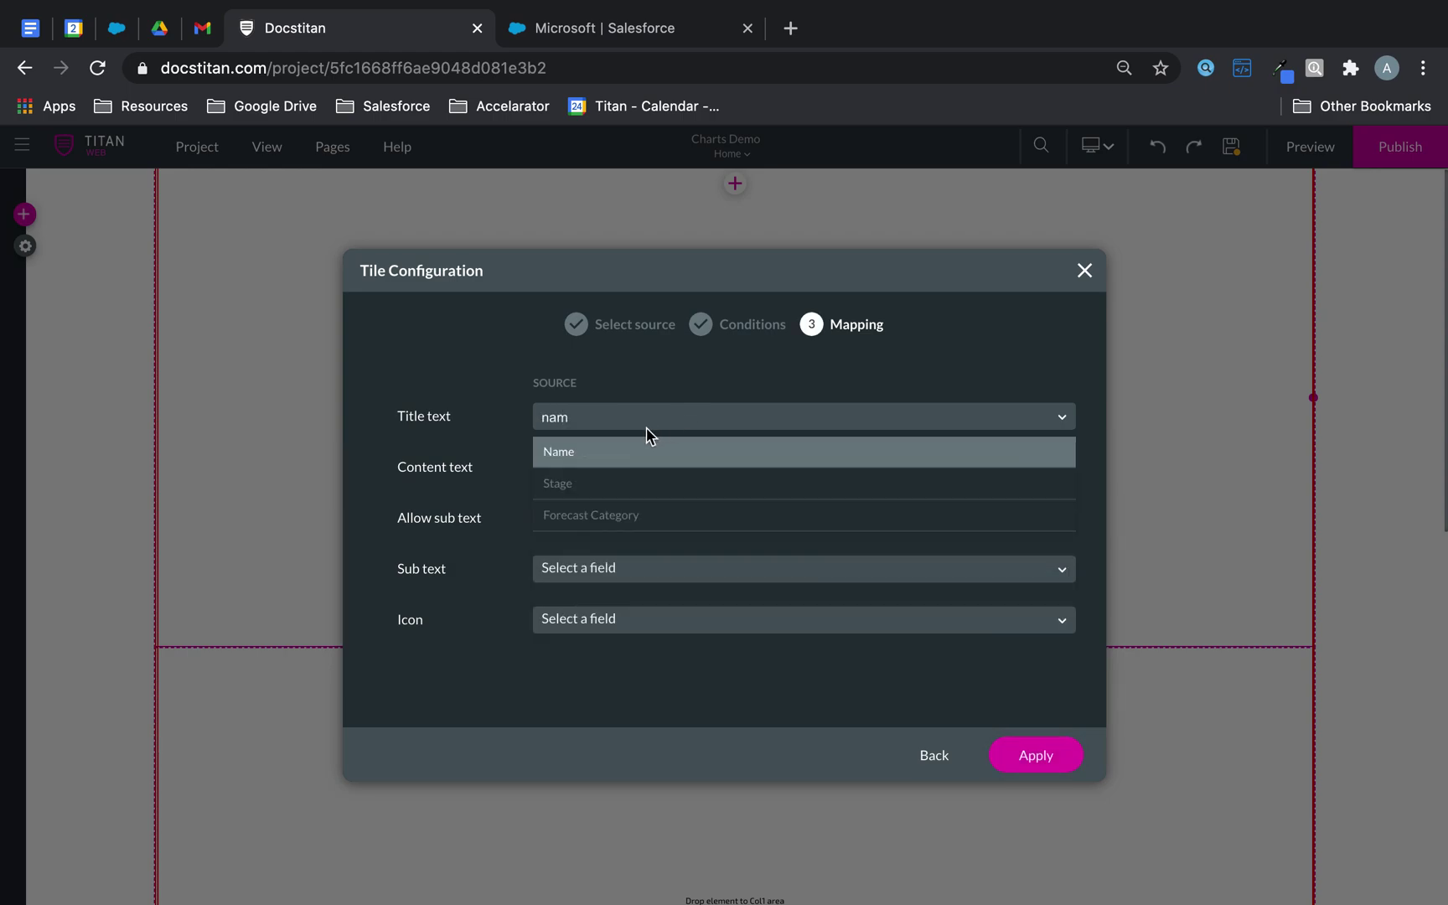
left_click(614, 451)
left_click(575, 469)
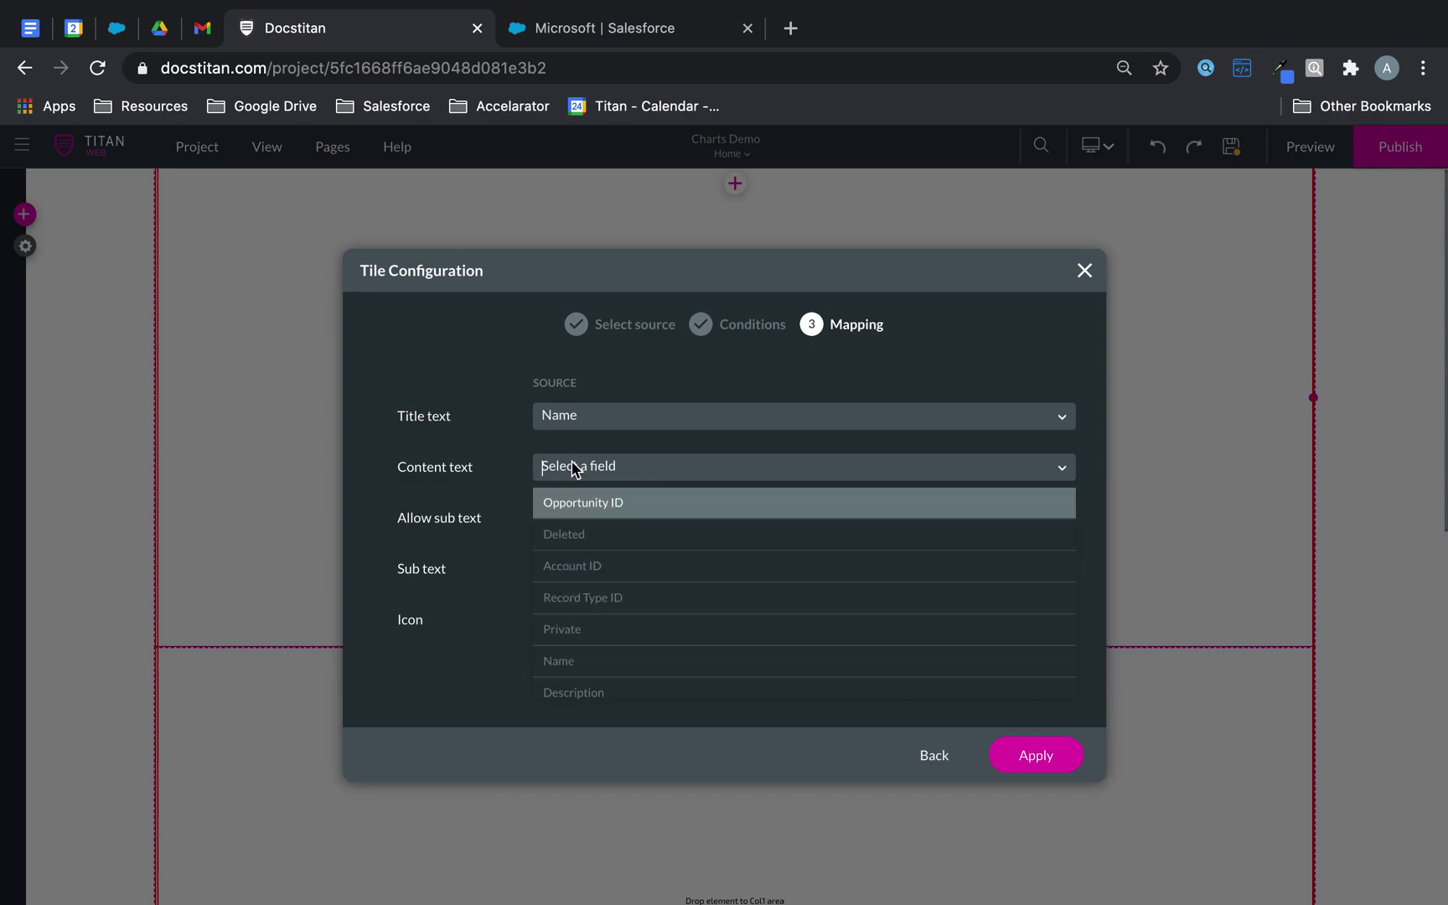
type("amou")
left_click(574, 502)
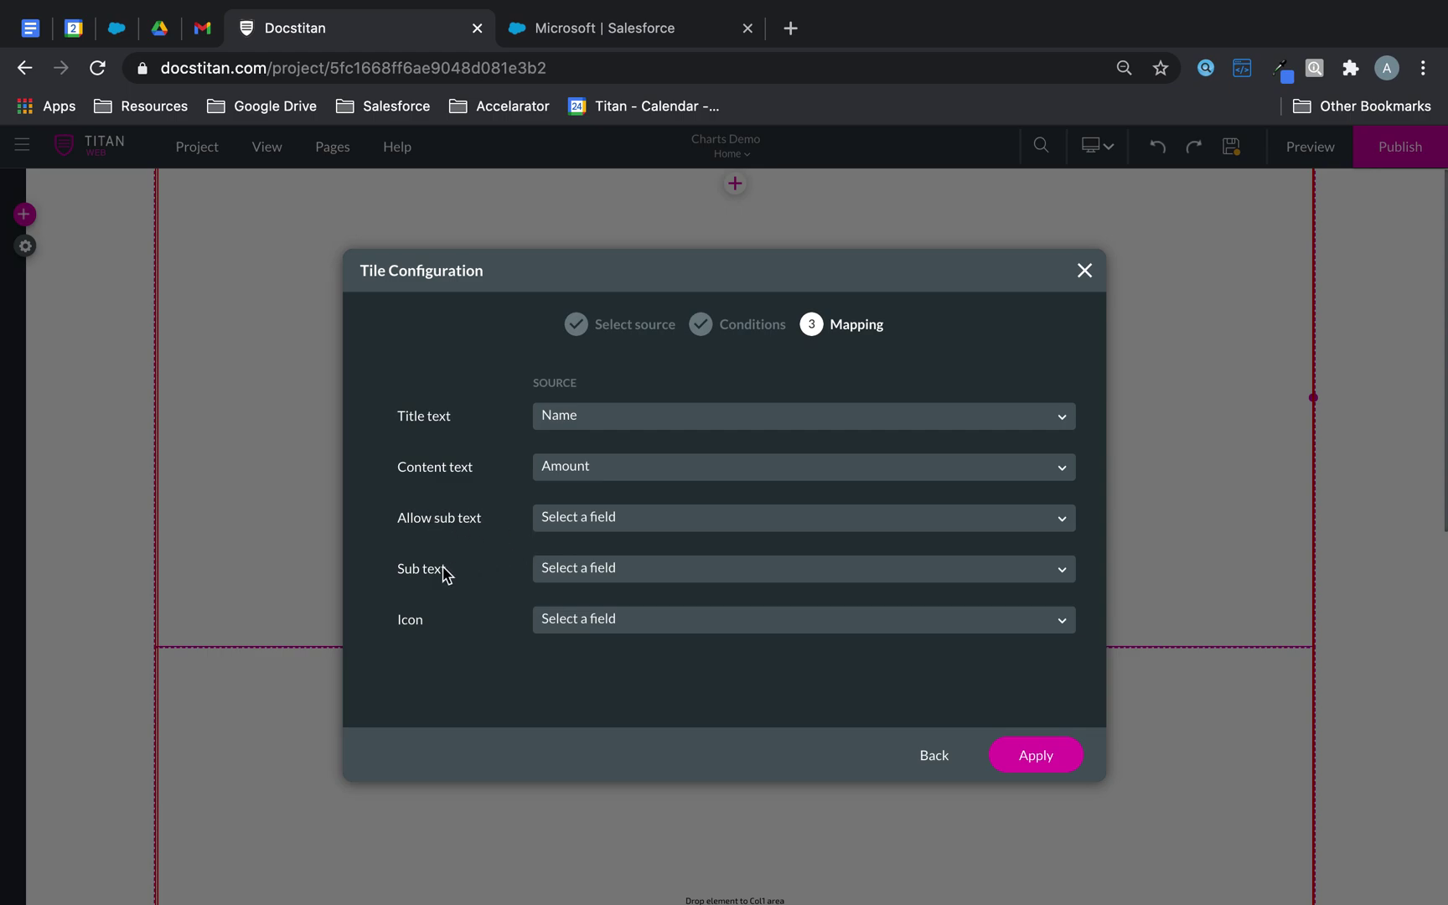
double_click(420, 624)
left_click(581, 570)
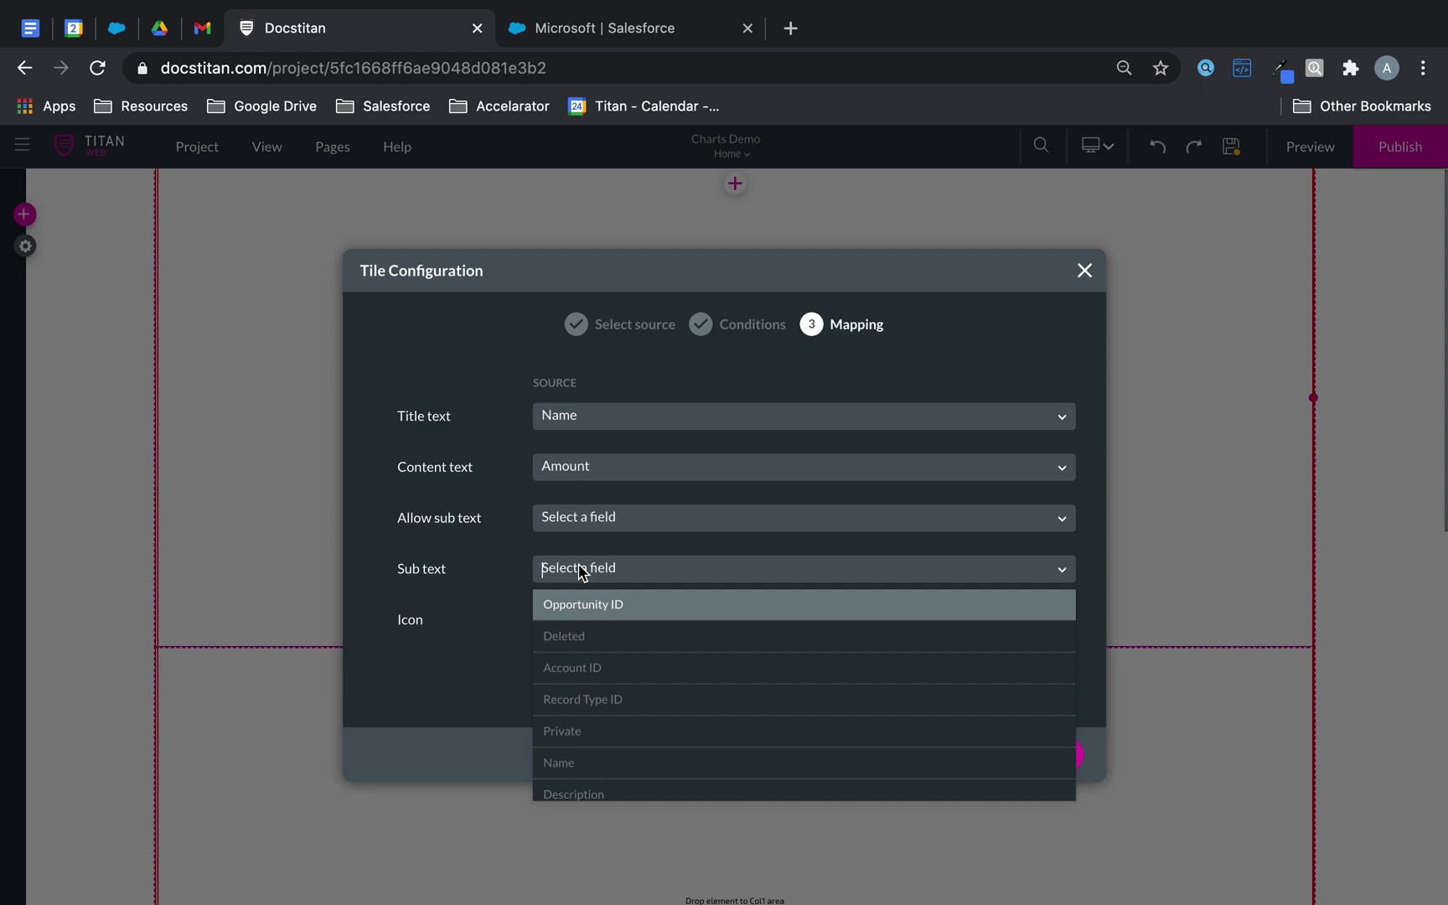
type("des")
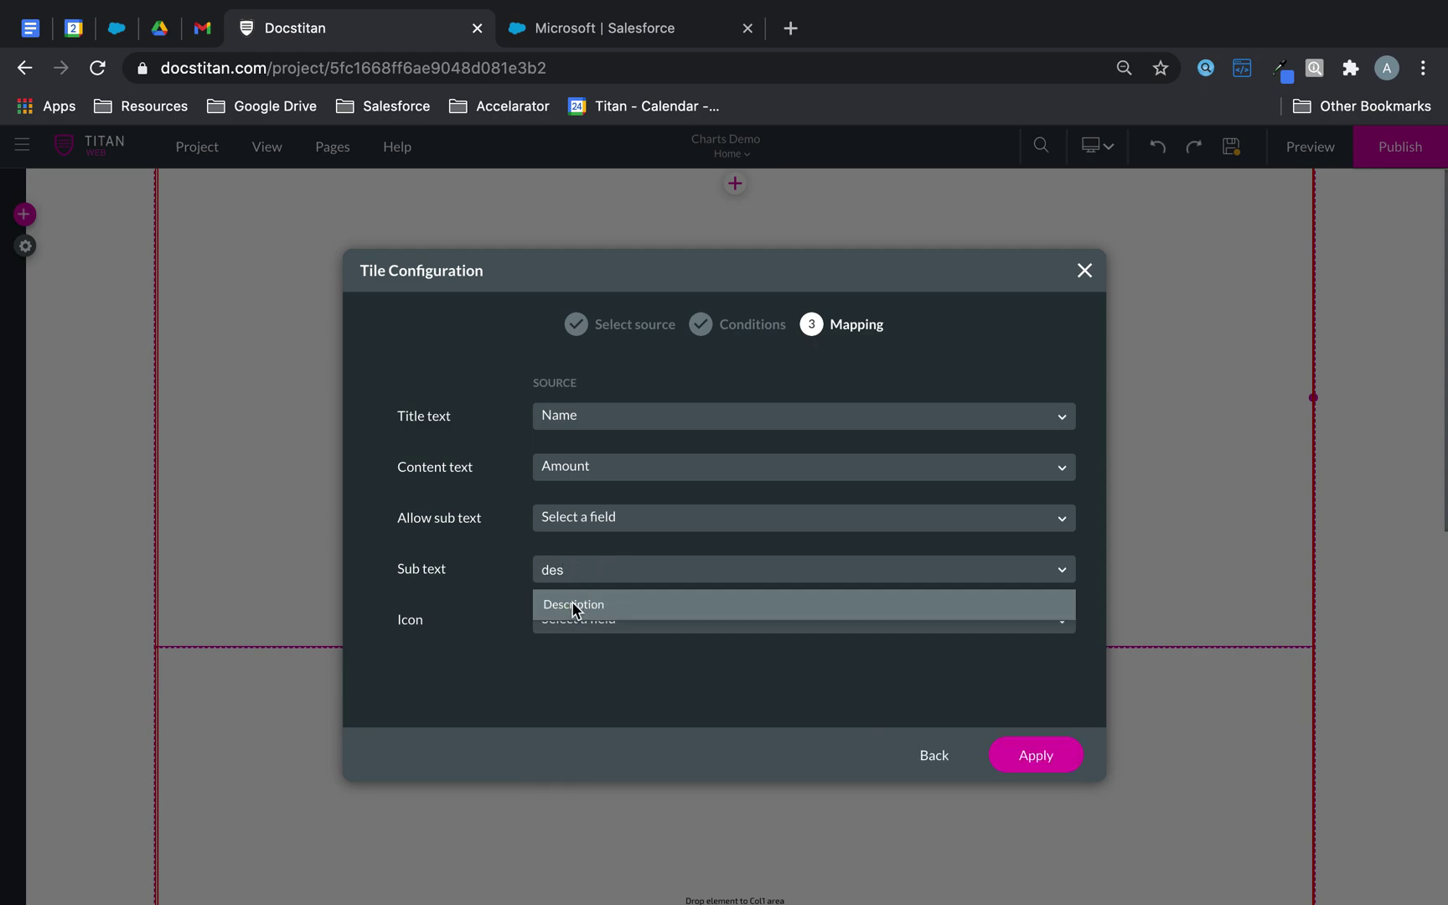
left_click(574, 605)
left_click(1036, 757)
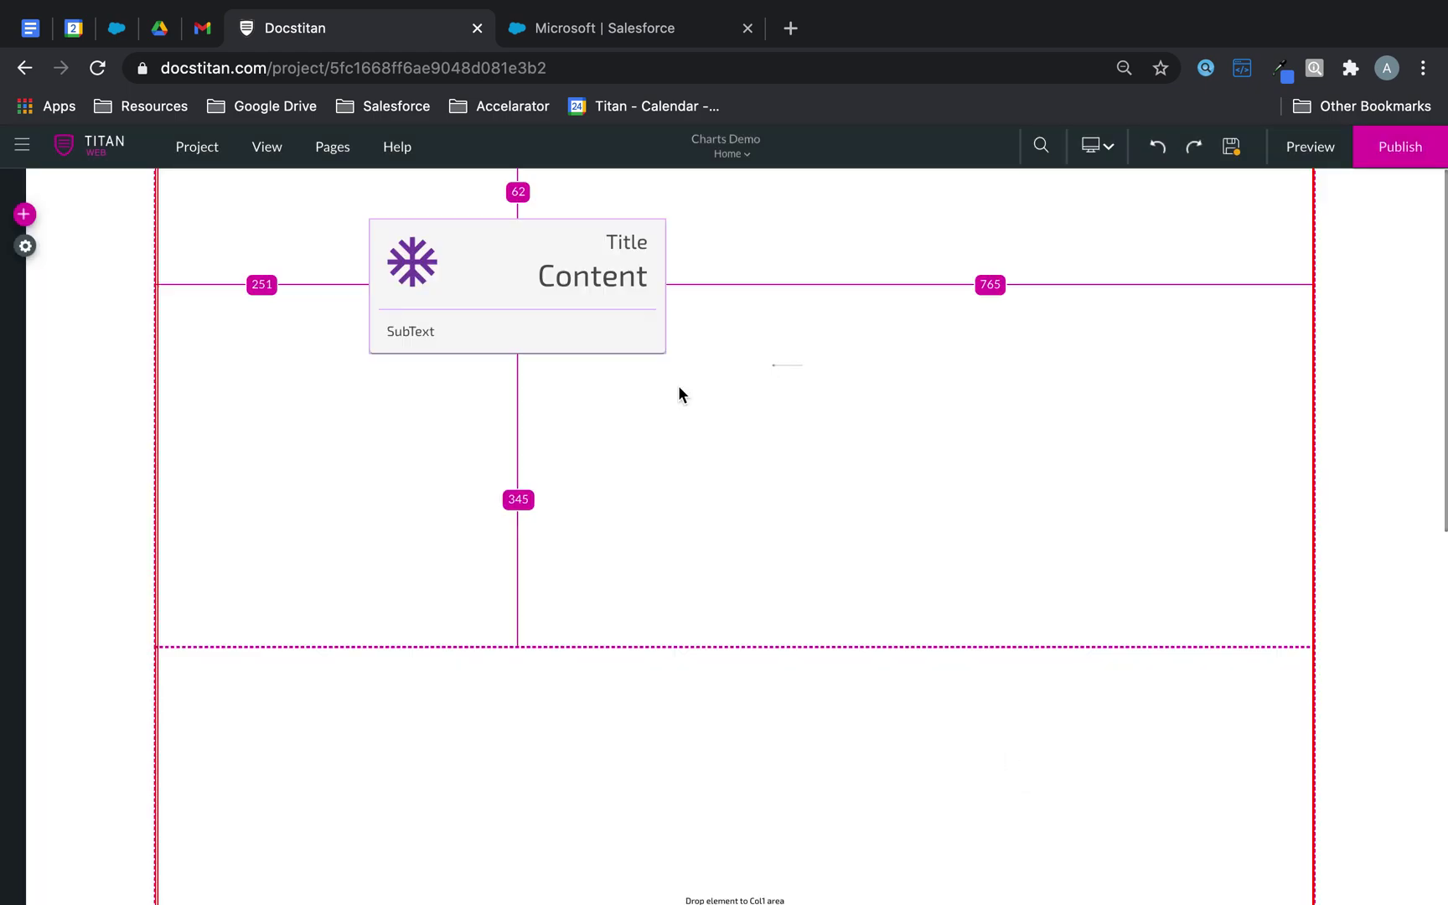
Step: Enlarge the InfoBox tile, then save and publish the project
left_click(551, 255)
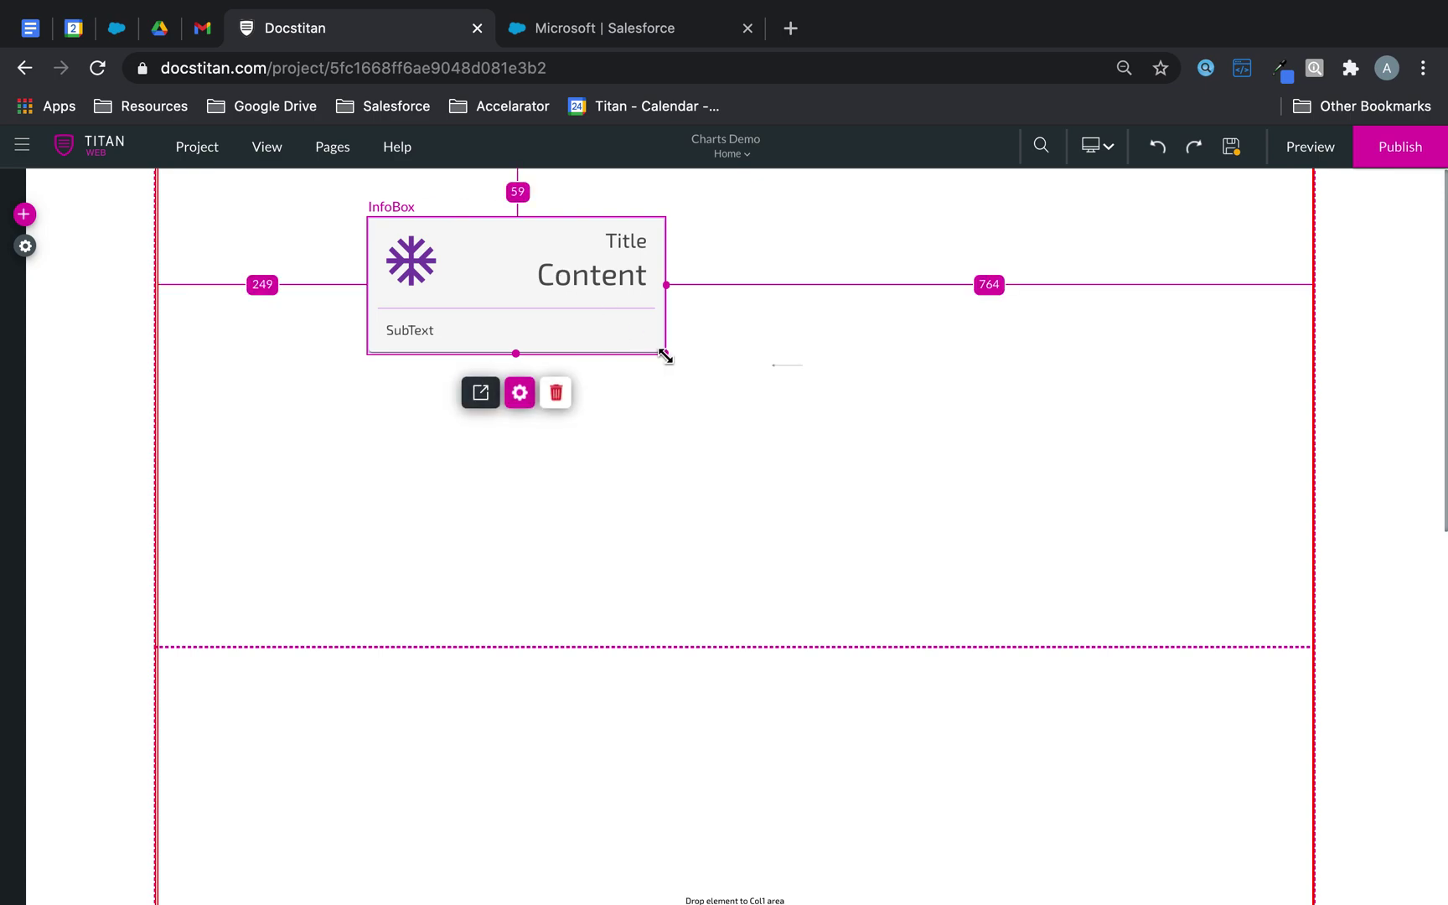
left_click_drag(663, 350, 1124, 549)
left_click(1233, 151)
left_click(1379, 153)
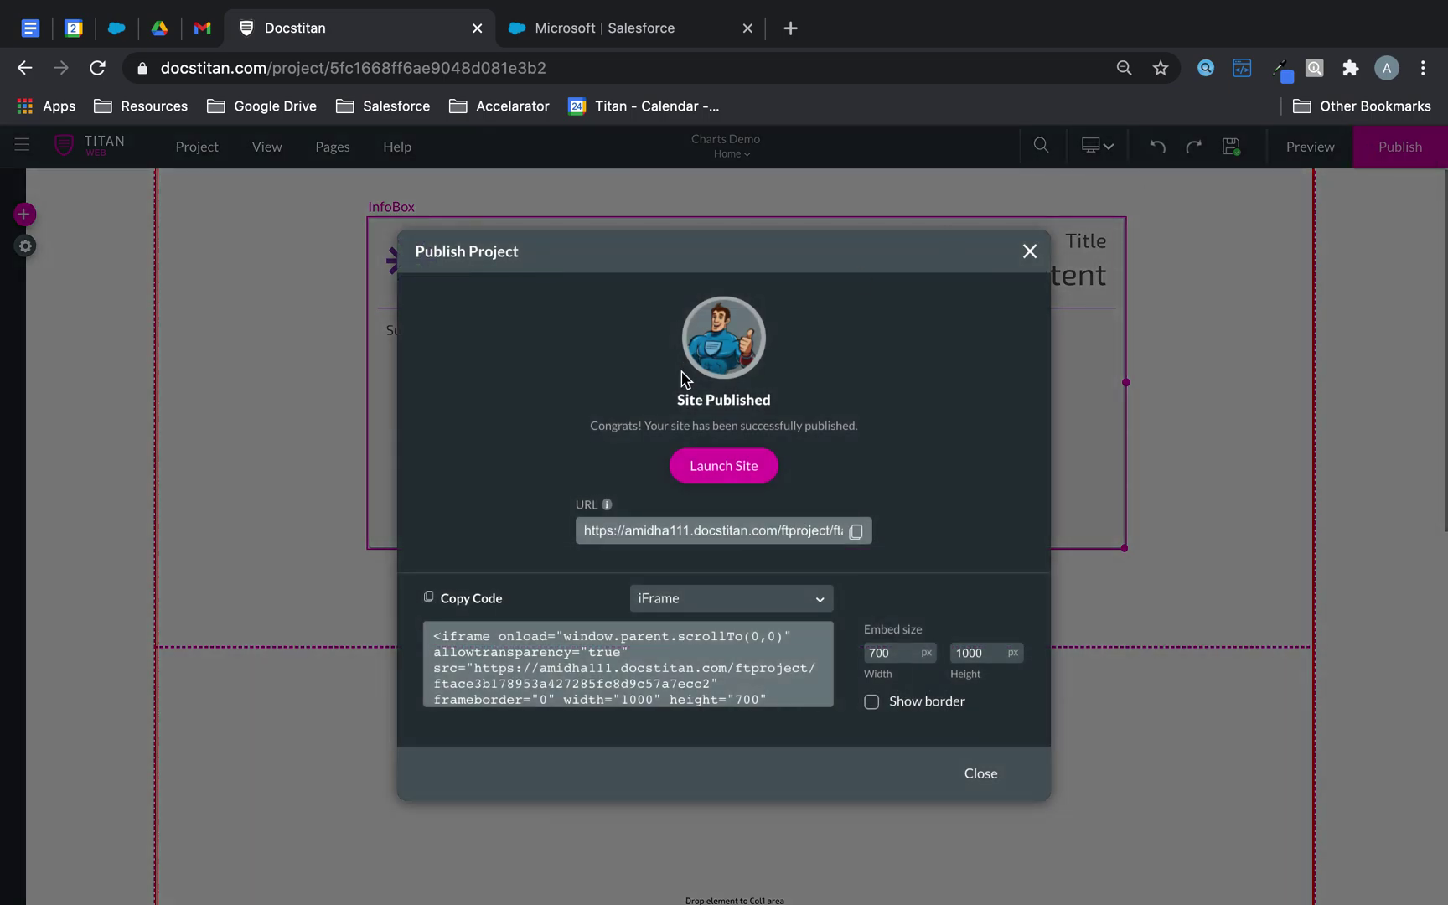
Step: Check the live site showing Microsoft, 1500000 and the opportunity description
left_click(734, 474)
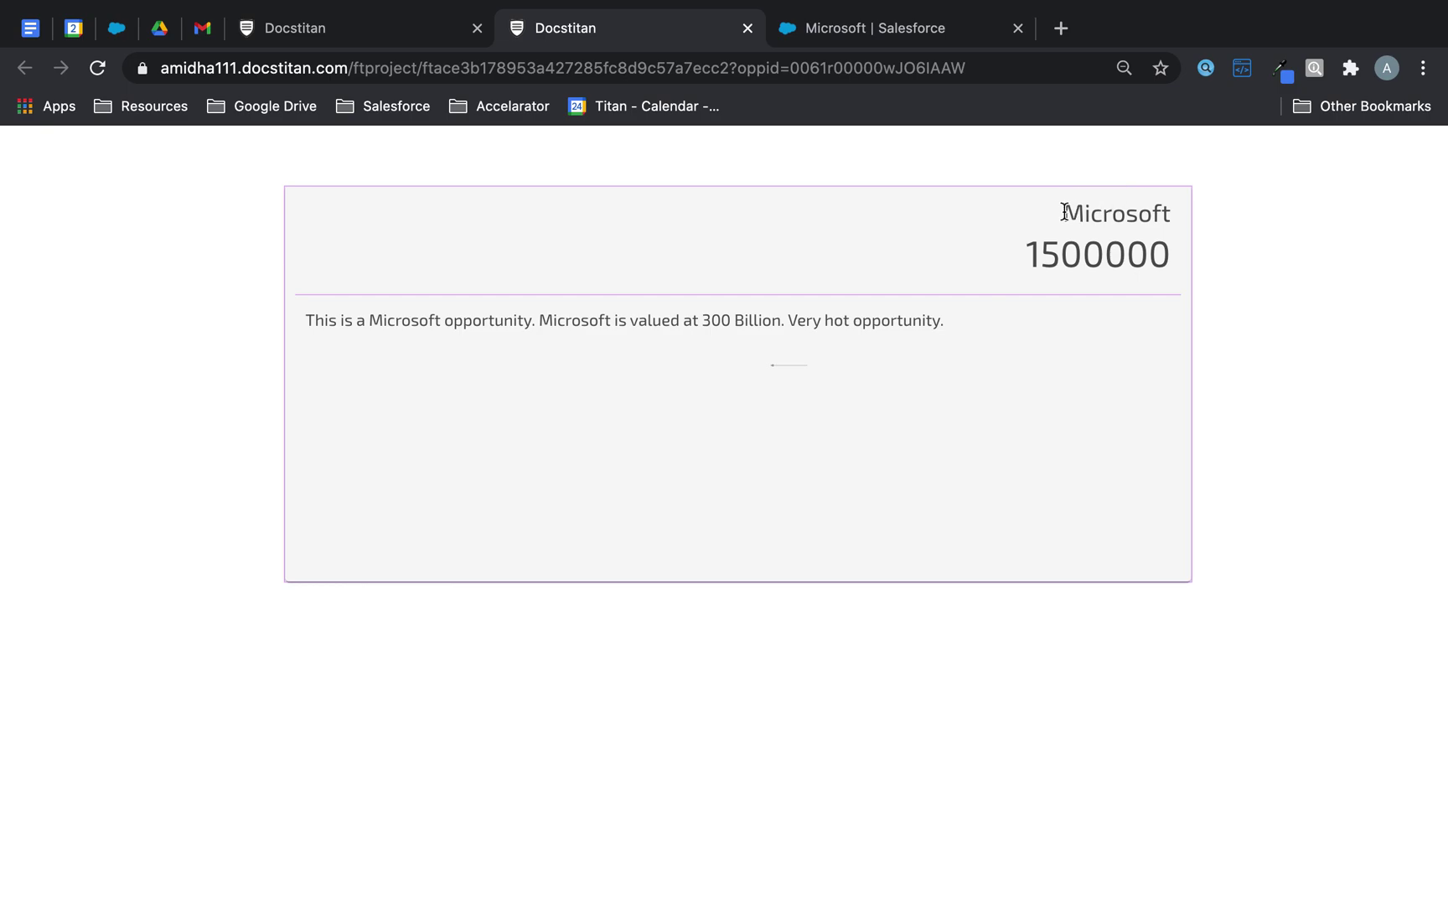
left_click(367, 334)
left_click(387, 28)
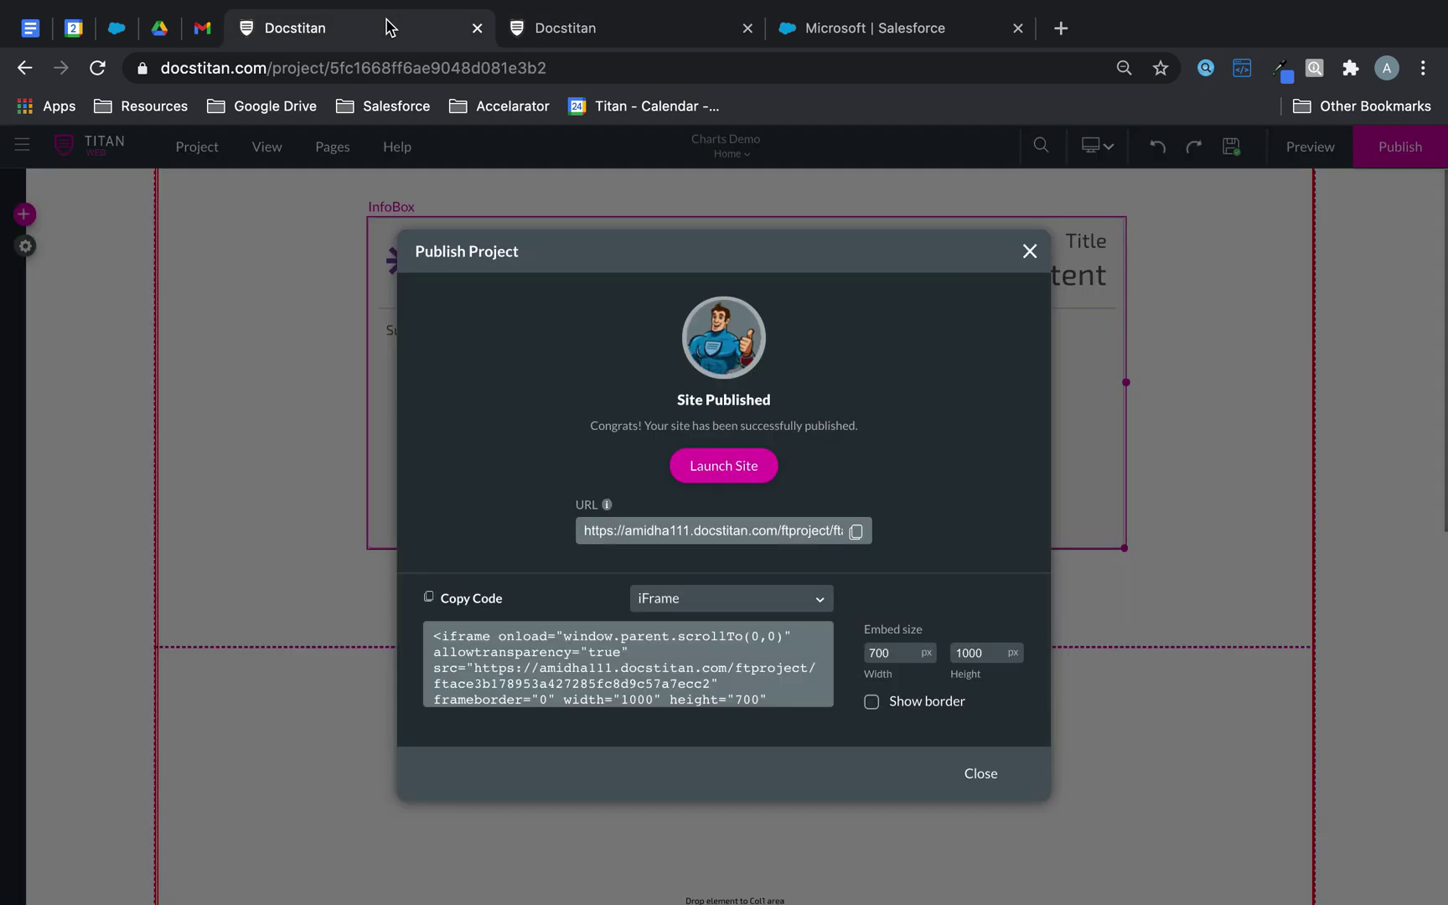
Step: Replace the InfoBox's default asterisk icon with the Account Balance bank icon
left_click(1030, 251)
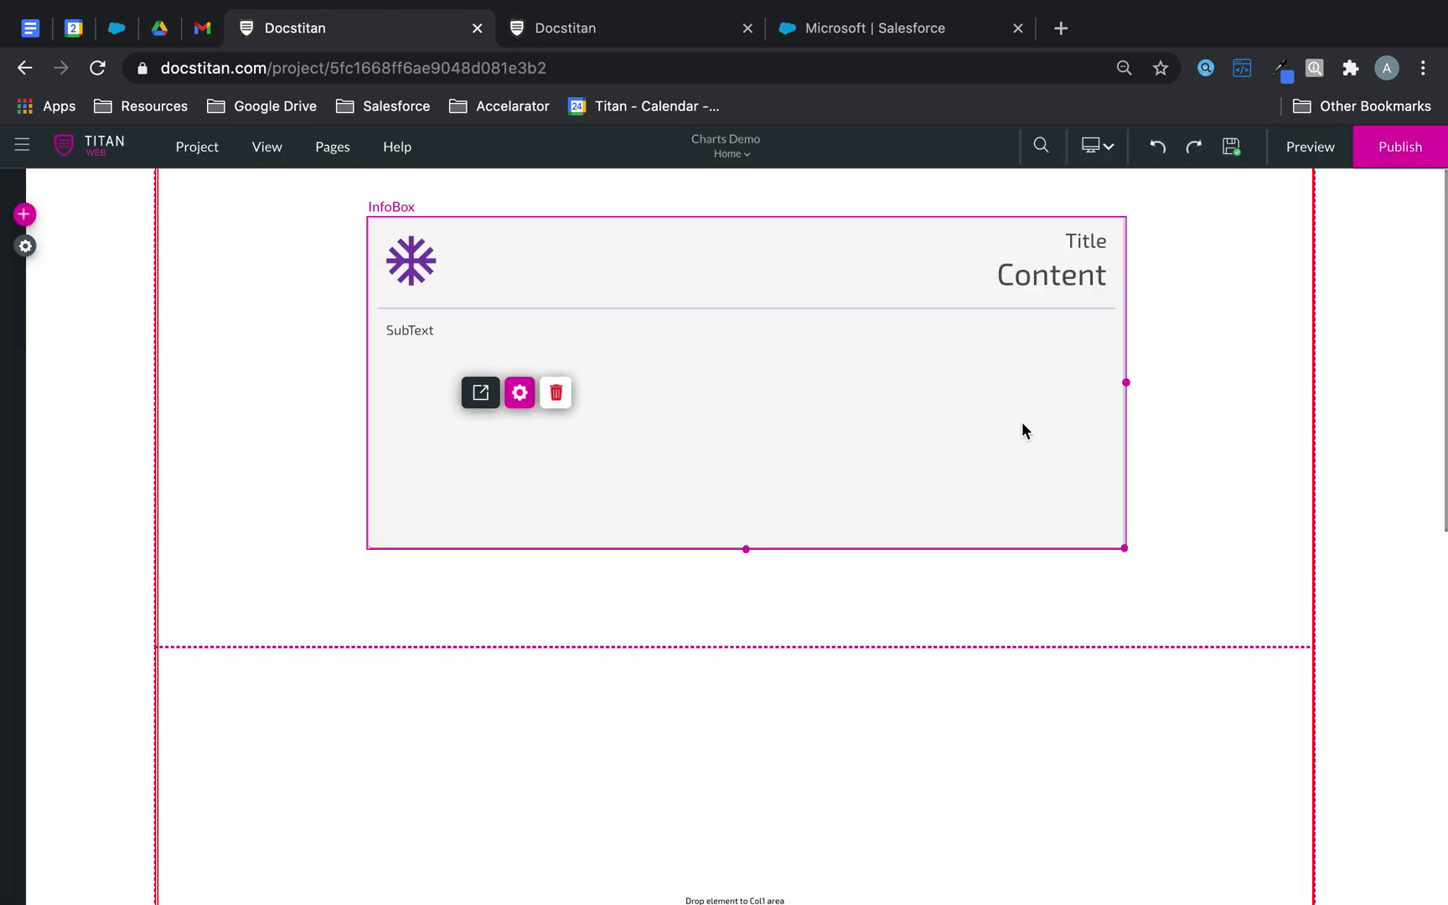
left_click(519, 392)
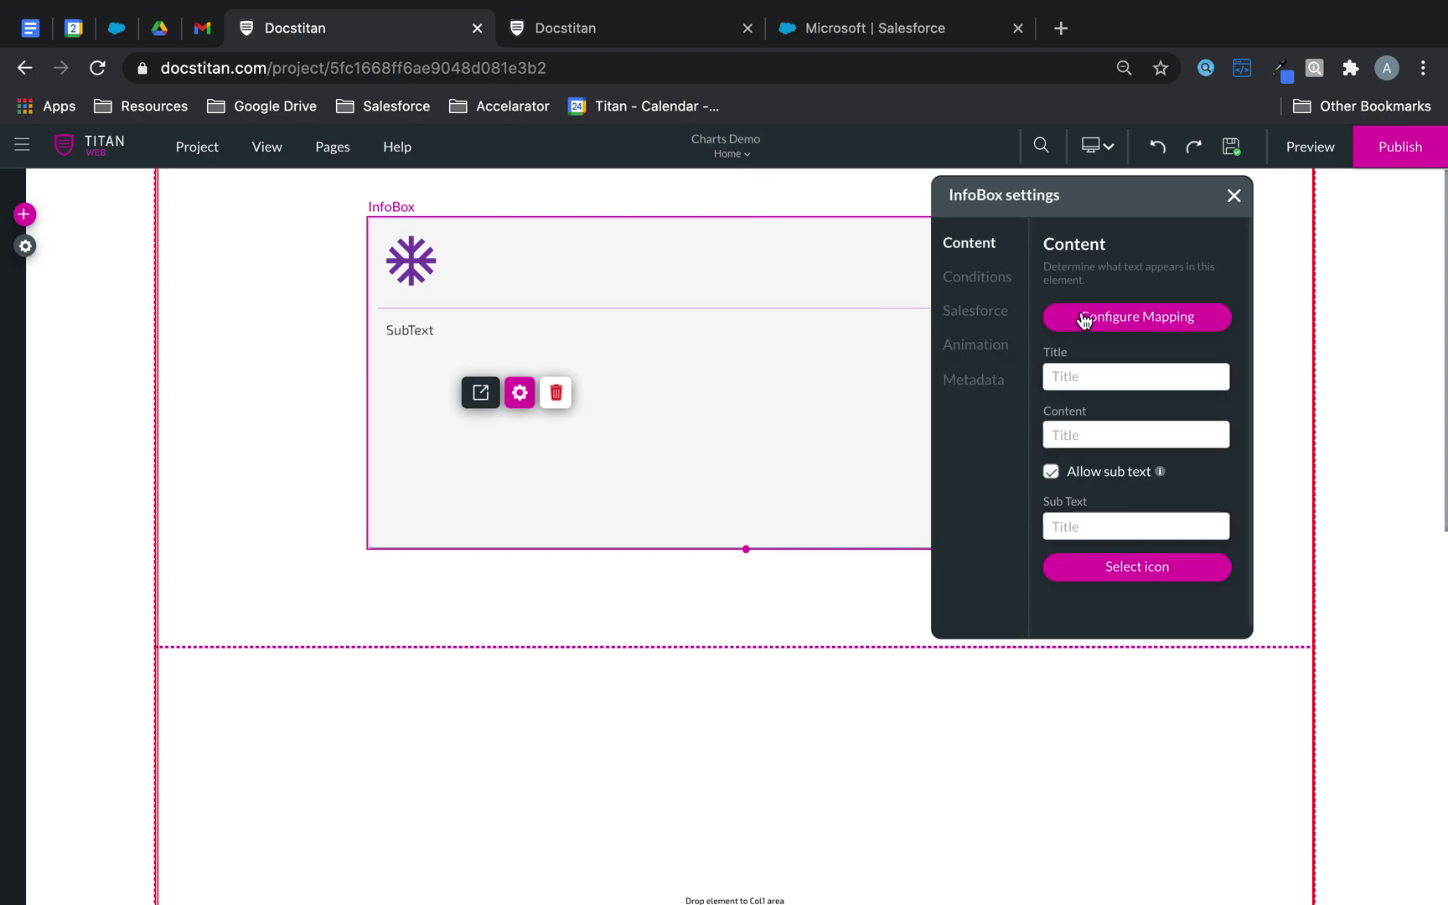
left_click(1136, 568)
scroll(754, 478, "down", 5)
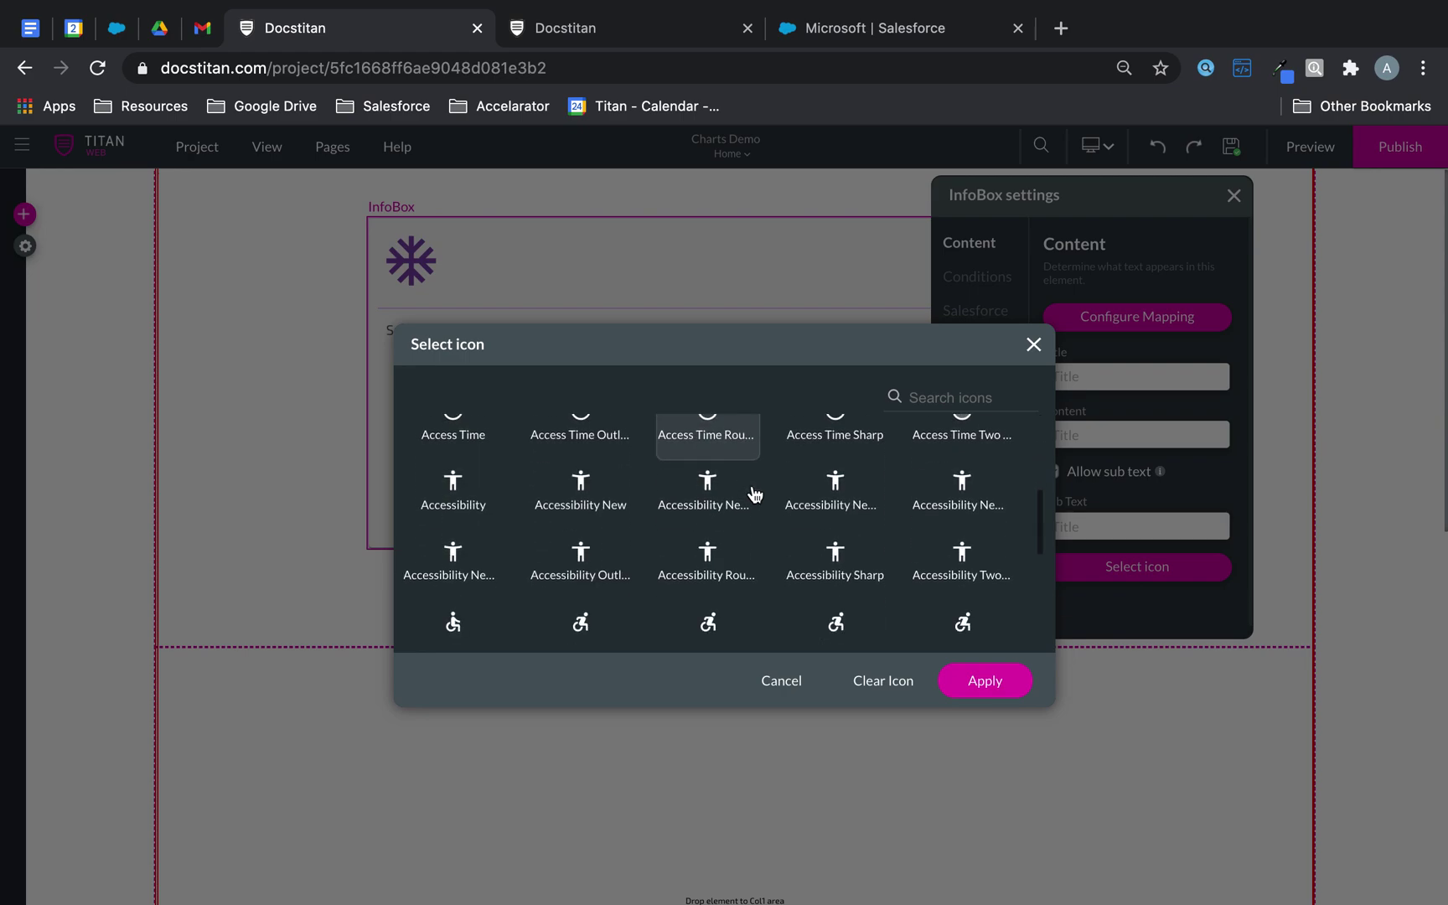
scroll(708, 554, "down", 1)
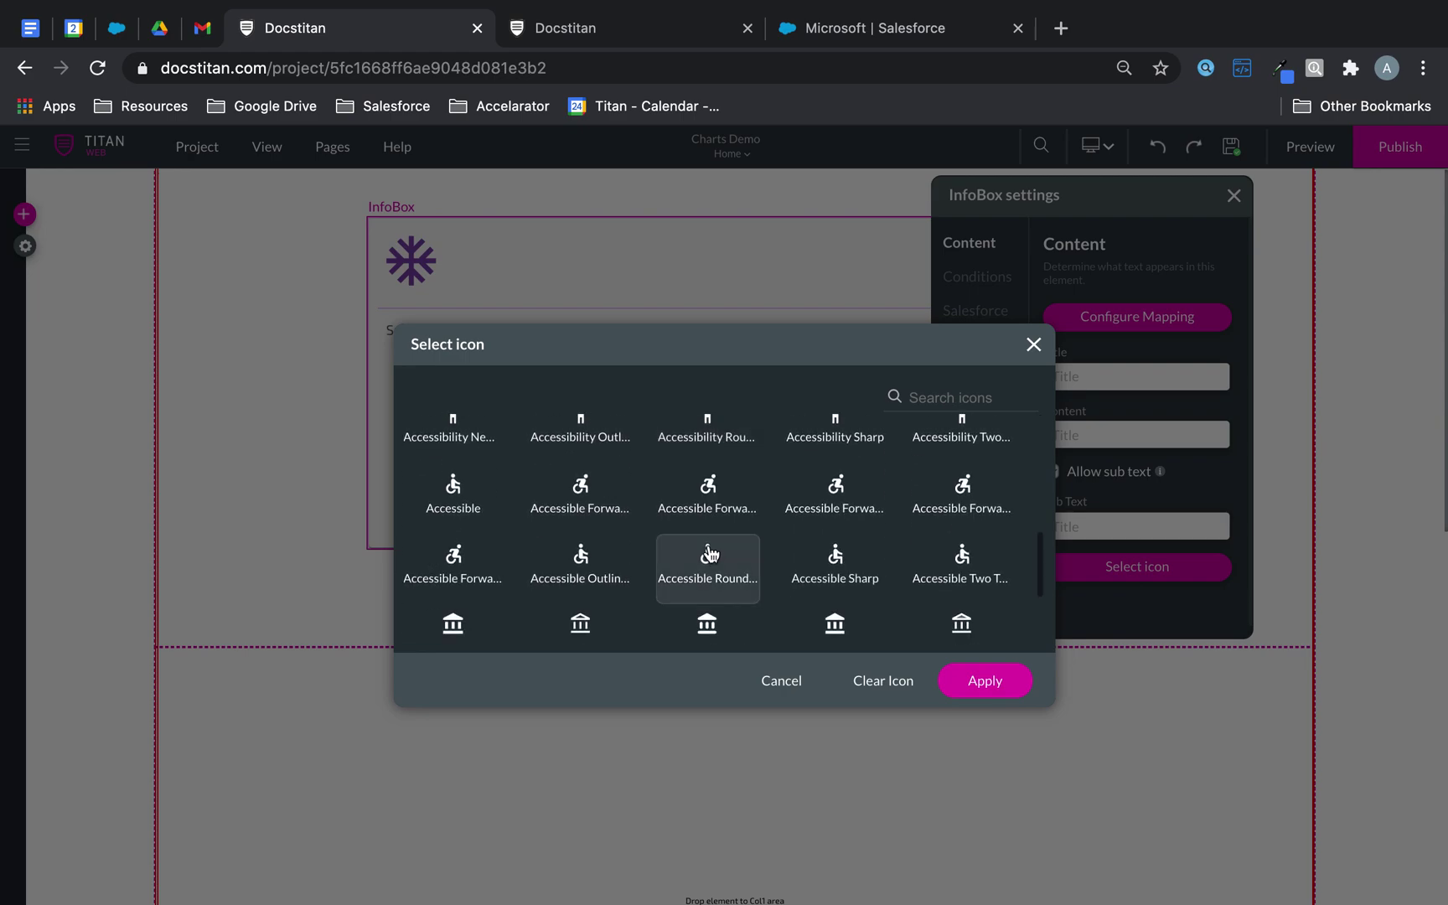
scroll(711, 553, "down", 1)
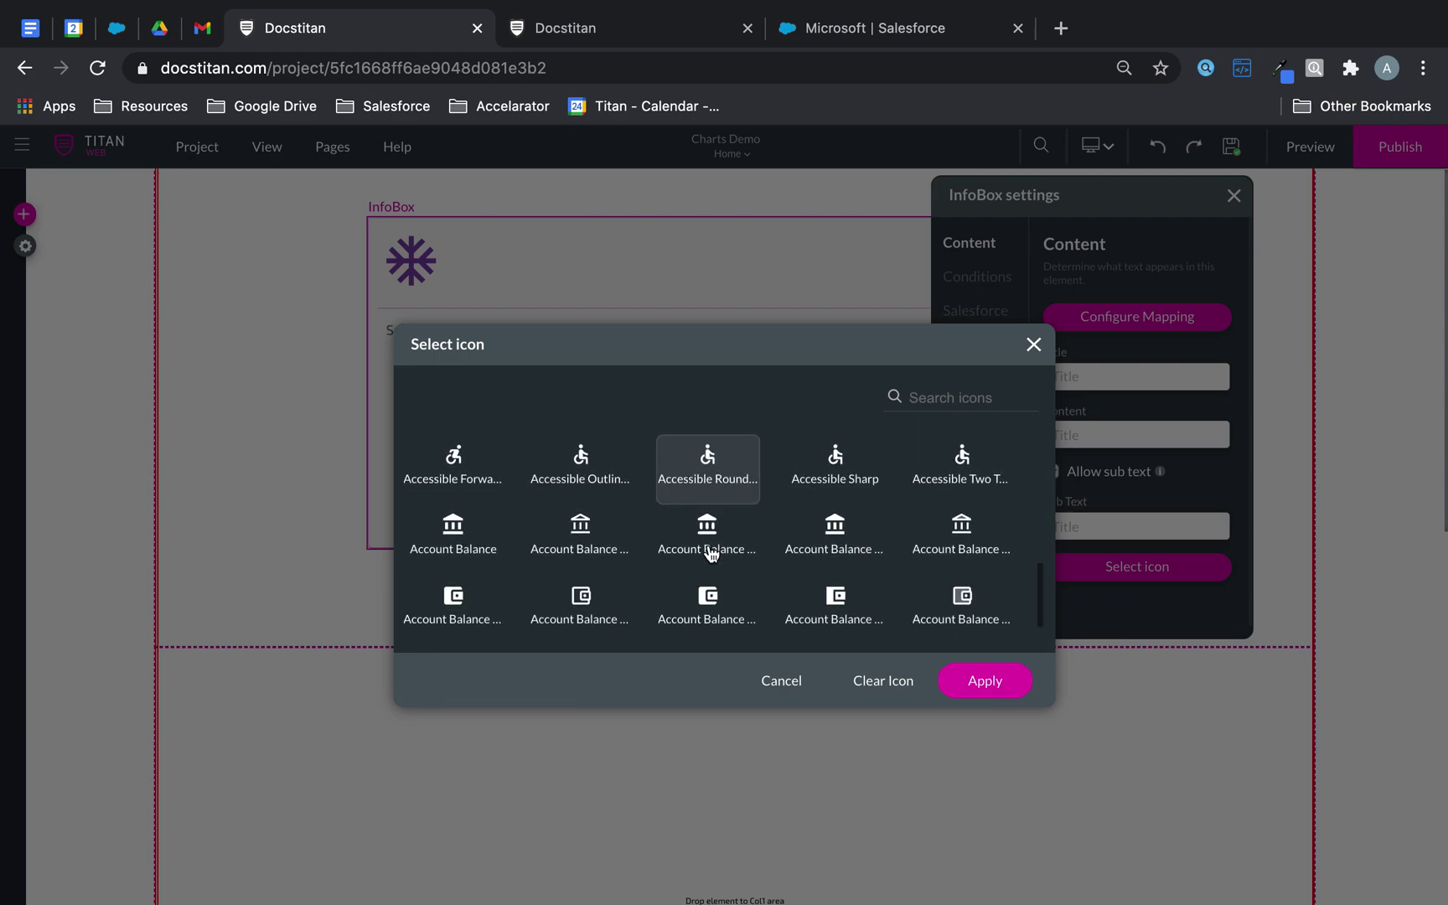
left_click(470, 551)
left_click(997, 689)
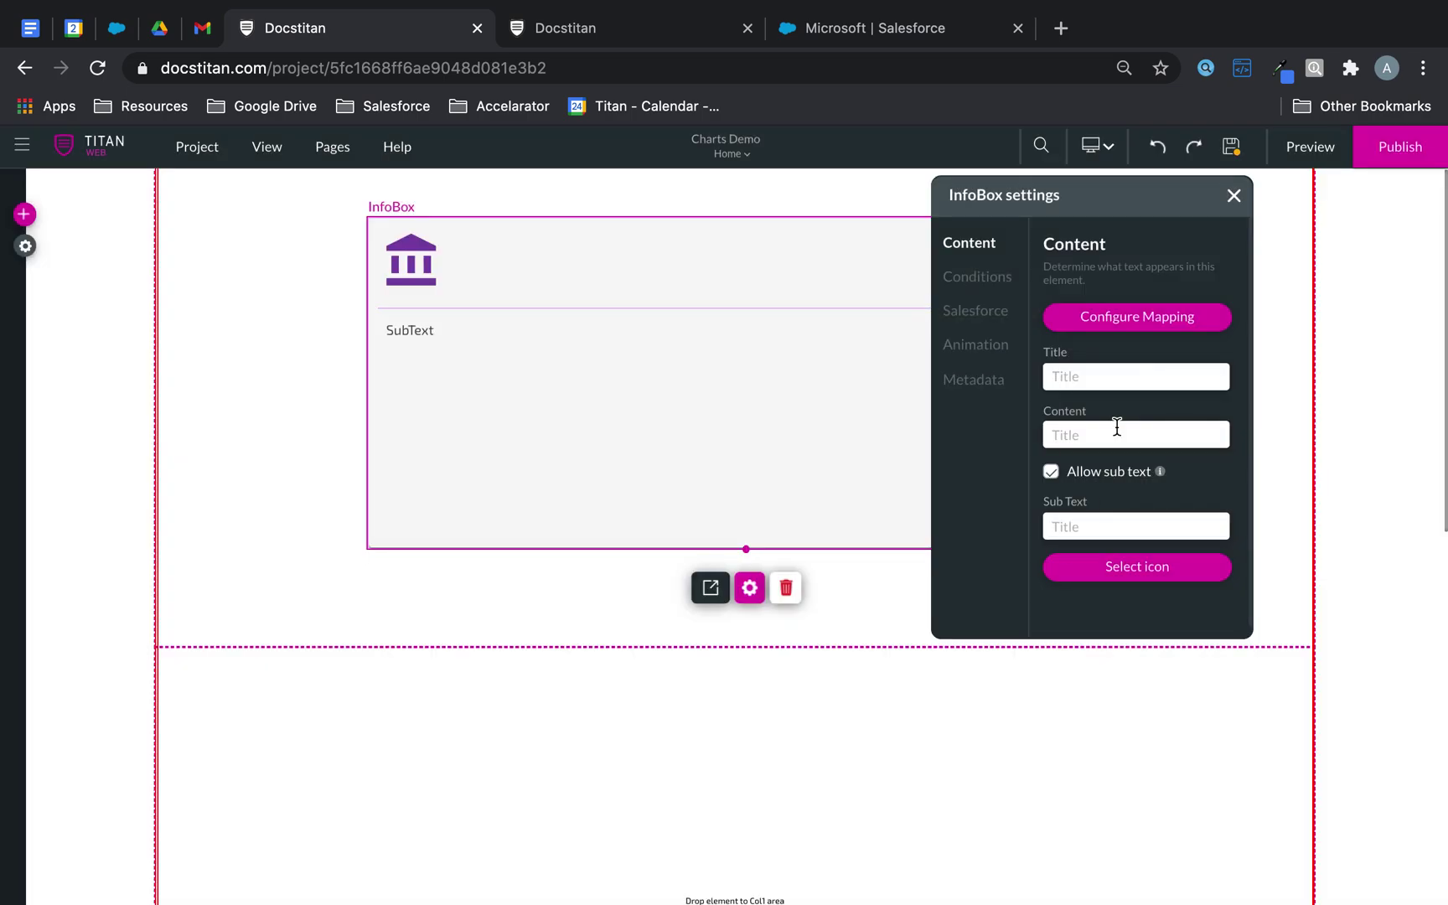
Step: Close the InfoBox settings, save the project, and reload the live preview to verify
left_click(1233, 196)
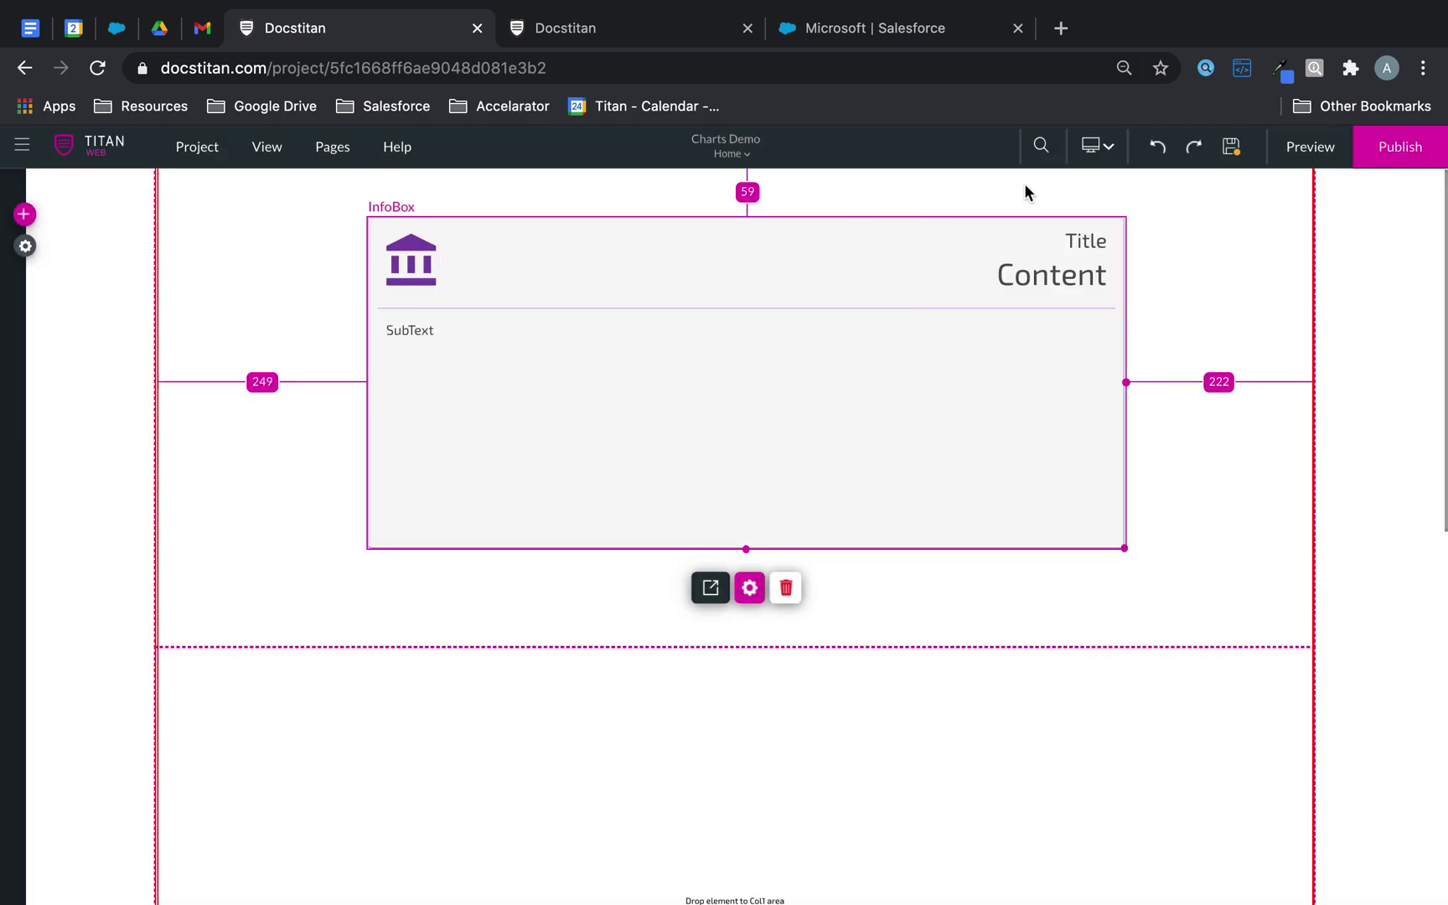
left_click(1232, 154)
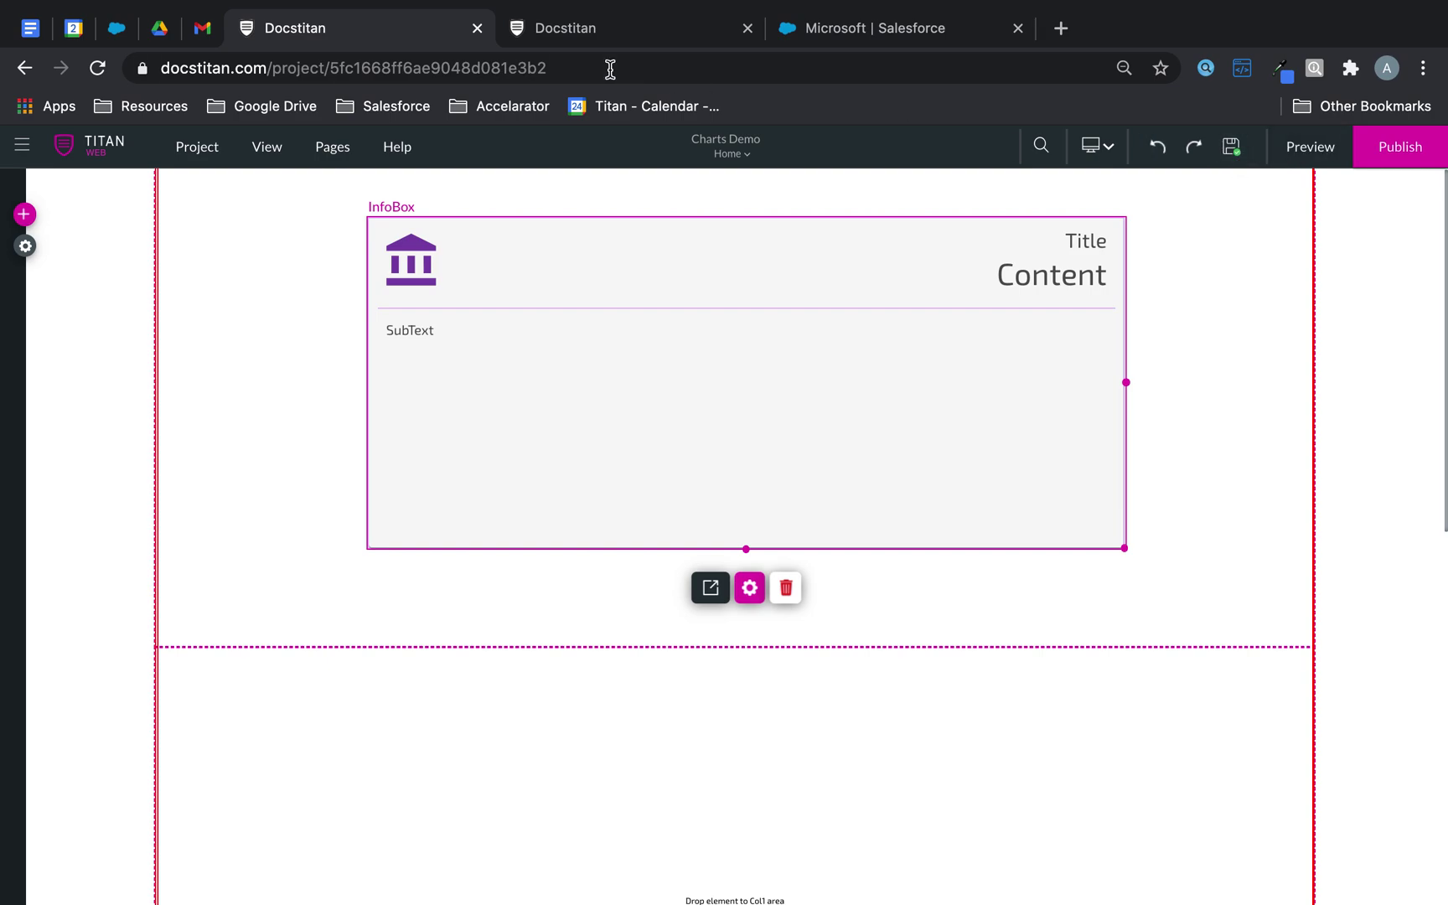
left_click(592, 26)
left_click(94, 70)
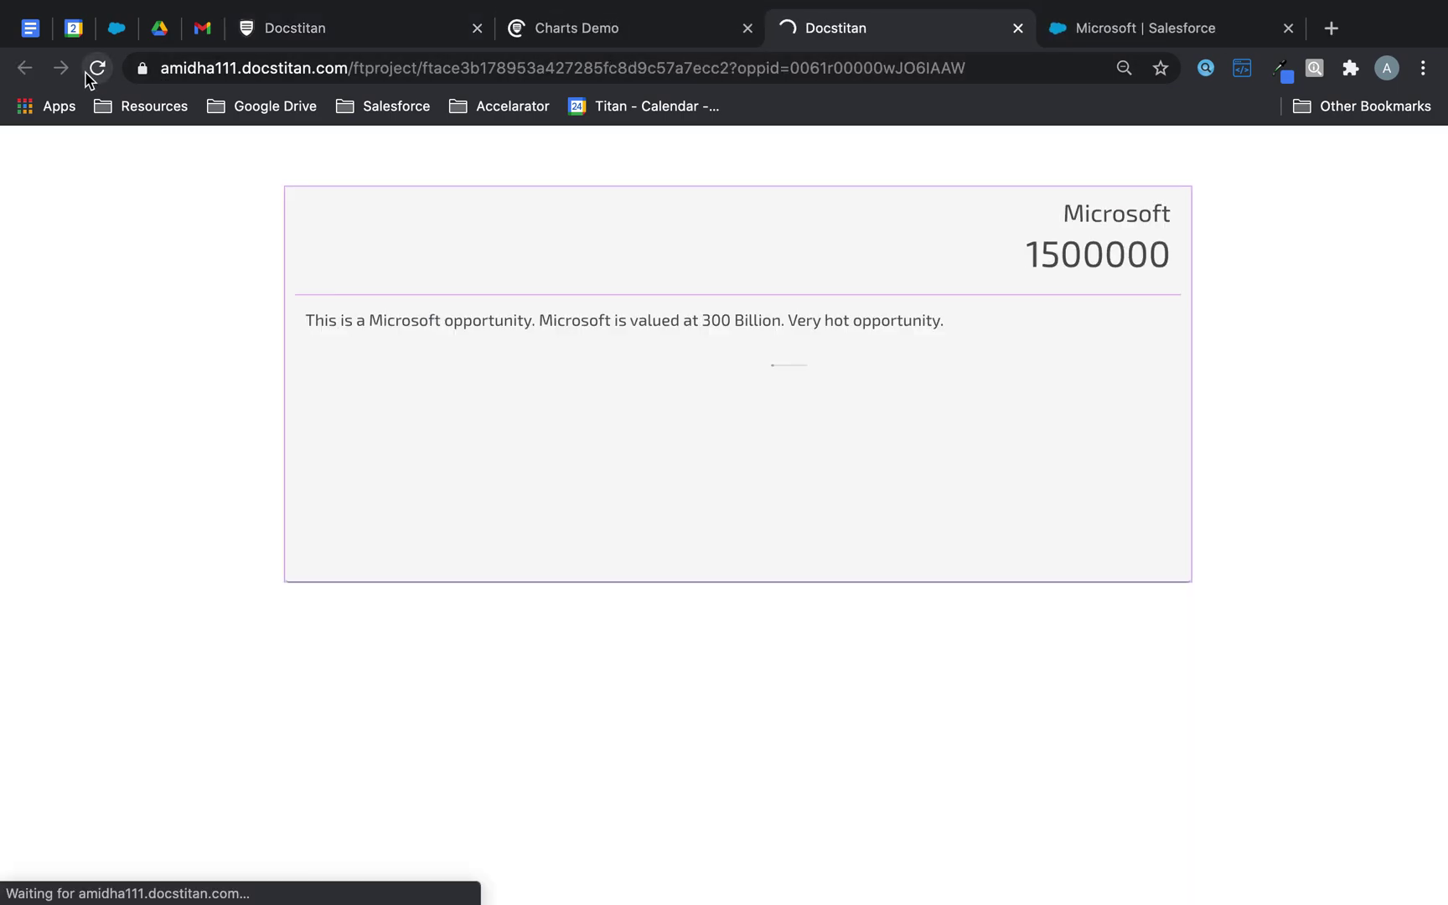
left_click(747, 29)
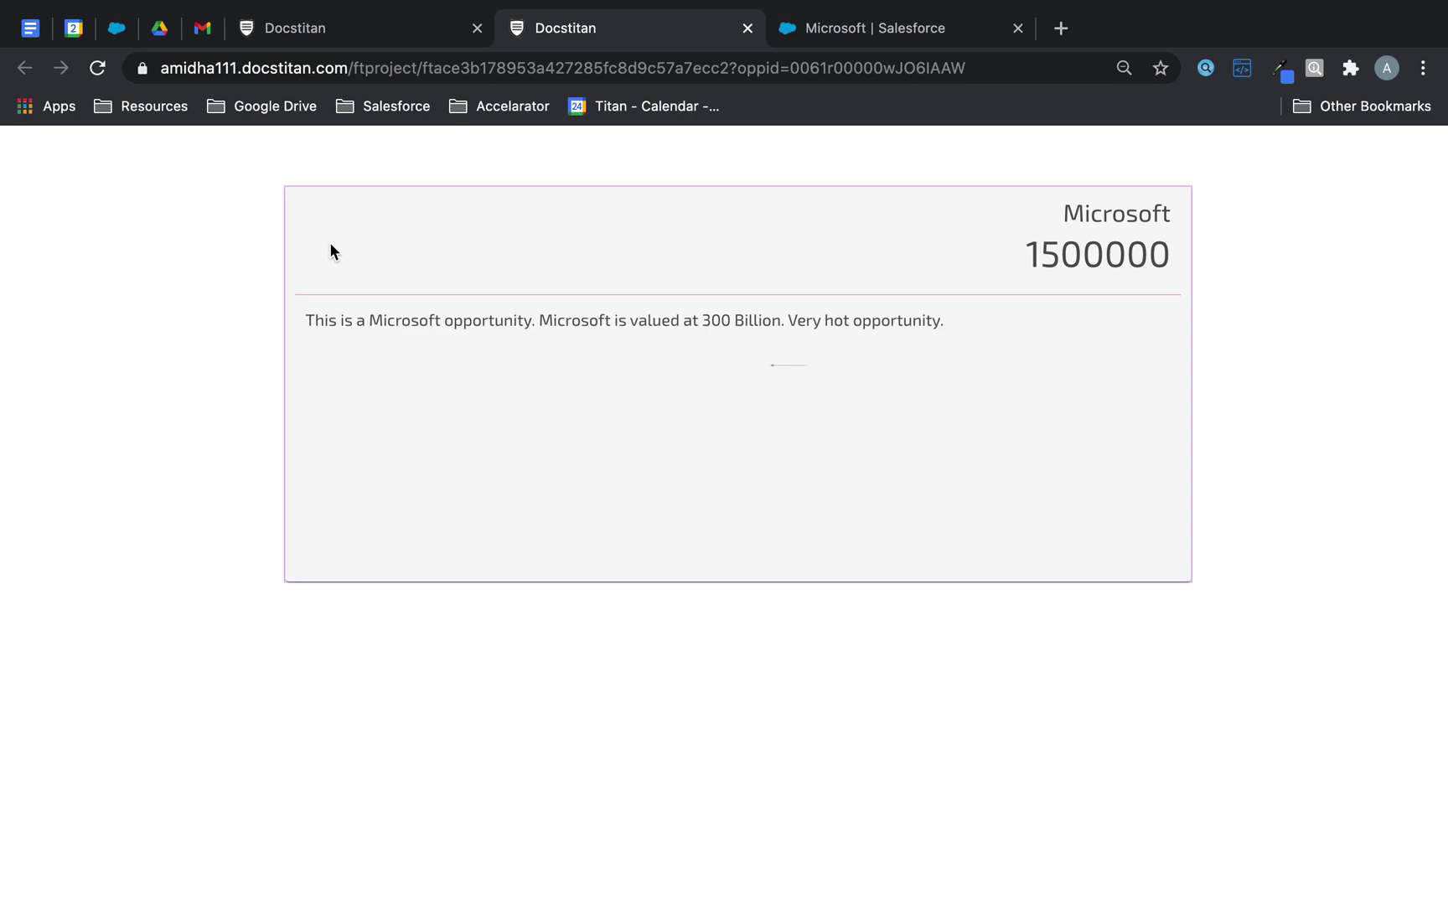
left_click(395, 25)
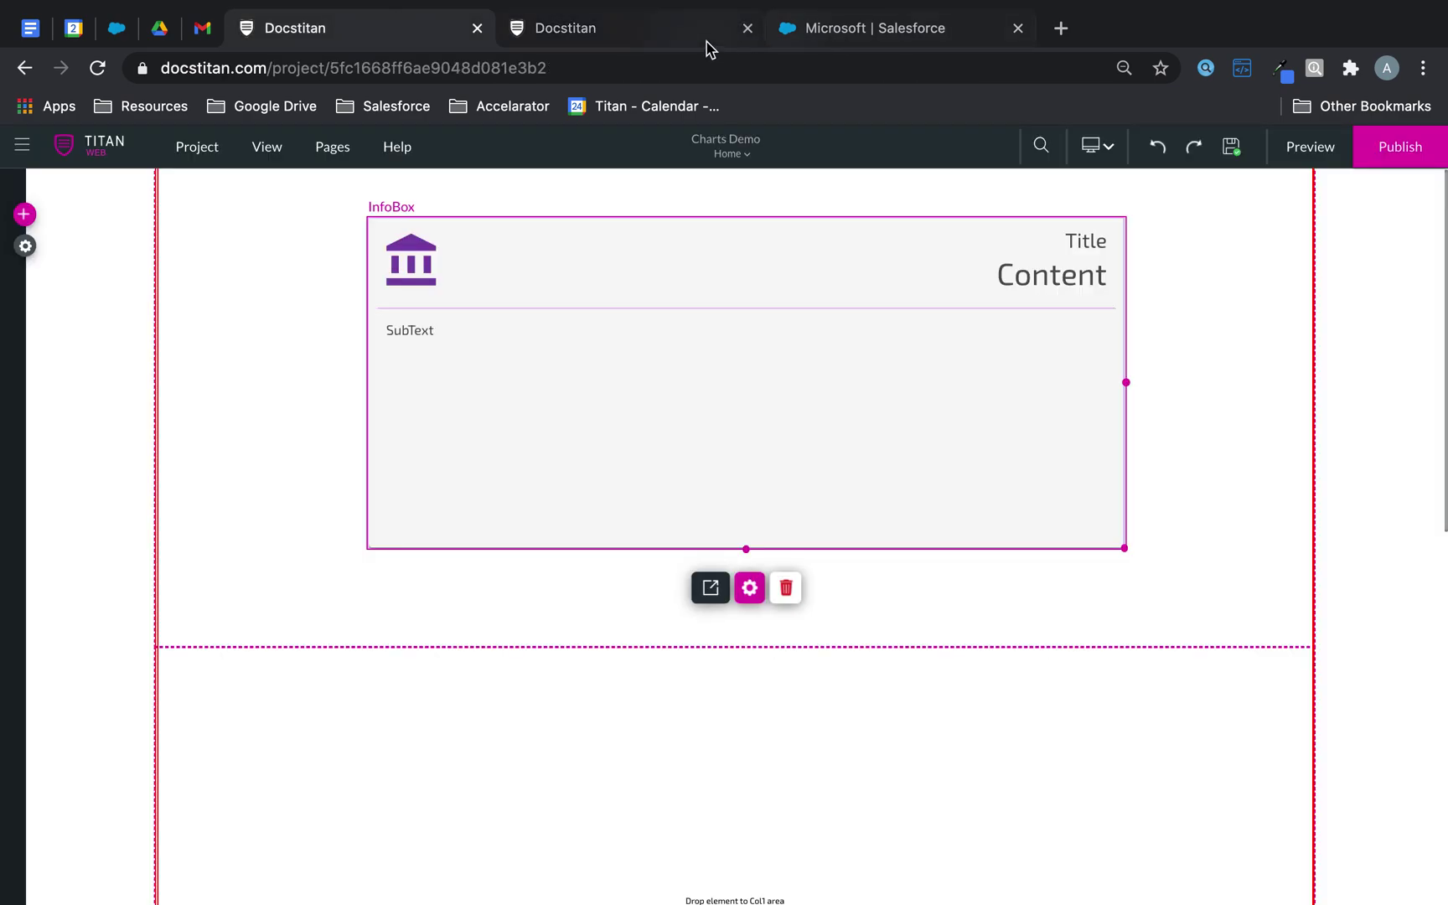
Step: Drag an Image element into the InfoBox's upper left and choose adding it by URL
left_click(747, 29)
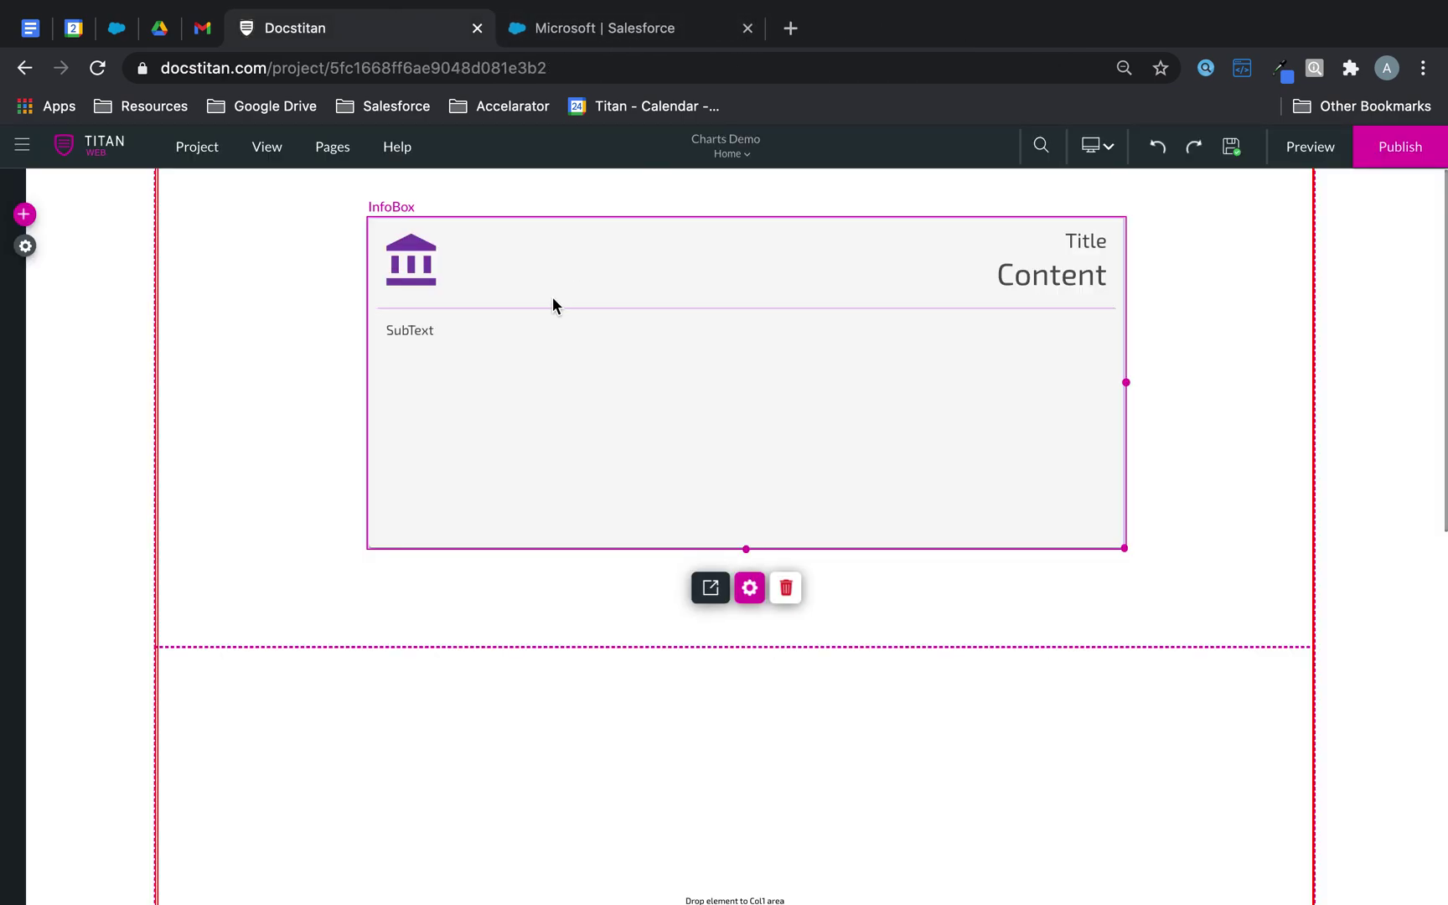
left_click(31, 213)
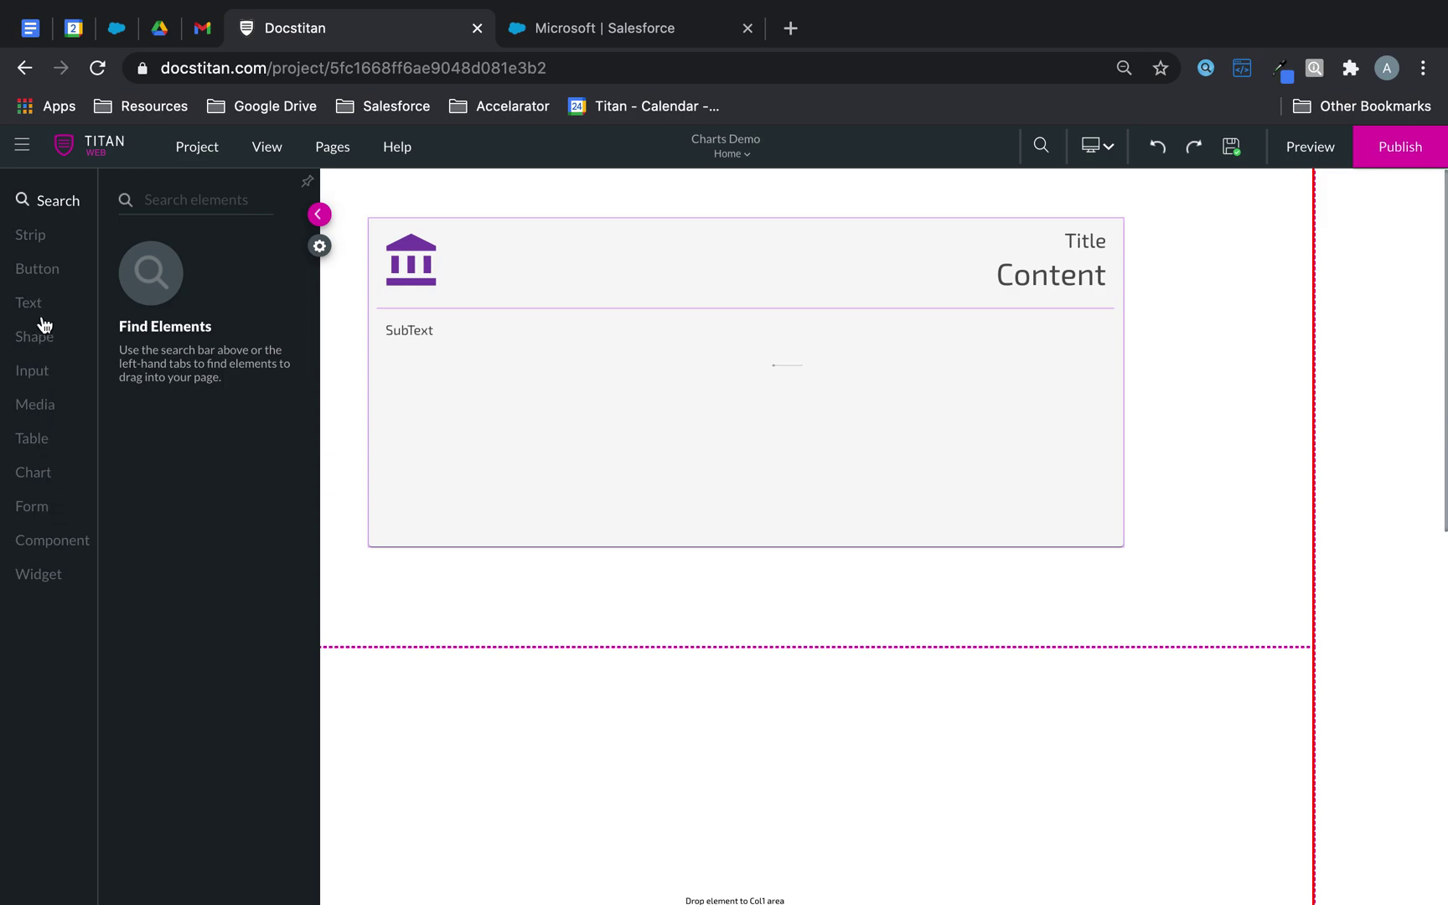
left_click(44, 405)
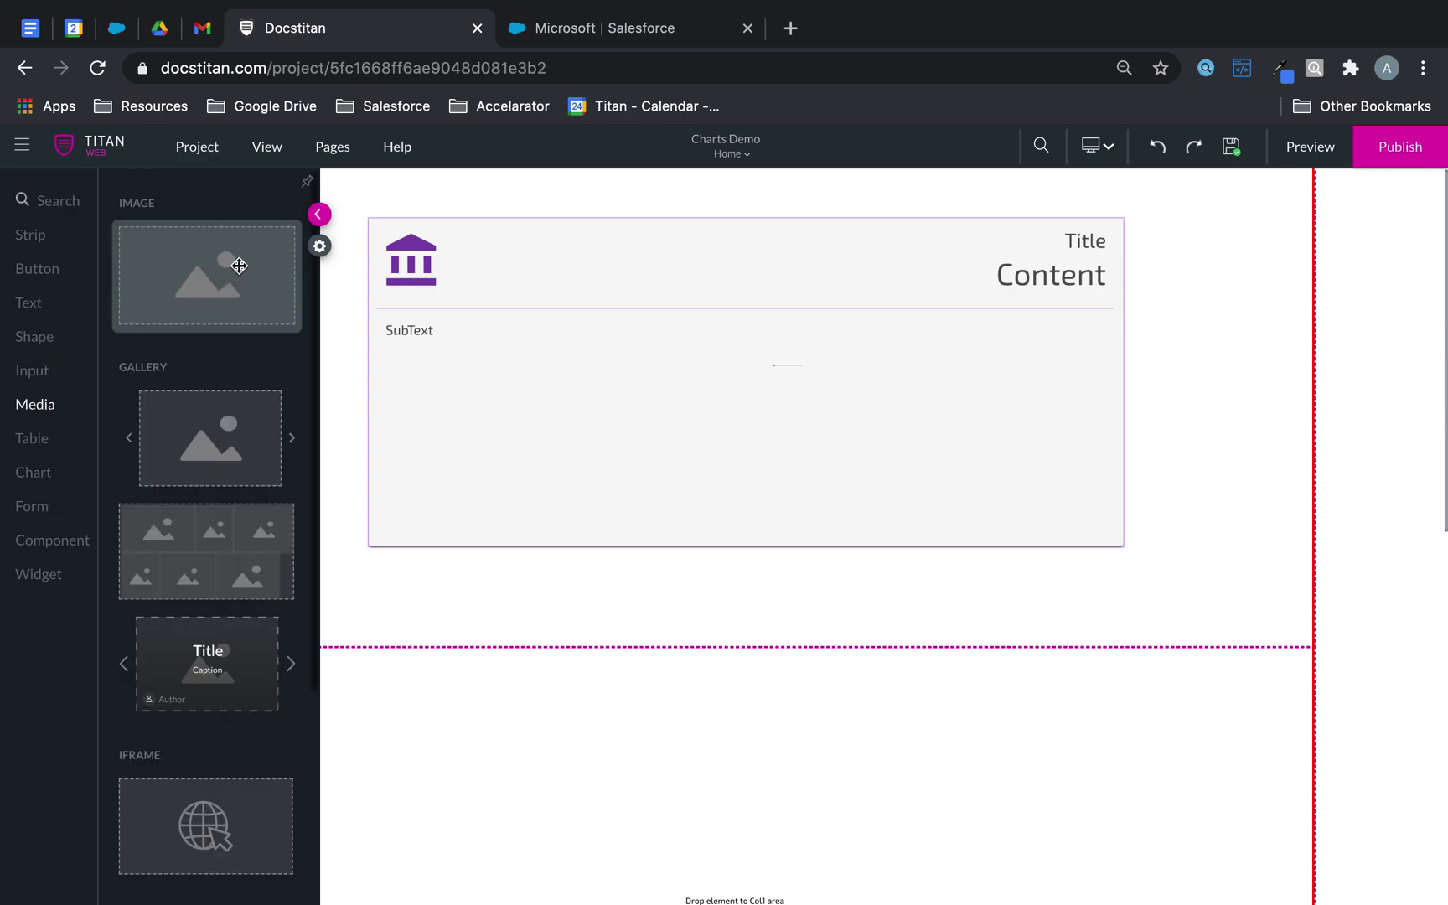
left_click_drag(239, 261, 520, 283)
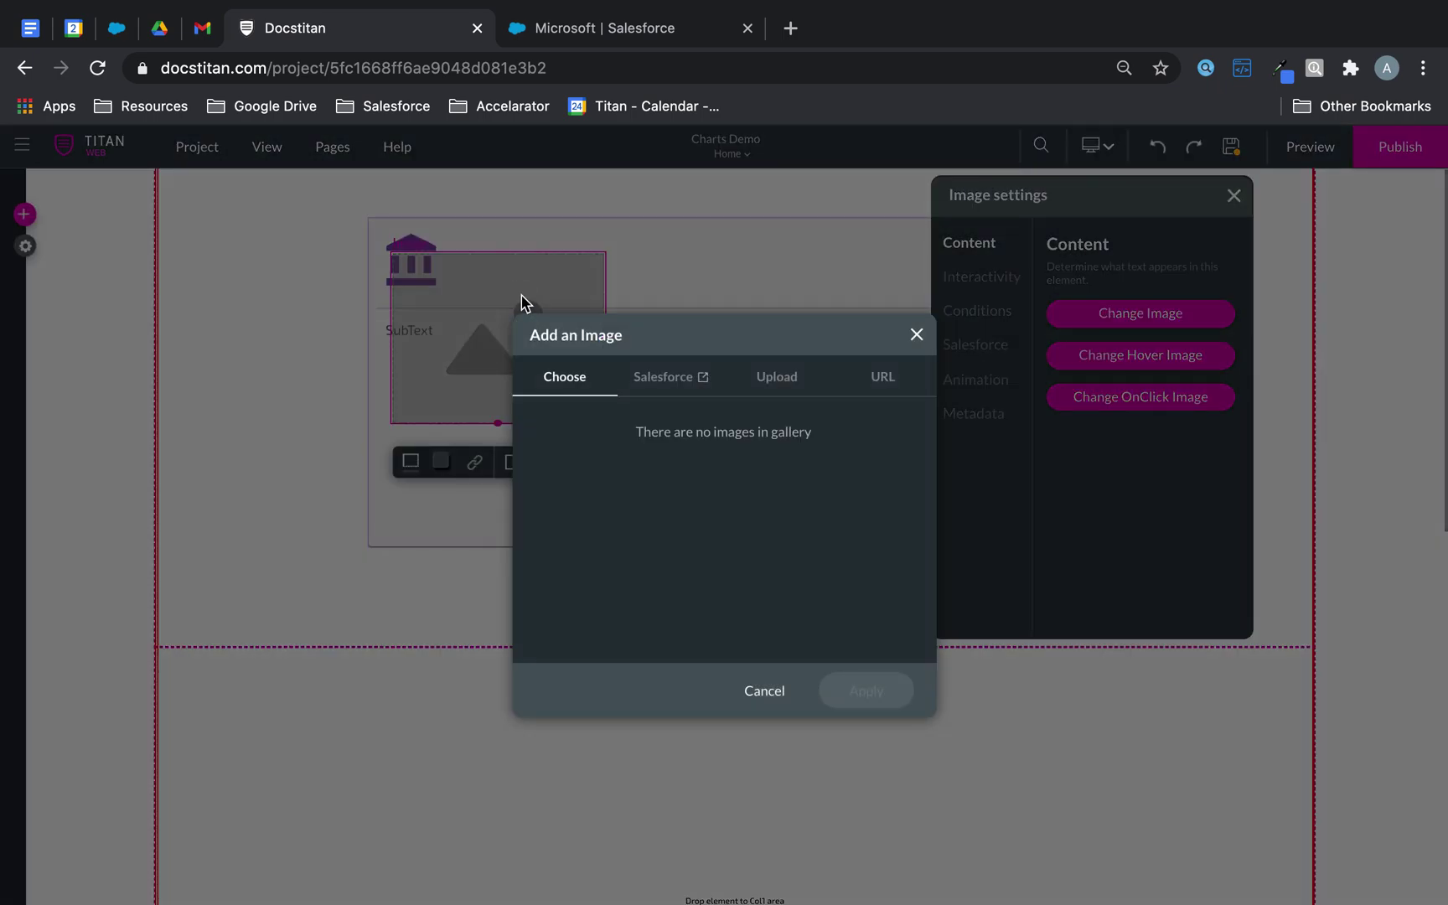
left_click(795, 379)
left_click(881, 372)
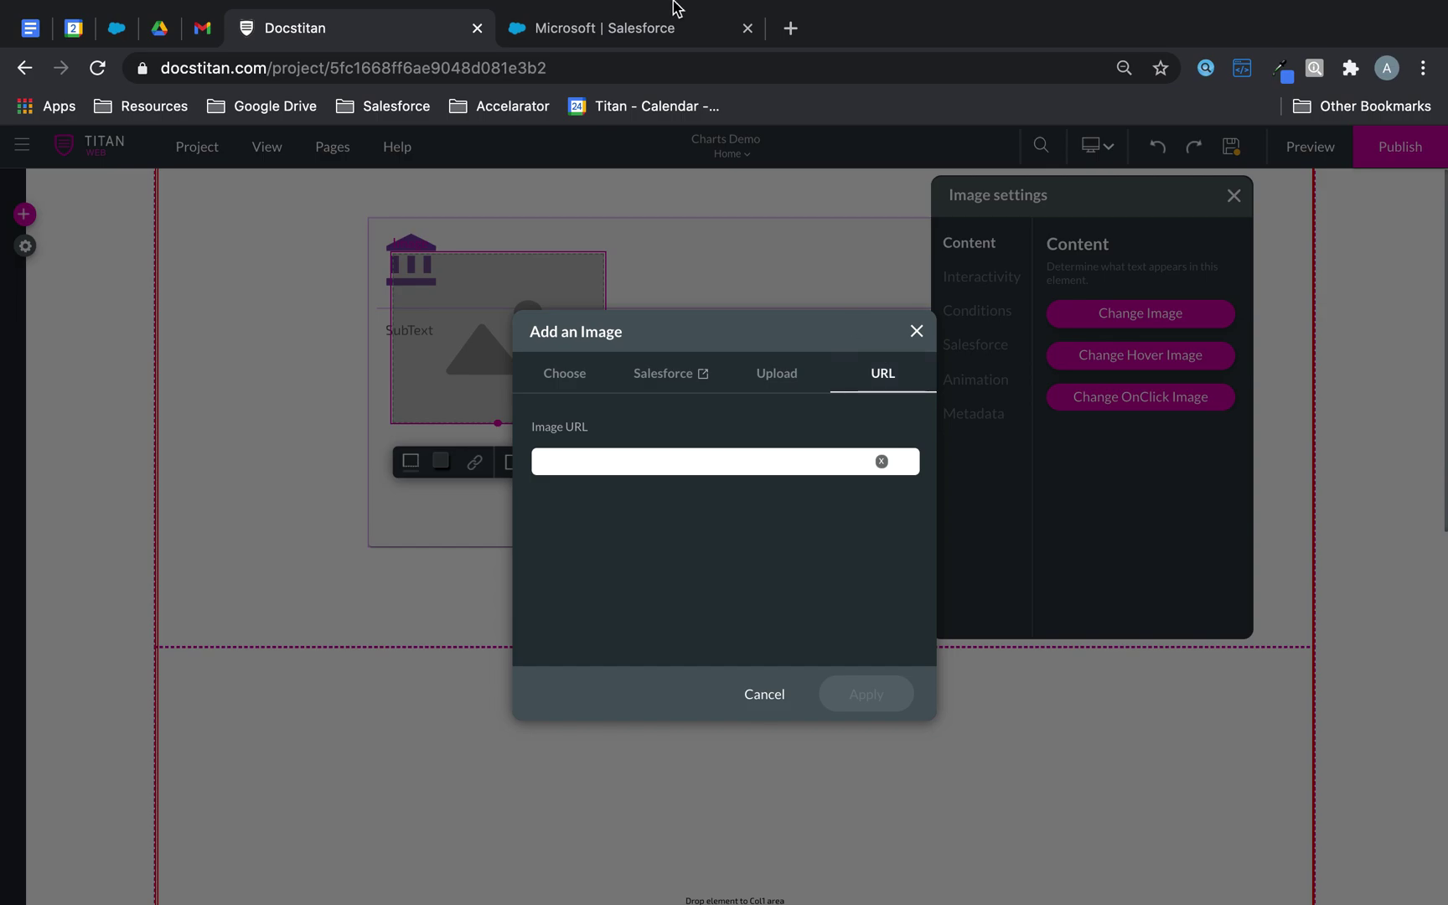
Step: Search Google Images for 'microsoft' and copy the first logo's image address
left_click(784, 28)
type("microsoft")
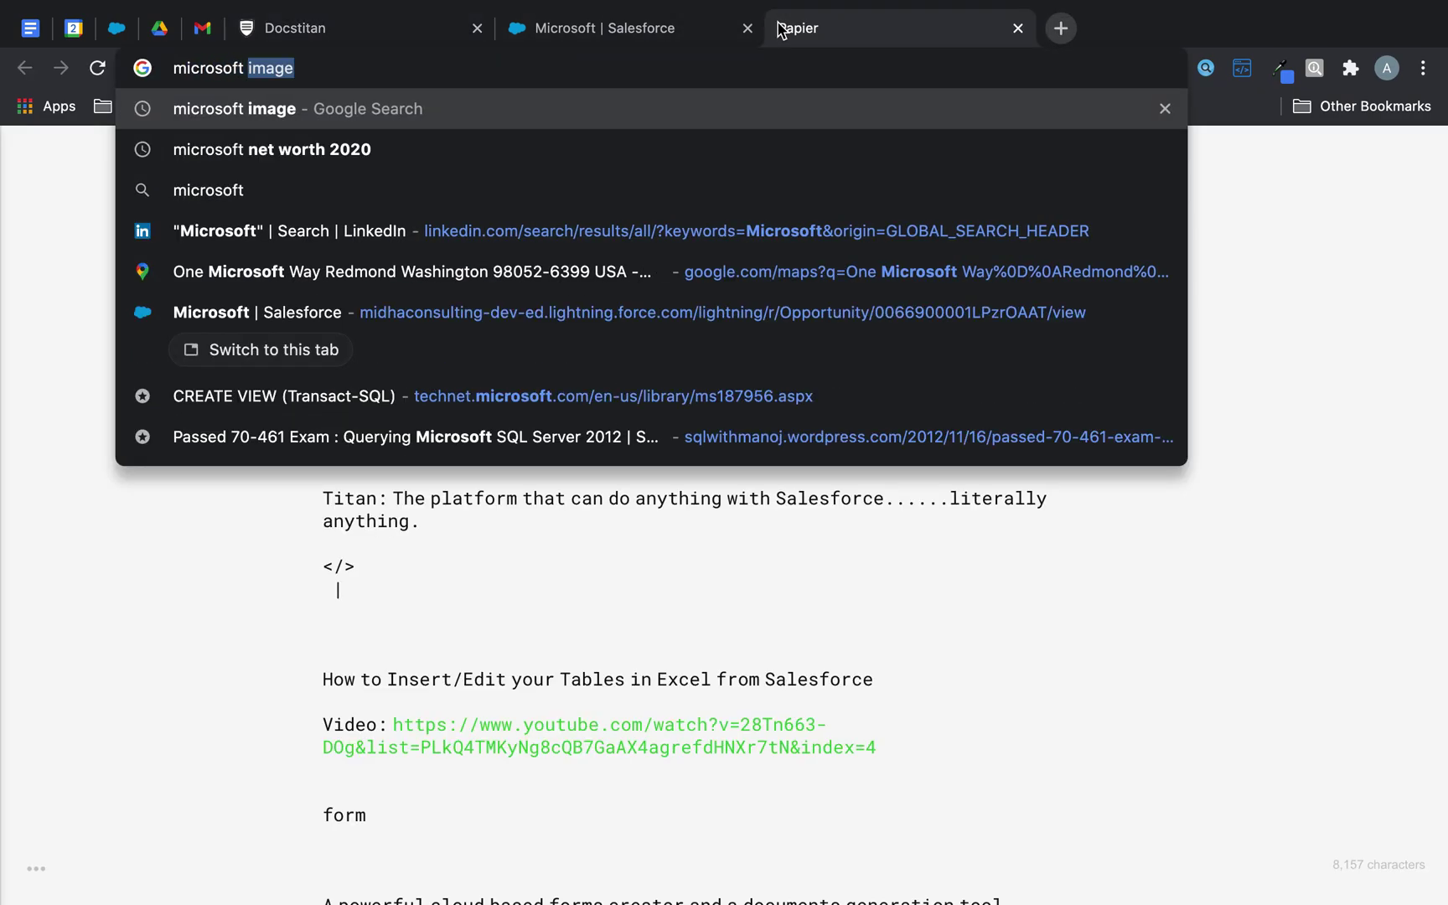
key("Return")
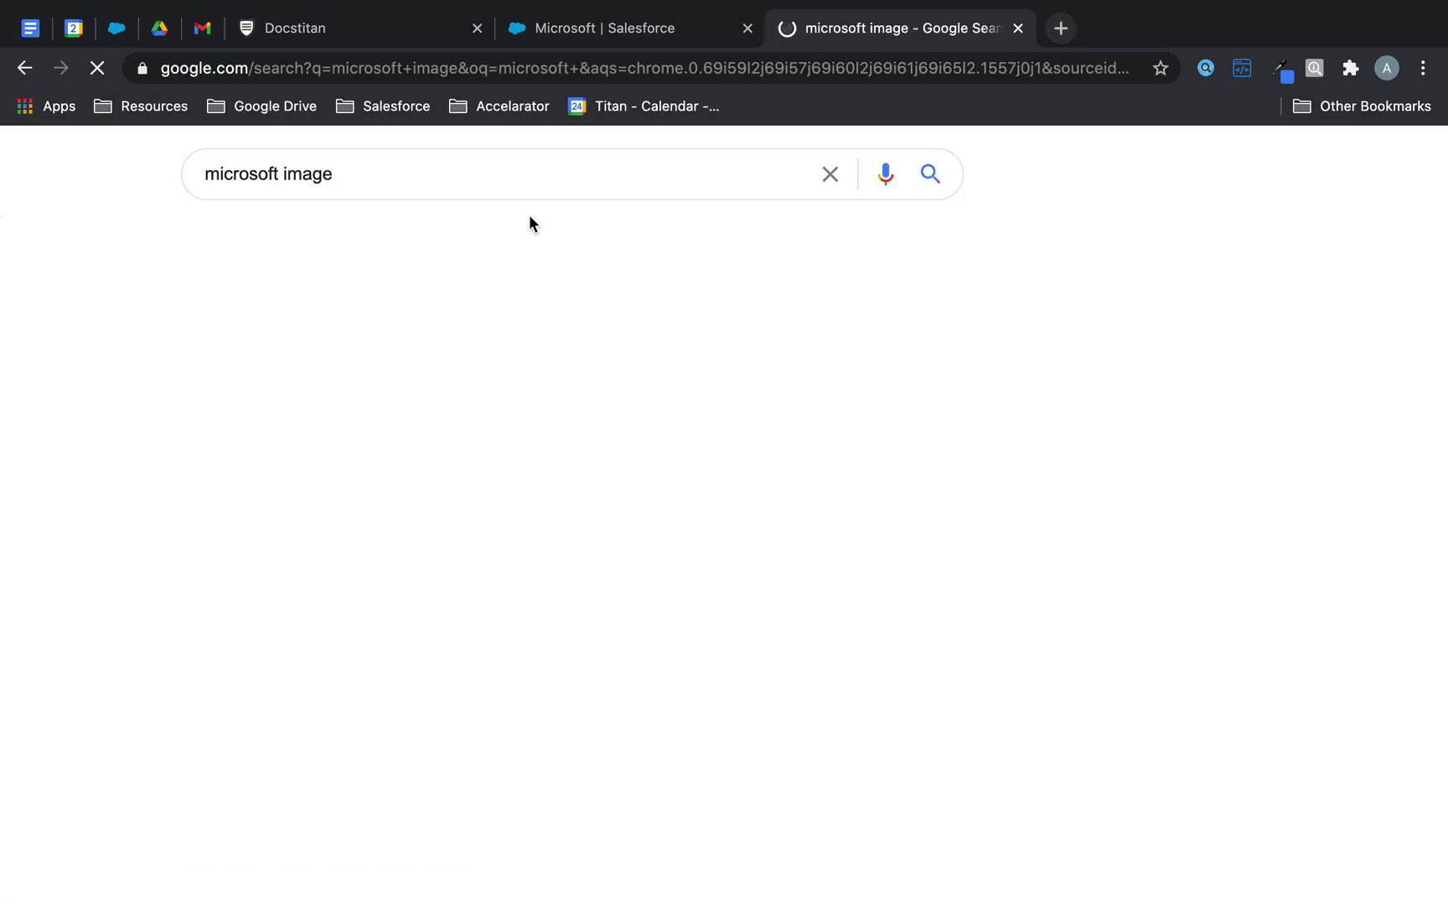
left_click(320, 483)
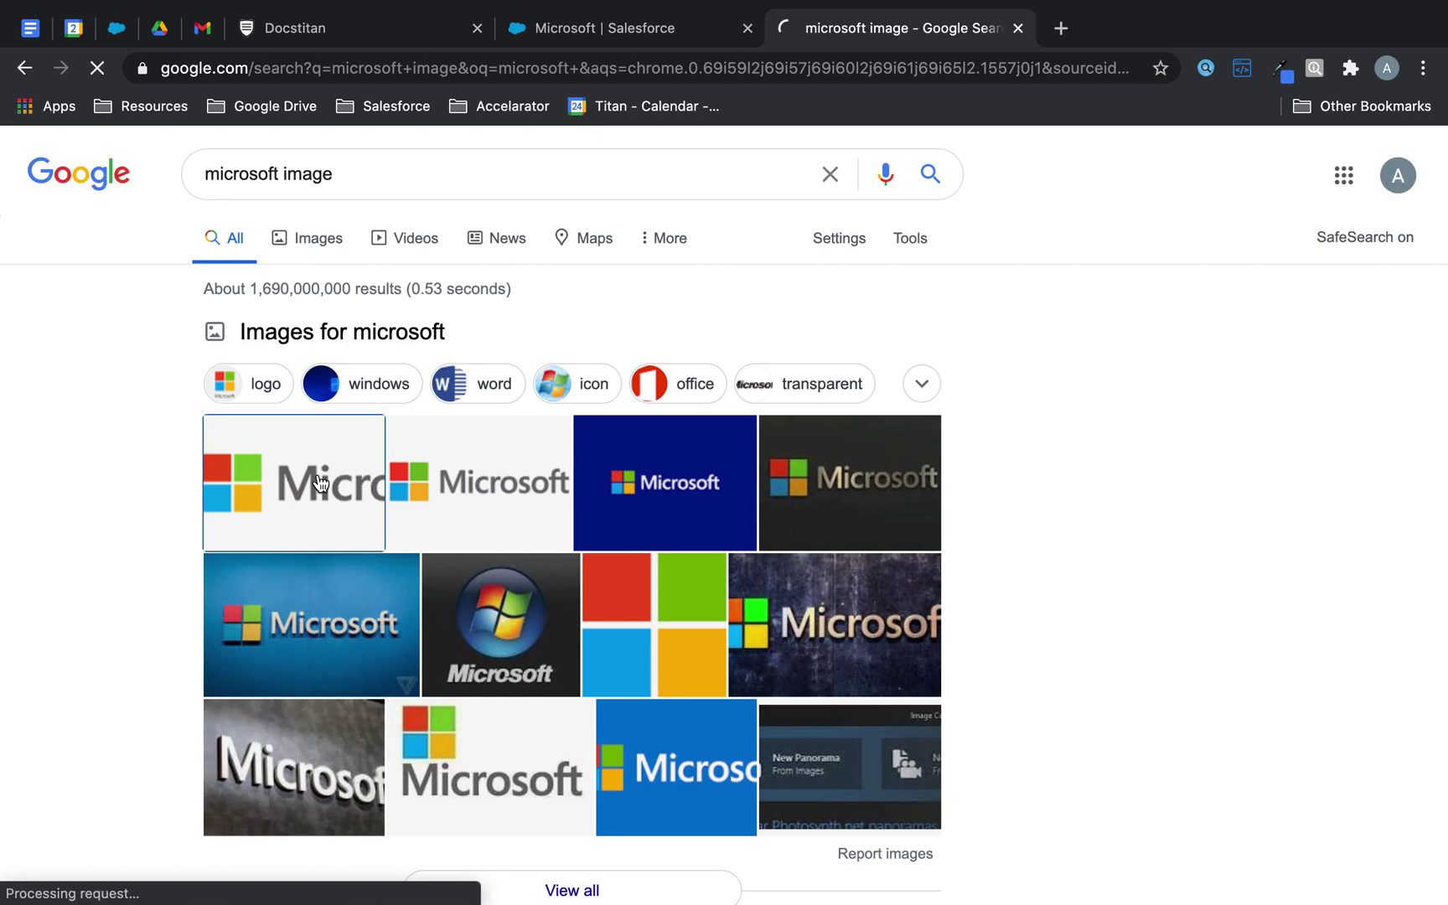
right_click(268, 455)
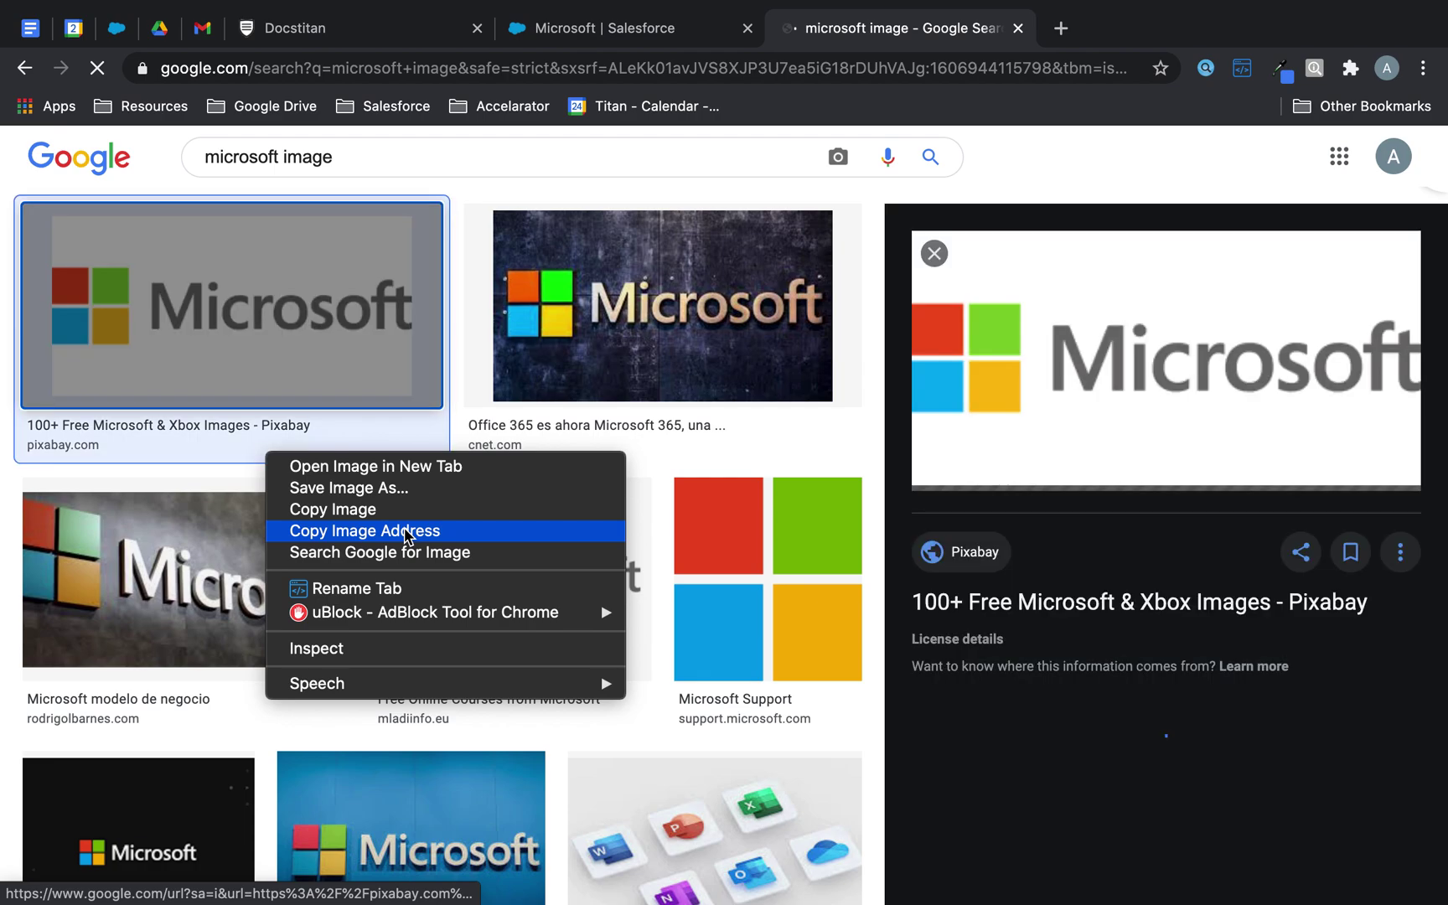
left_click(406, 533)
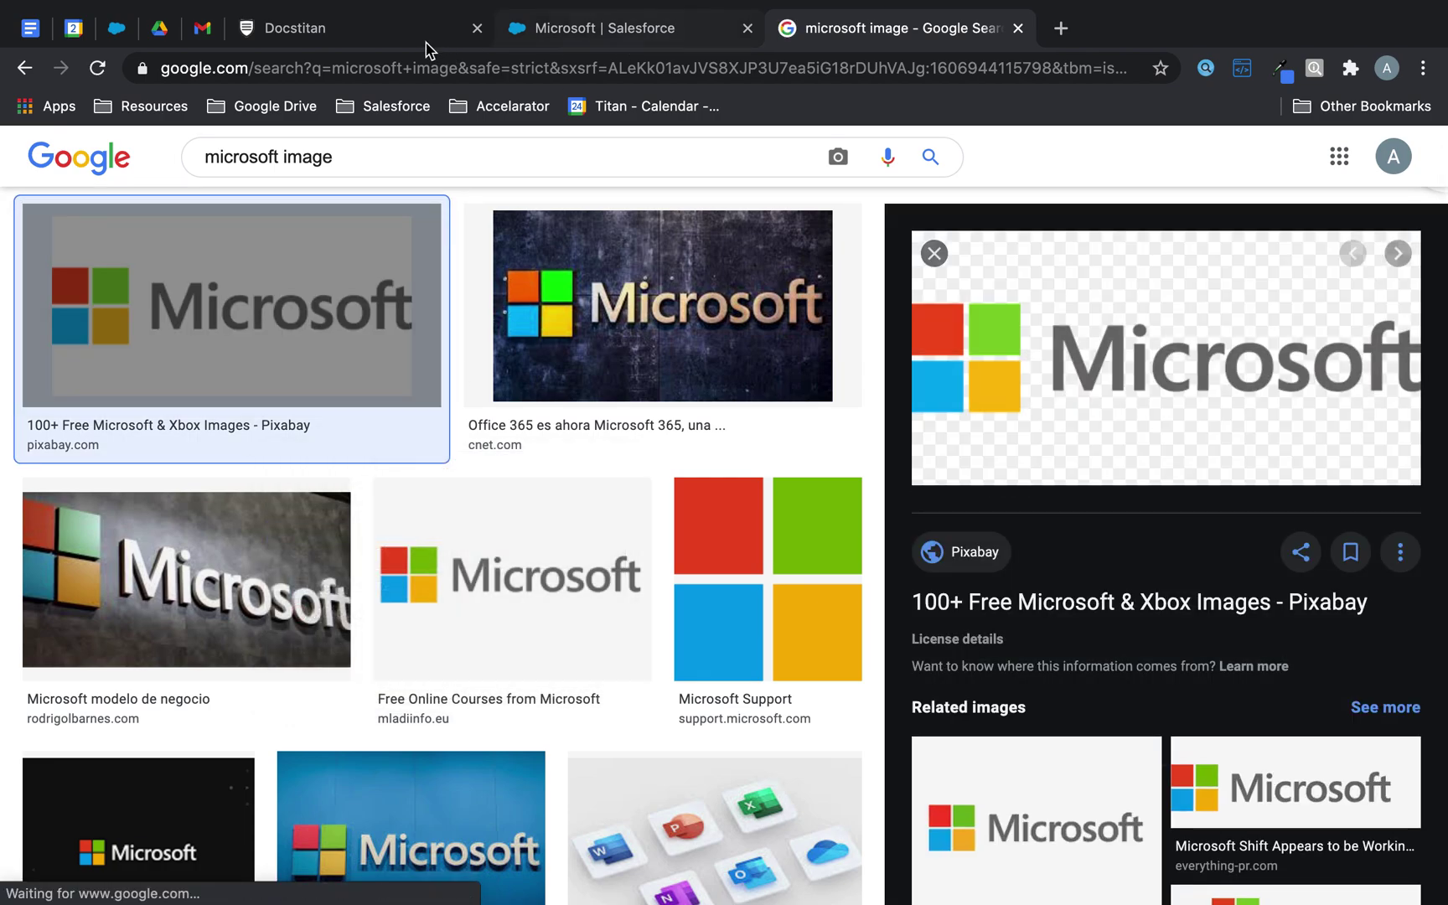
left_click(381, 38)
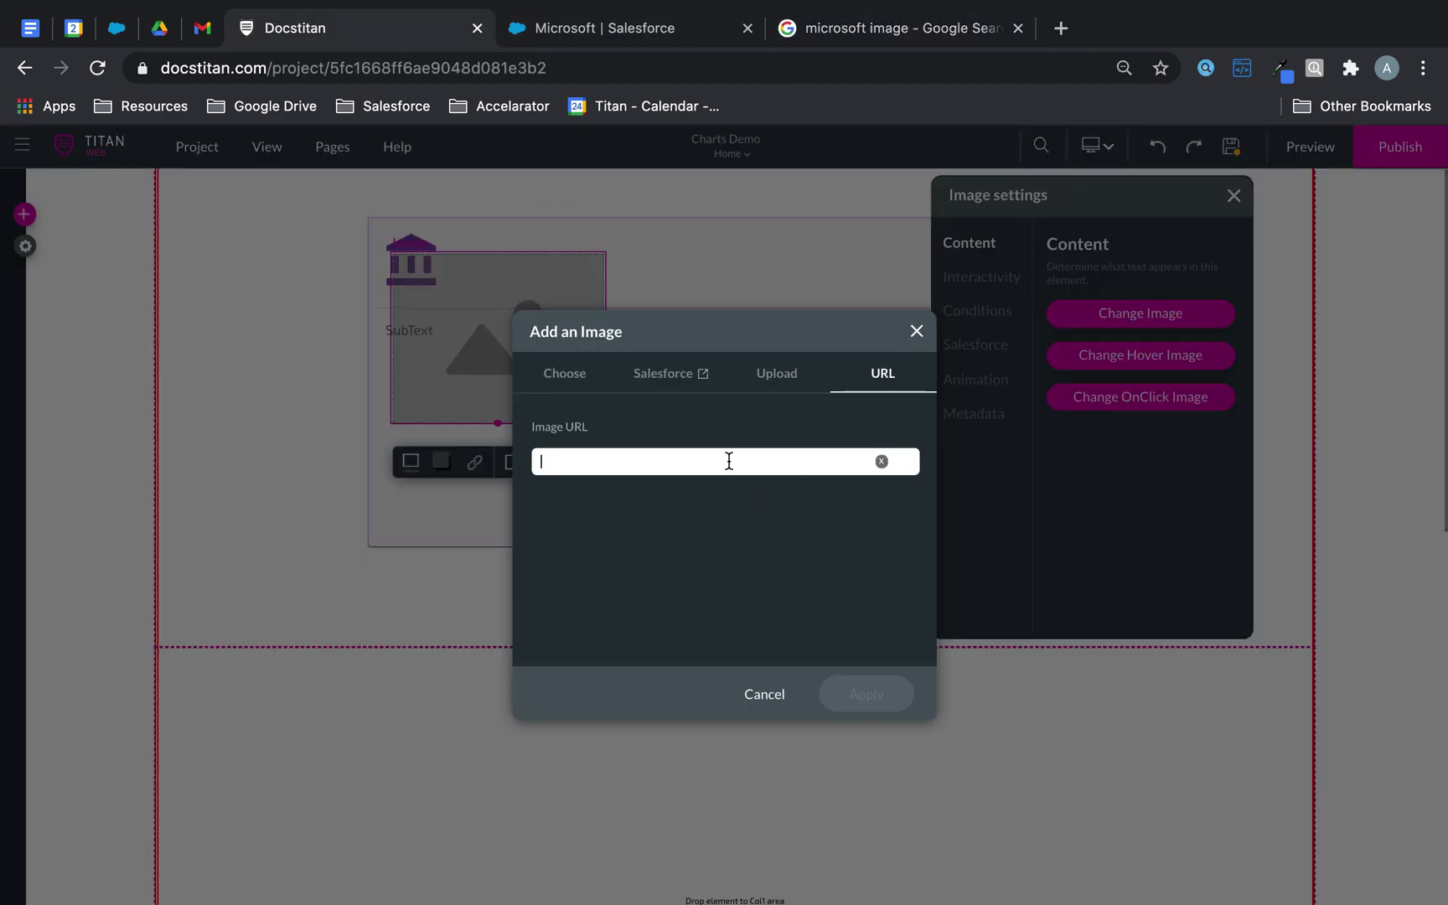
Step: Clear the Image URL field and copy the Pixabay Microsoft logo's address instead
key("super+v")
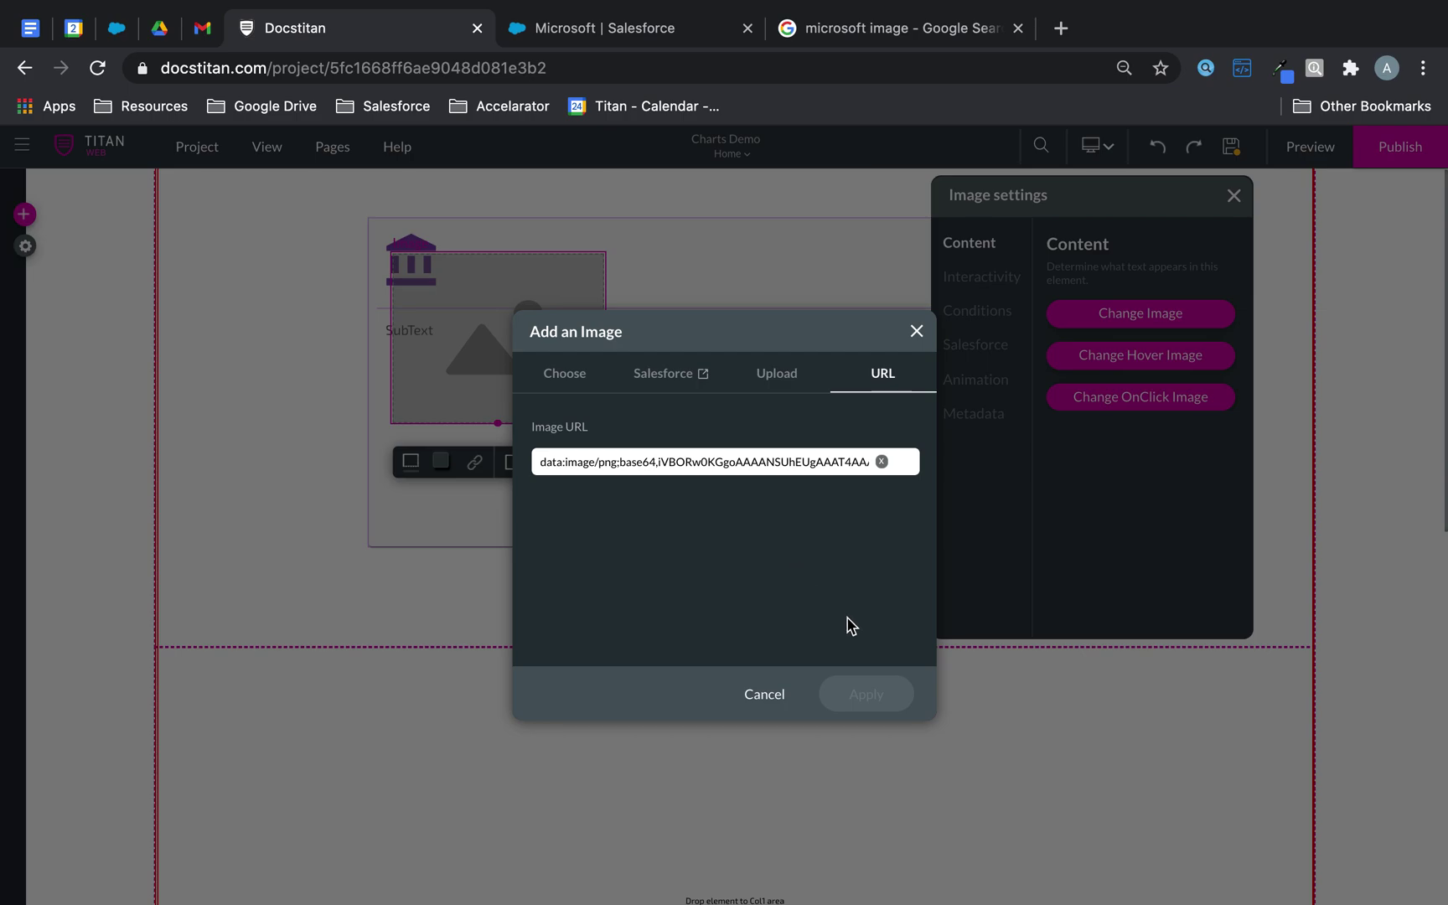
key("super+a")
key("BackSpace")
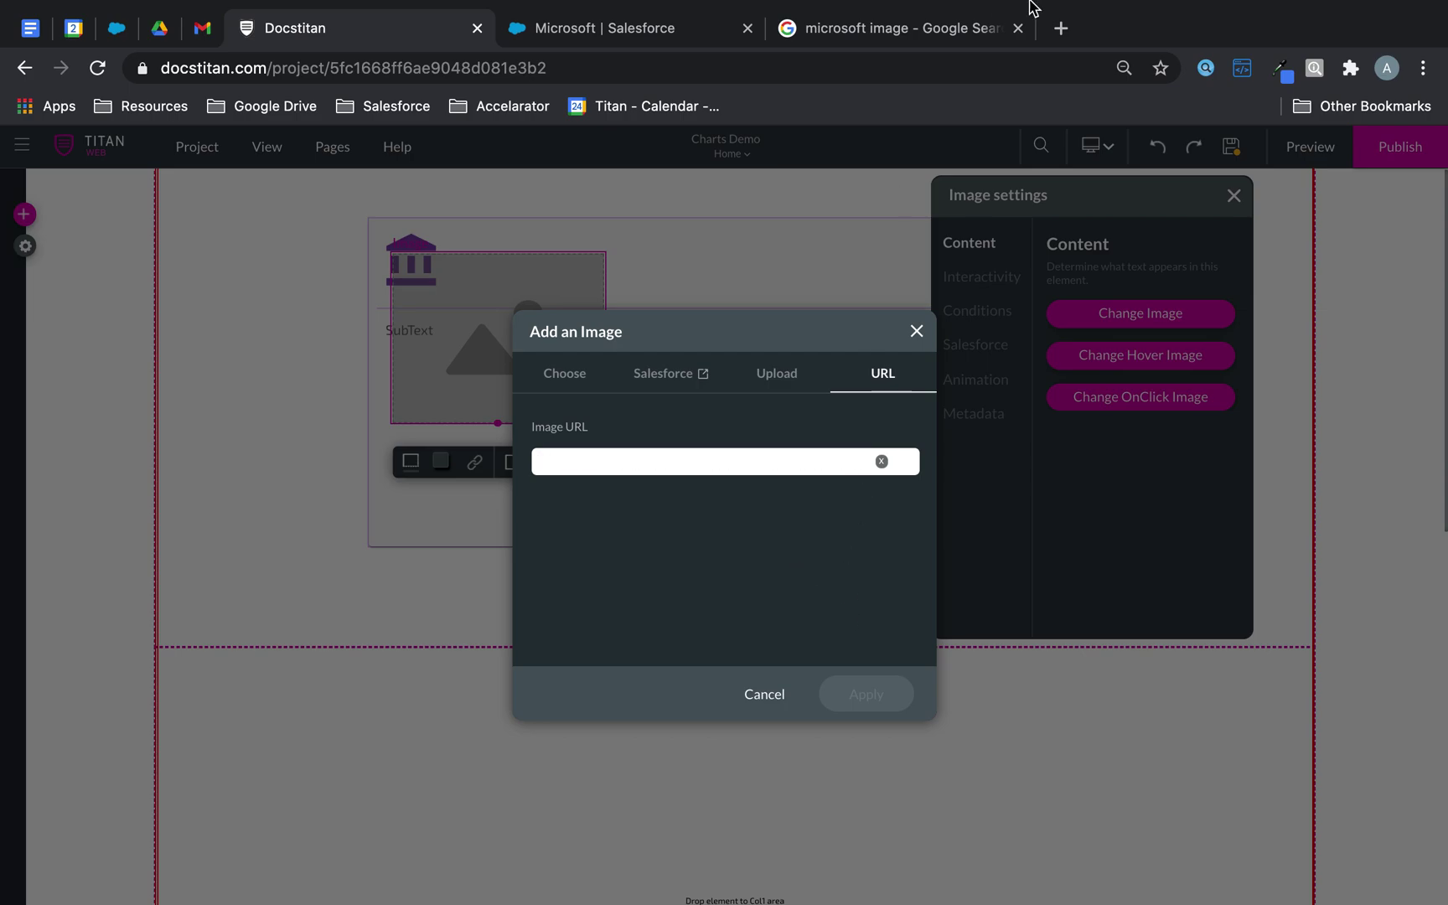
left_click(962, 42)
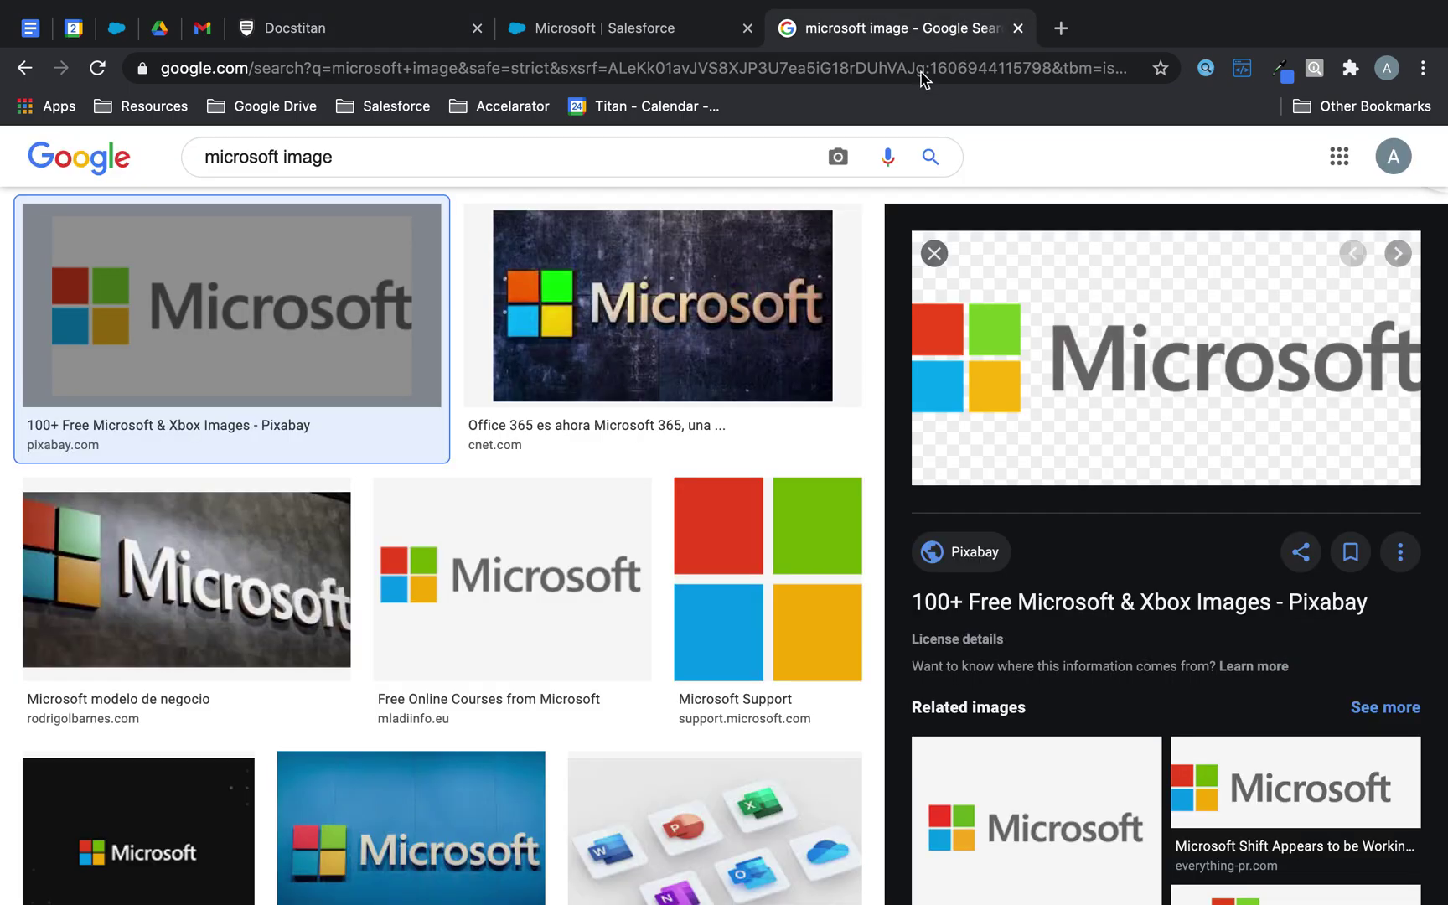
right_click(1176, 362)
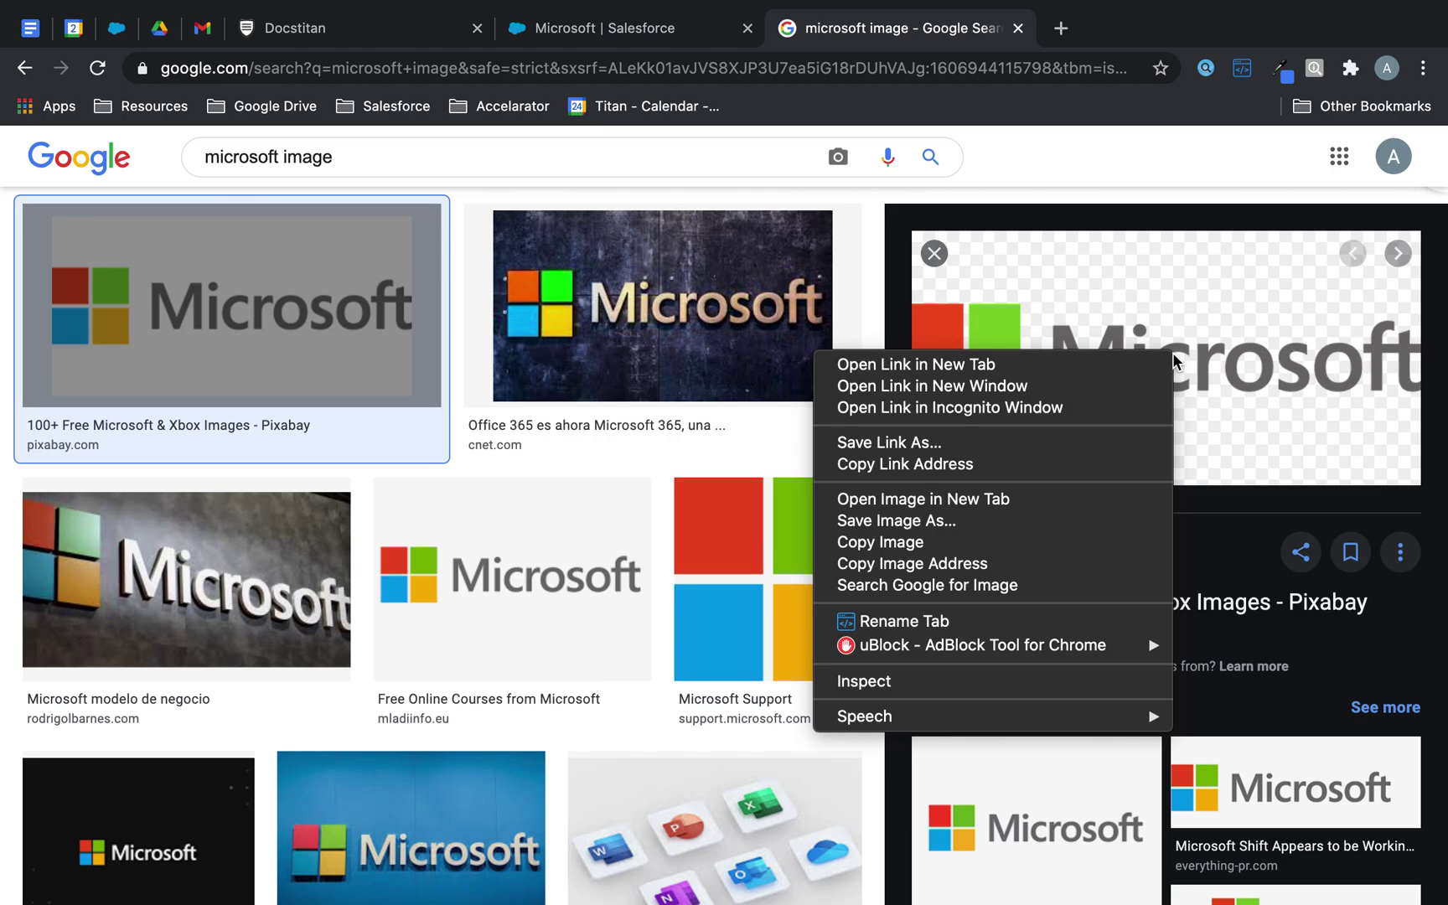
left_click(933, 565)
left_click(558, 33)
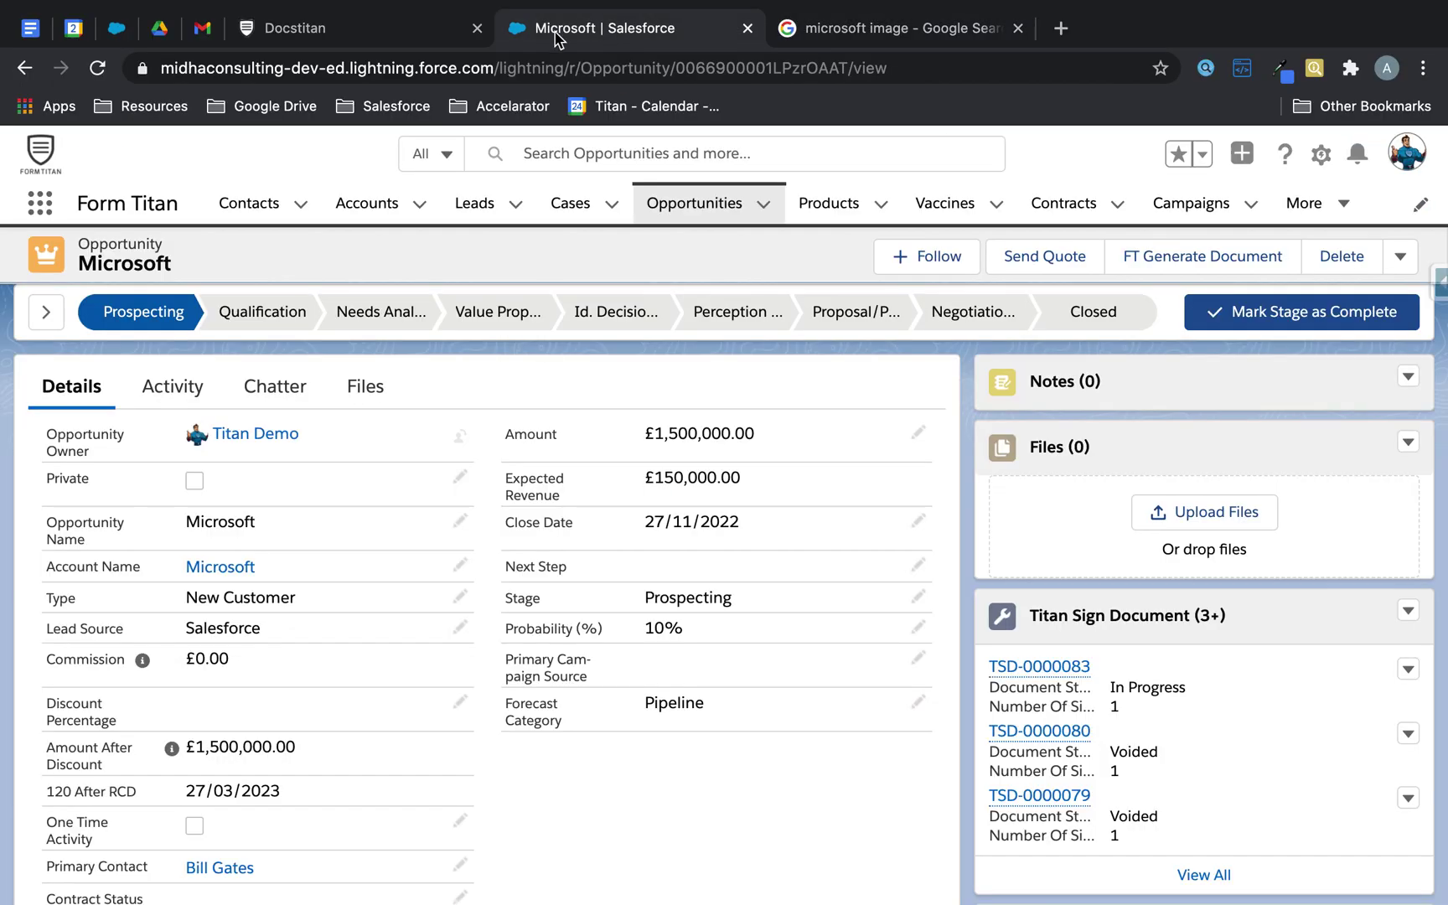
left_click(391, 26)
Step: Paste the Microsoft logo address into the image element and apply it
left_click(634, 465)
key("ctrl+v")
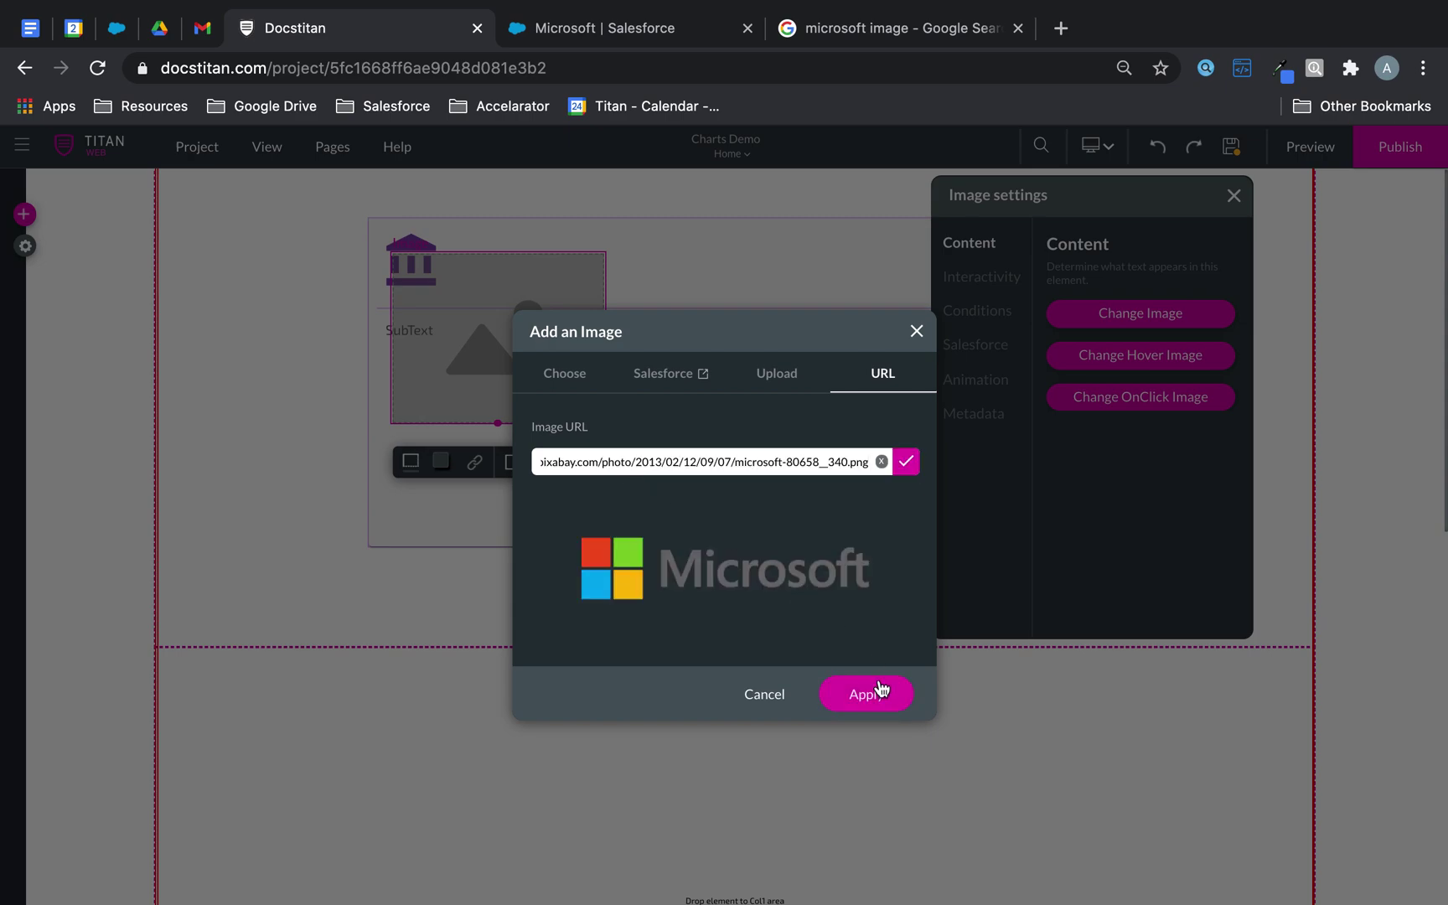
left_click(878, 686)
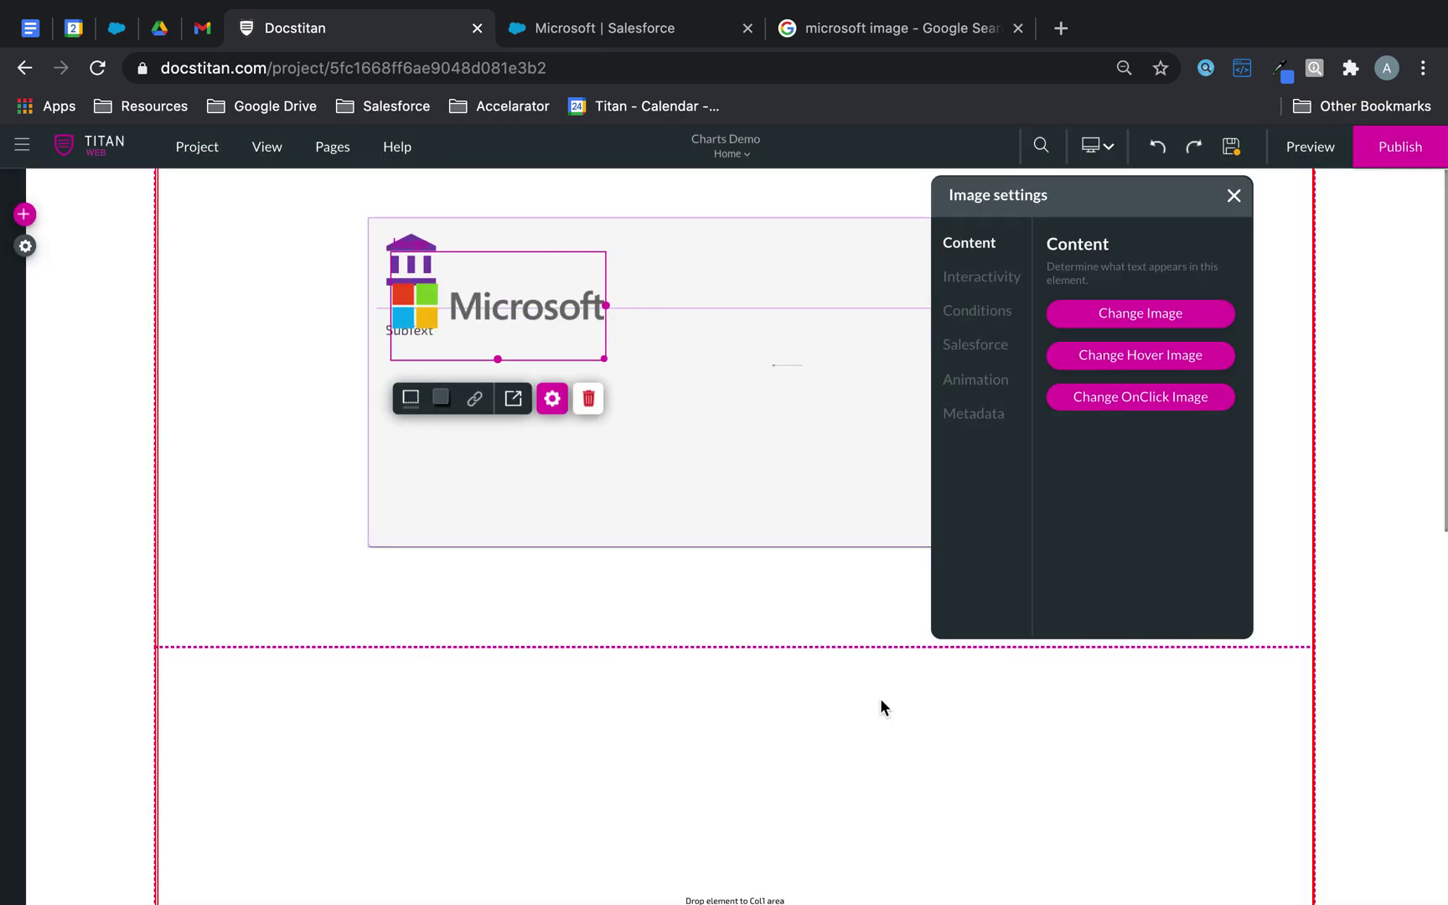
Step: Show the layer list and move infoBox above Image in the layer order
left_click(514, 304)
left_click(596, 618)
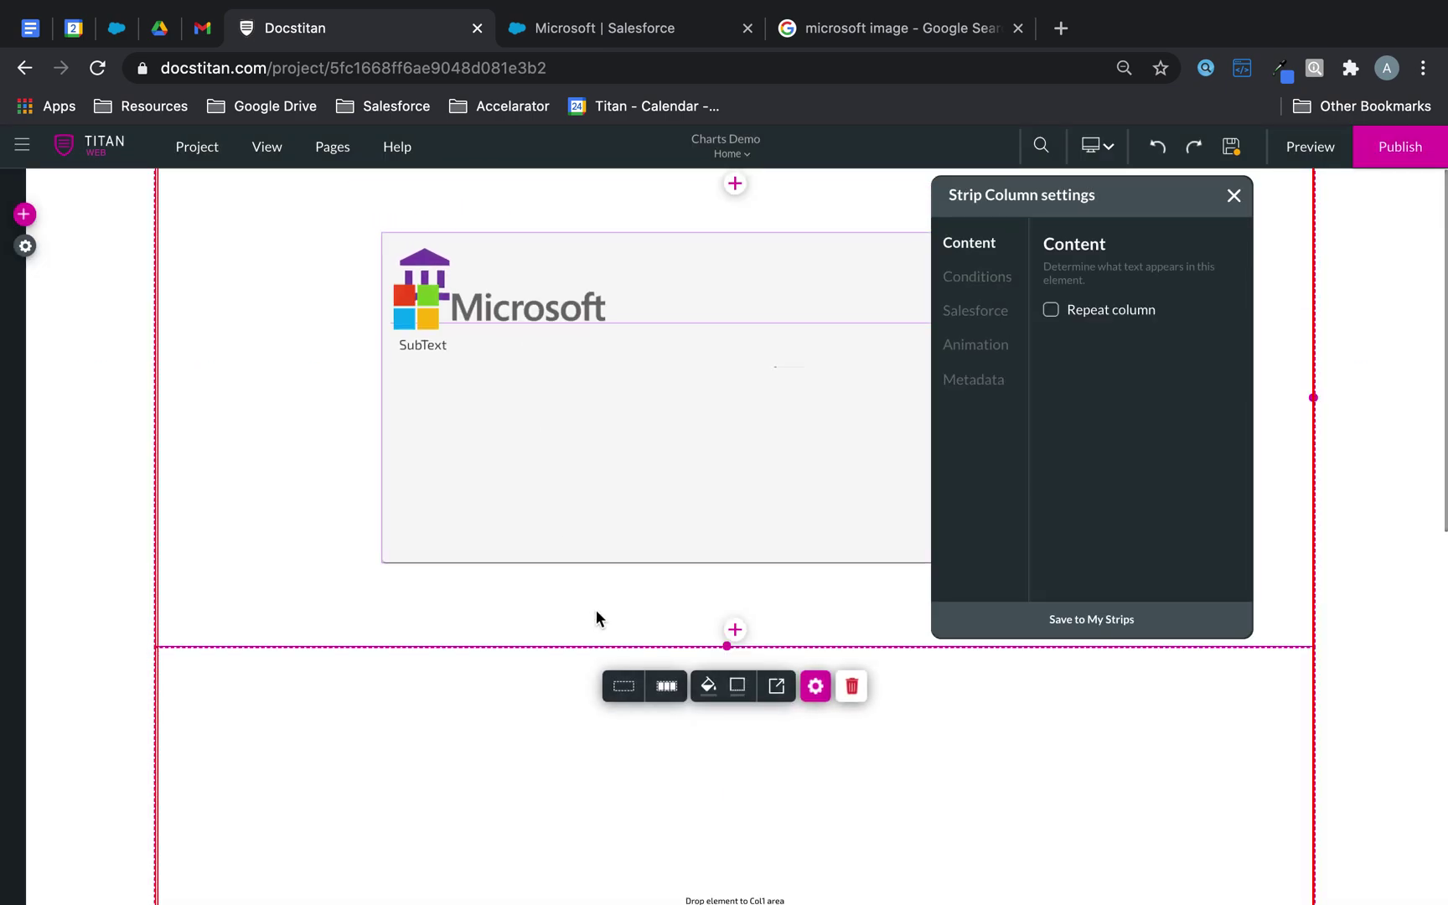
left_click(535, 303)
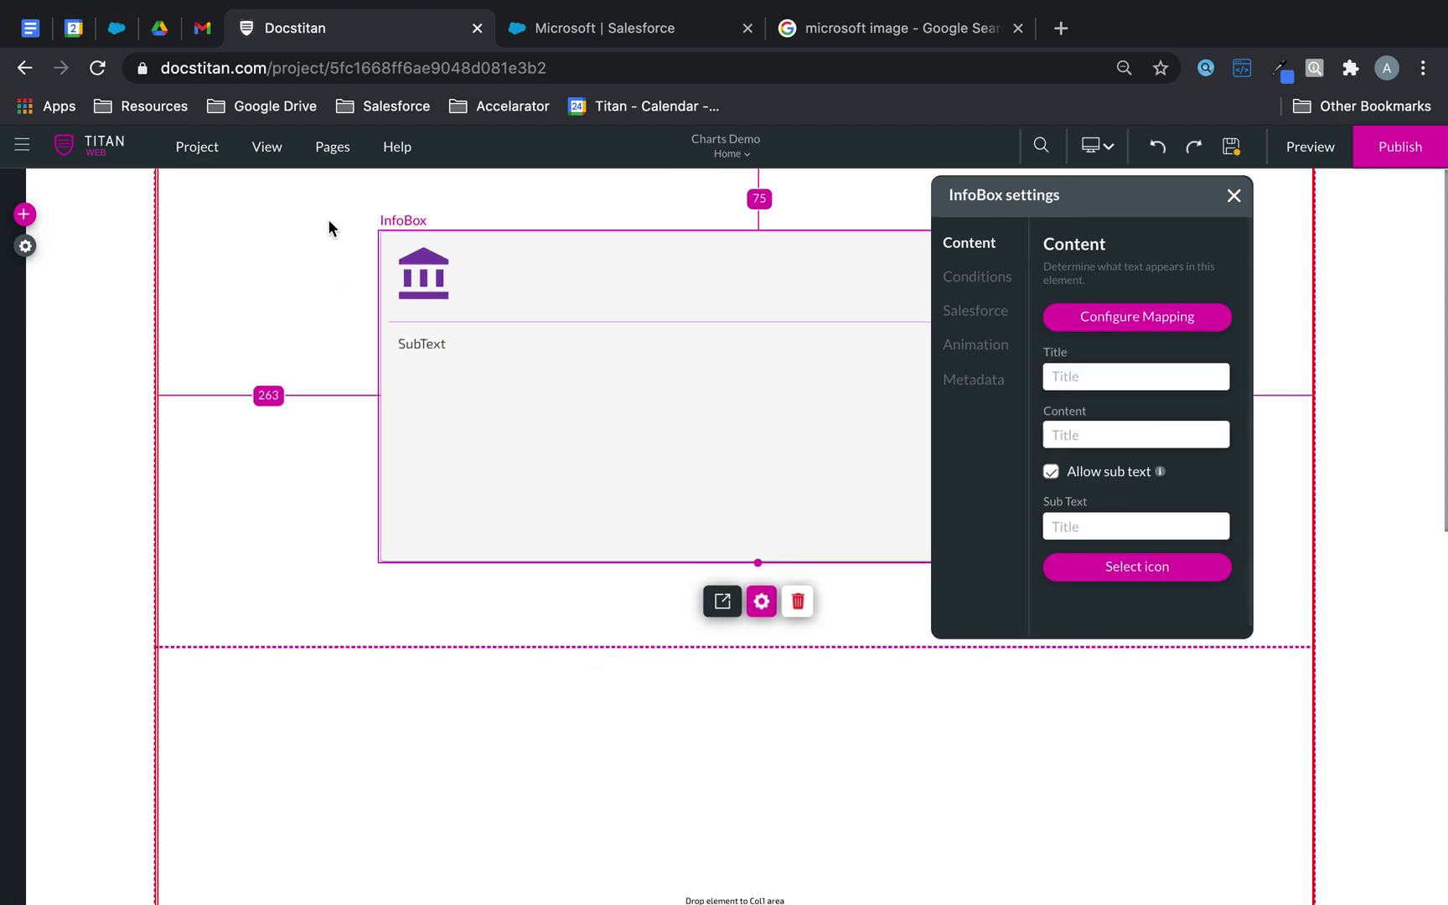
left_click(284, 150)
left_click(315, 186)
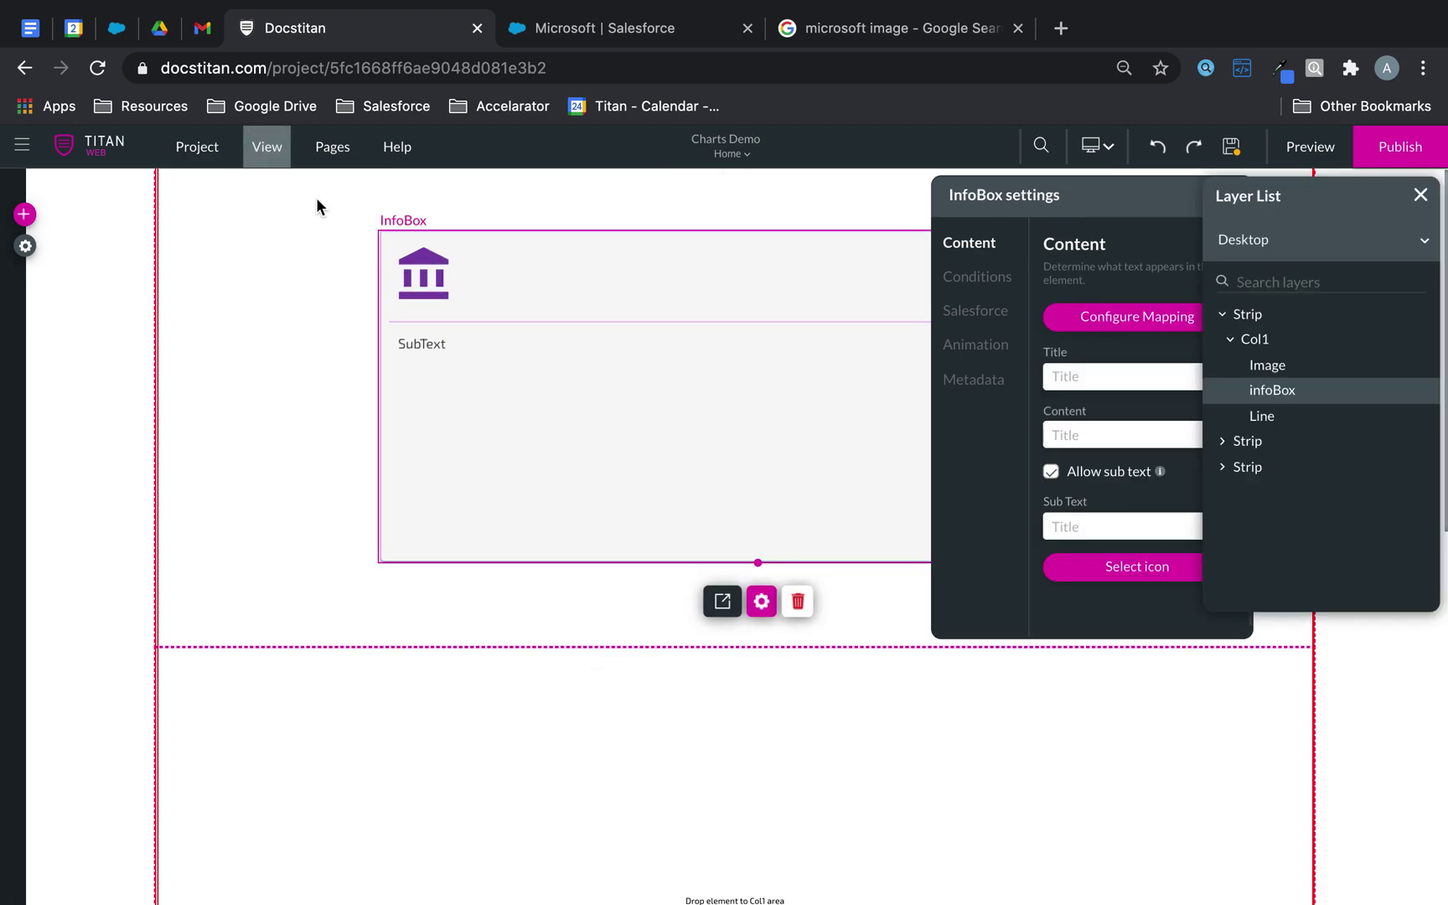
mouse_move(1294, 392)
left_mouse_down()
mouse_move(1291, 370)
mouse_move(1297, 404)
left_mouse_up()
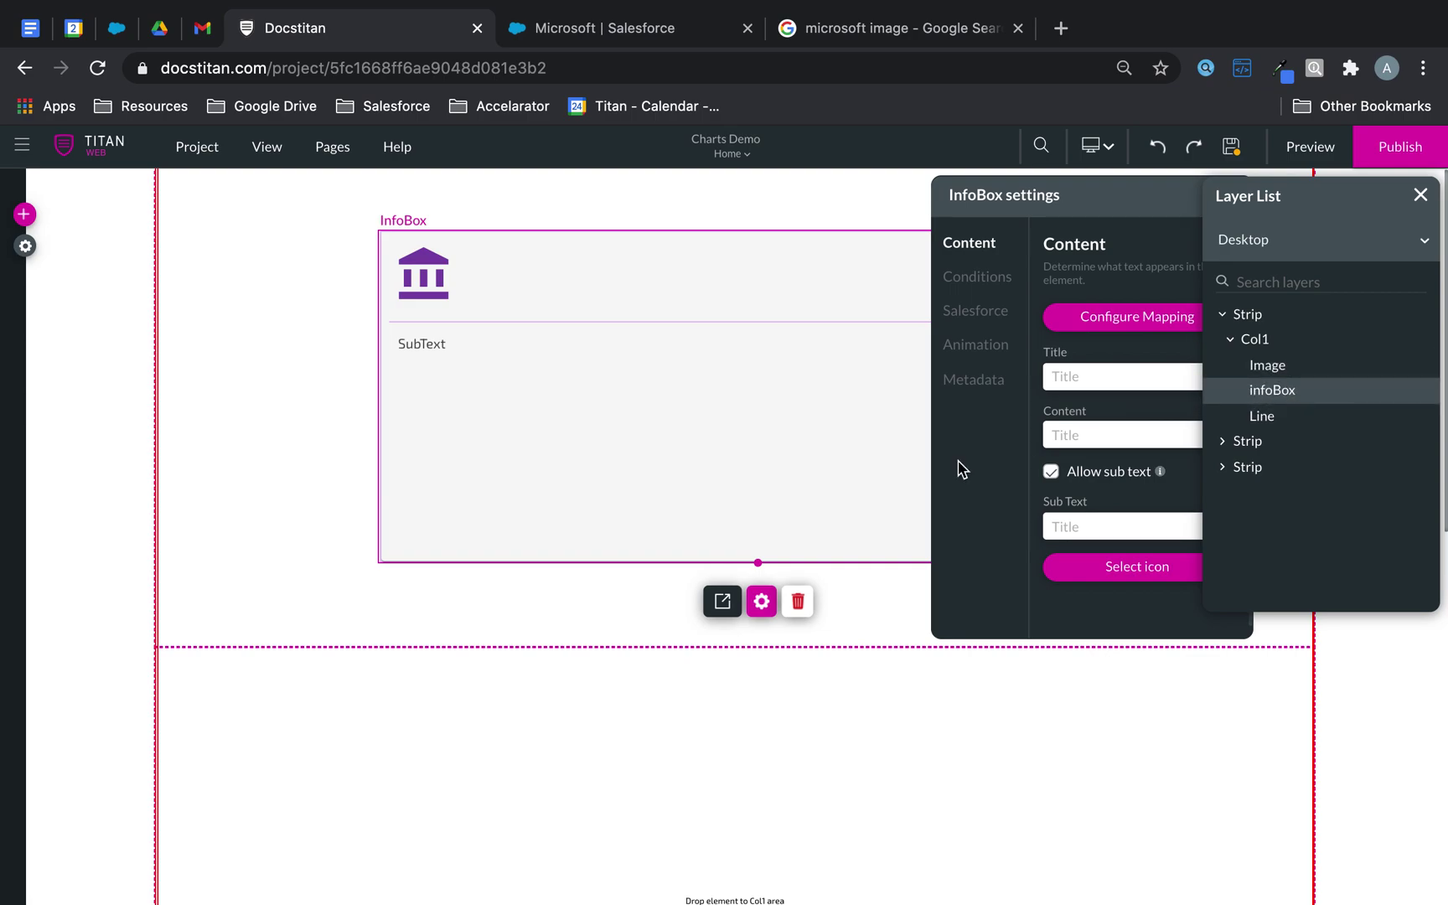
Step: Drag the Microsoft logo over the InfoBox's top-left corner and close the layer list and image settings
left_click(633, 593)
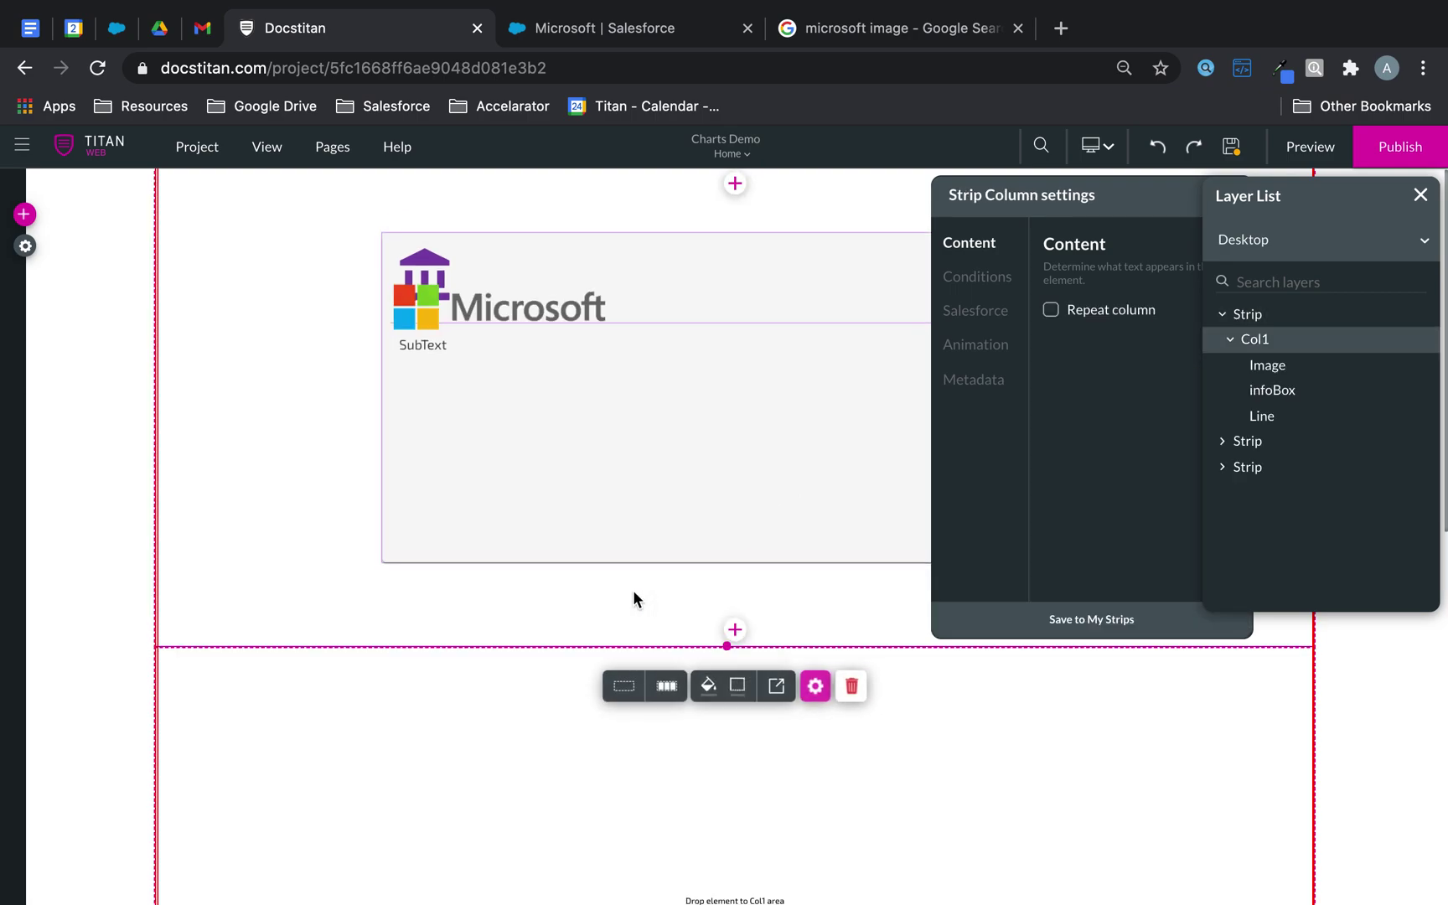
left_click(532, 309)
left_click_drag(532, 307, 521, 286)
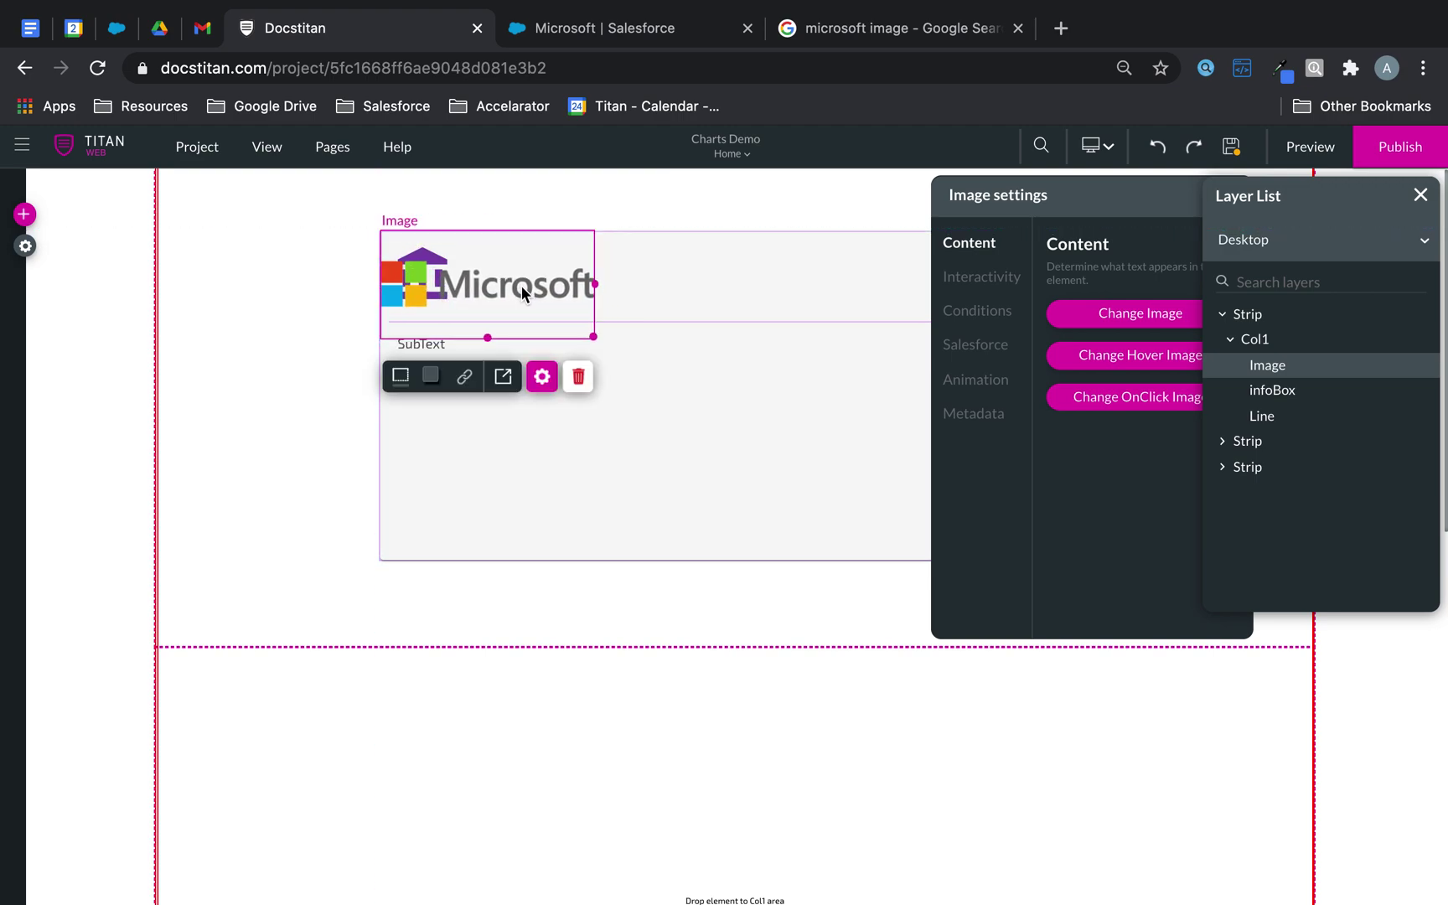
left_click(1421, 202)
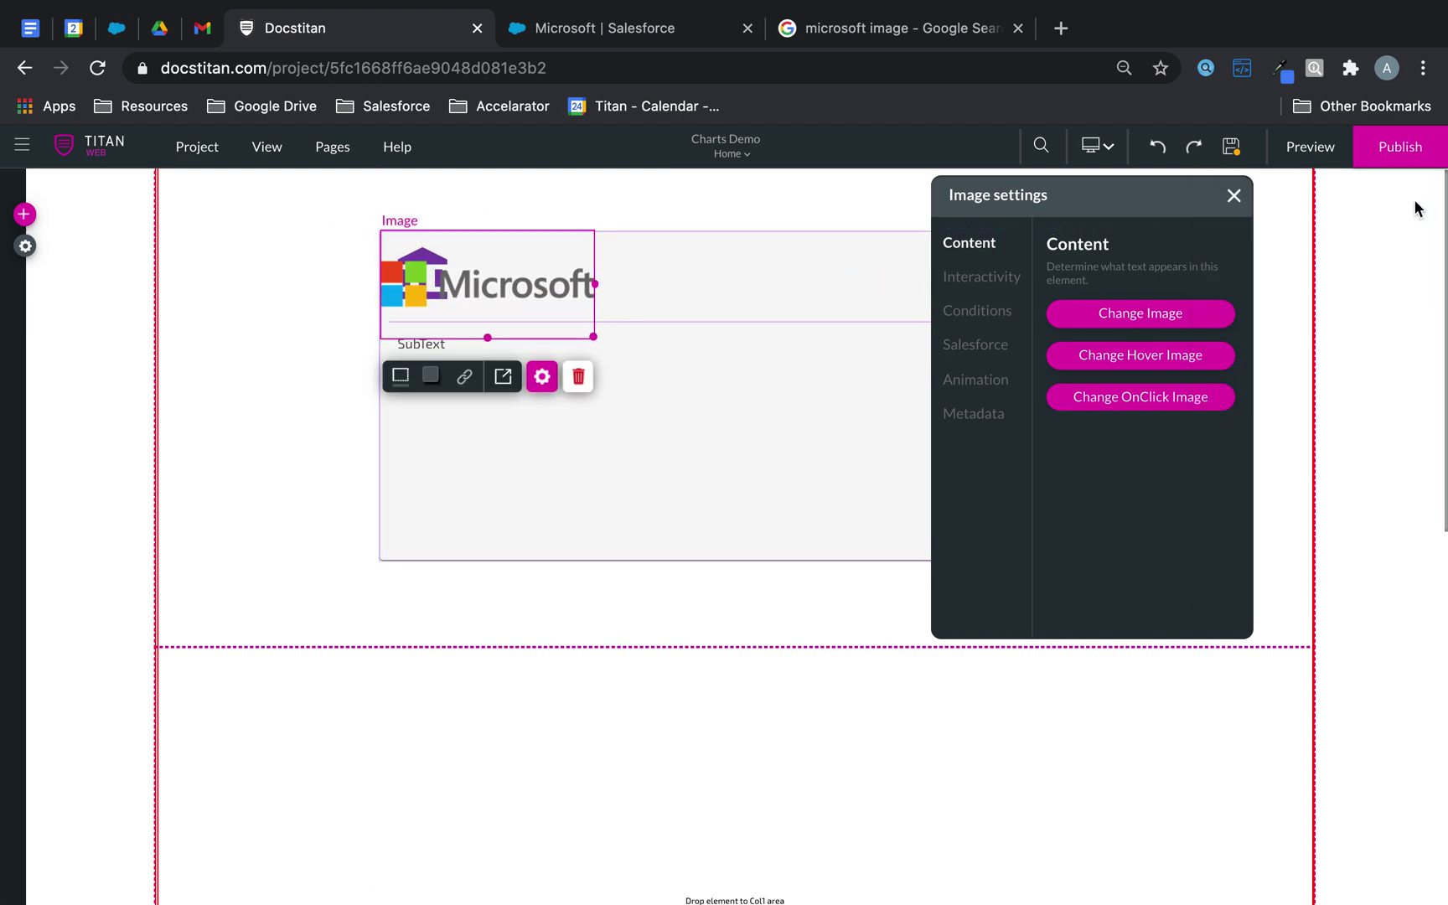
left_click(1235, 194)
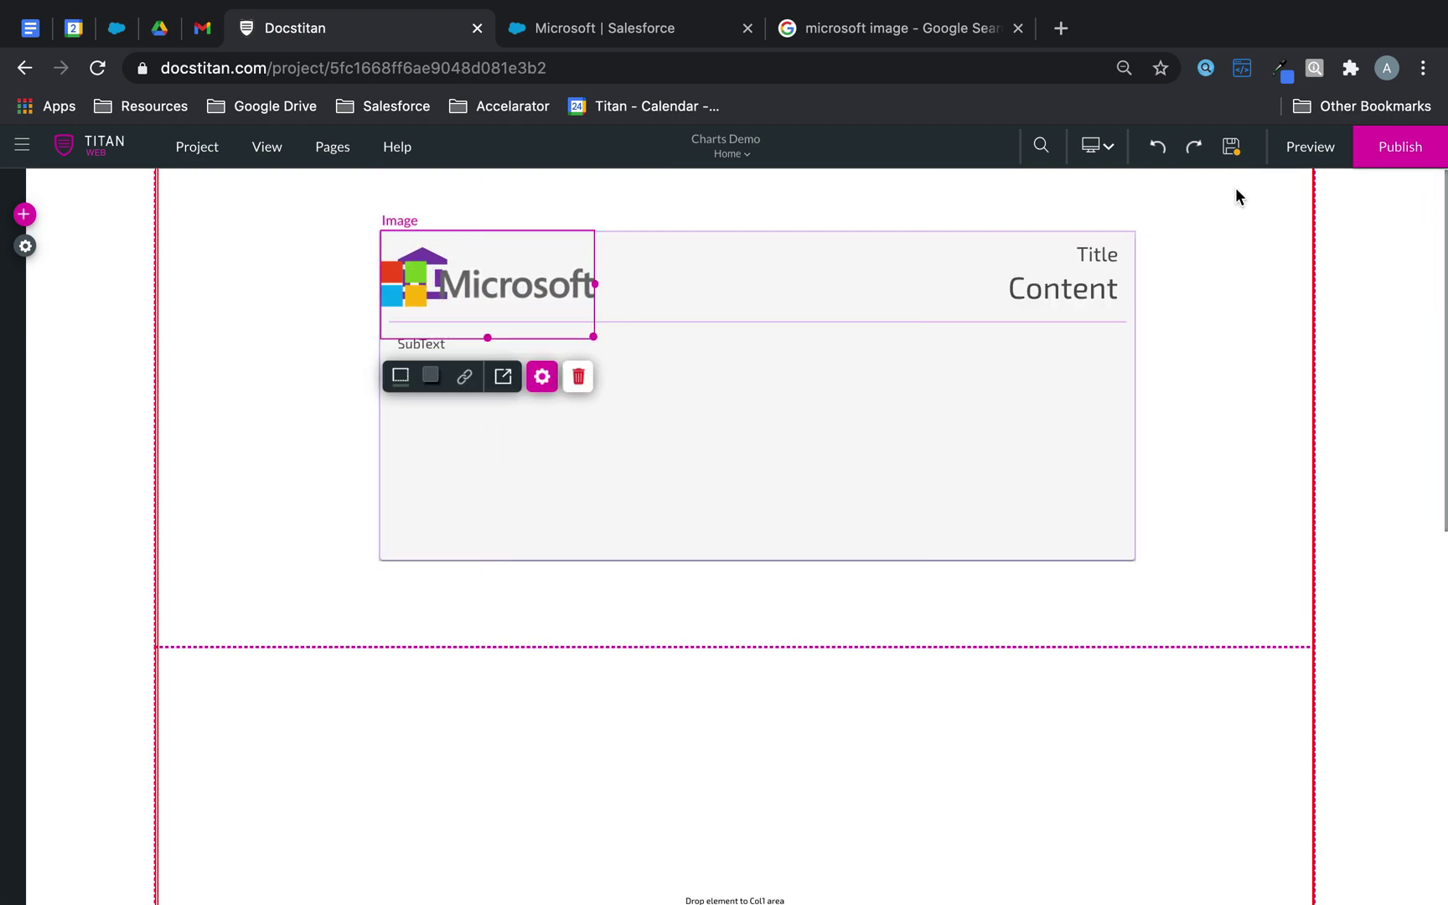
Step: Check the Microsoft opportunity and live preview, then open the logo image's settings in the editor
left_click(653, 38)
left_click(394, 38)
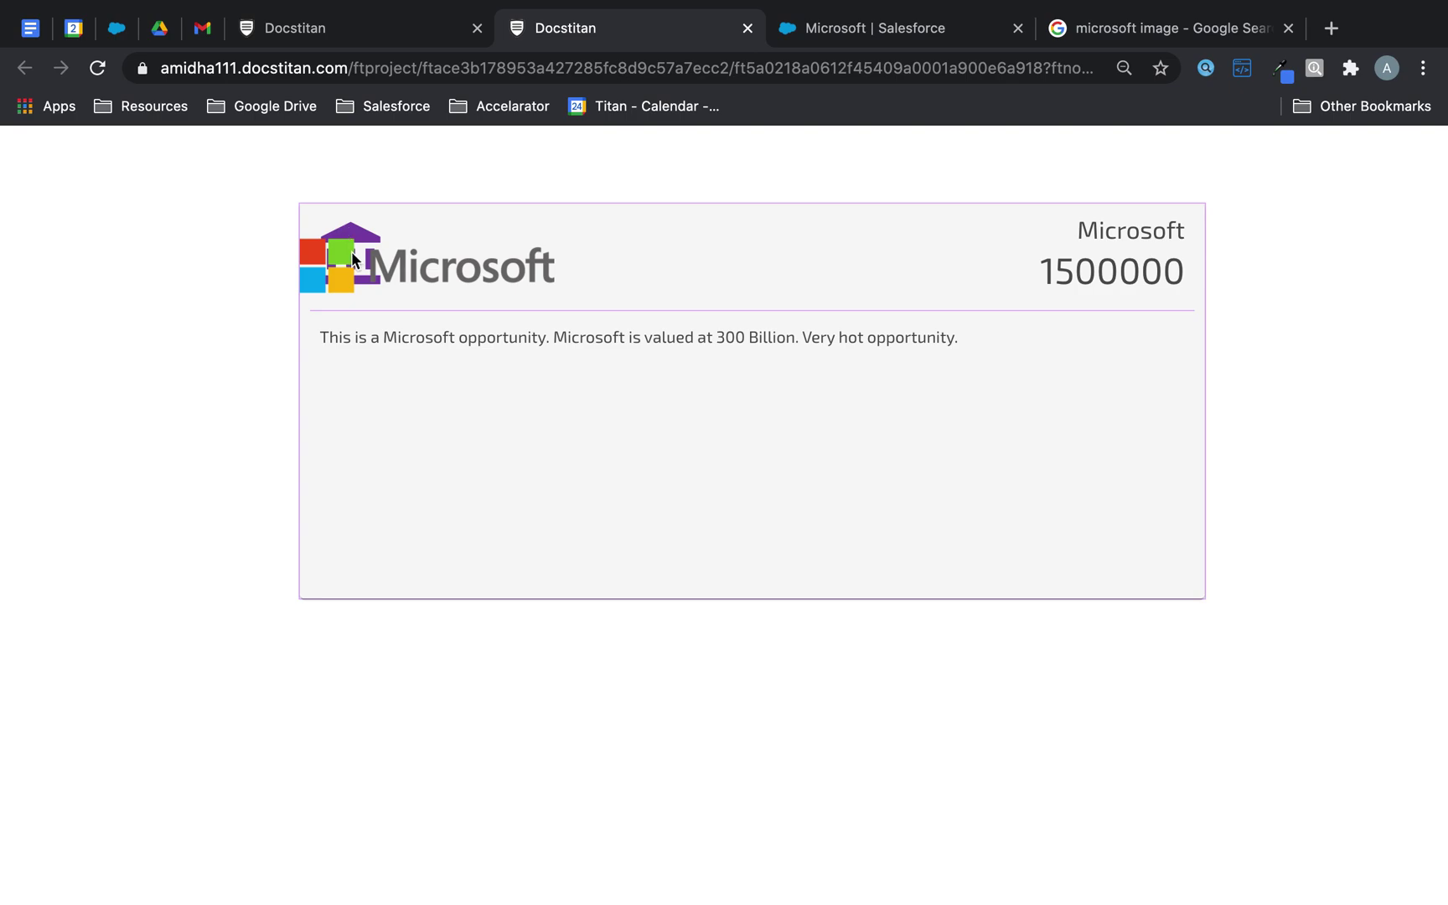
left_click(365, 26)
left_click(542, 378)
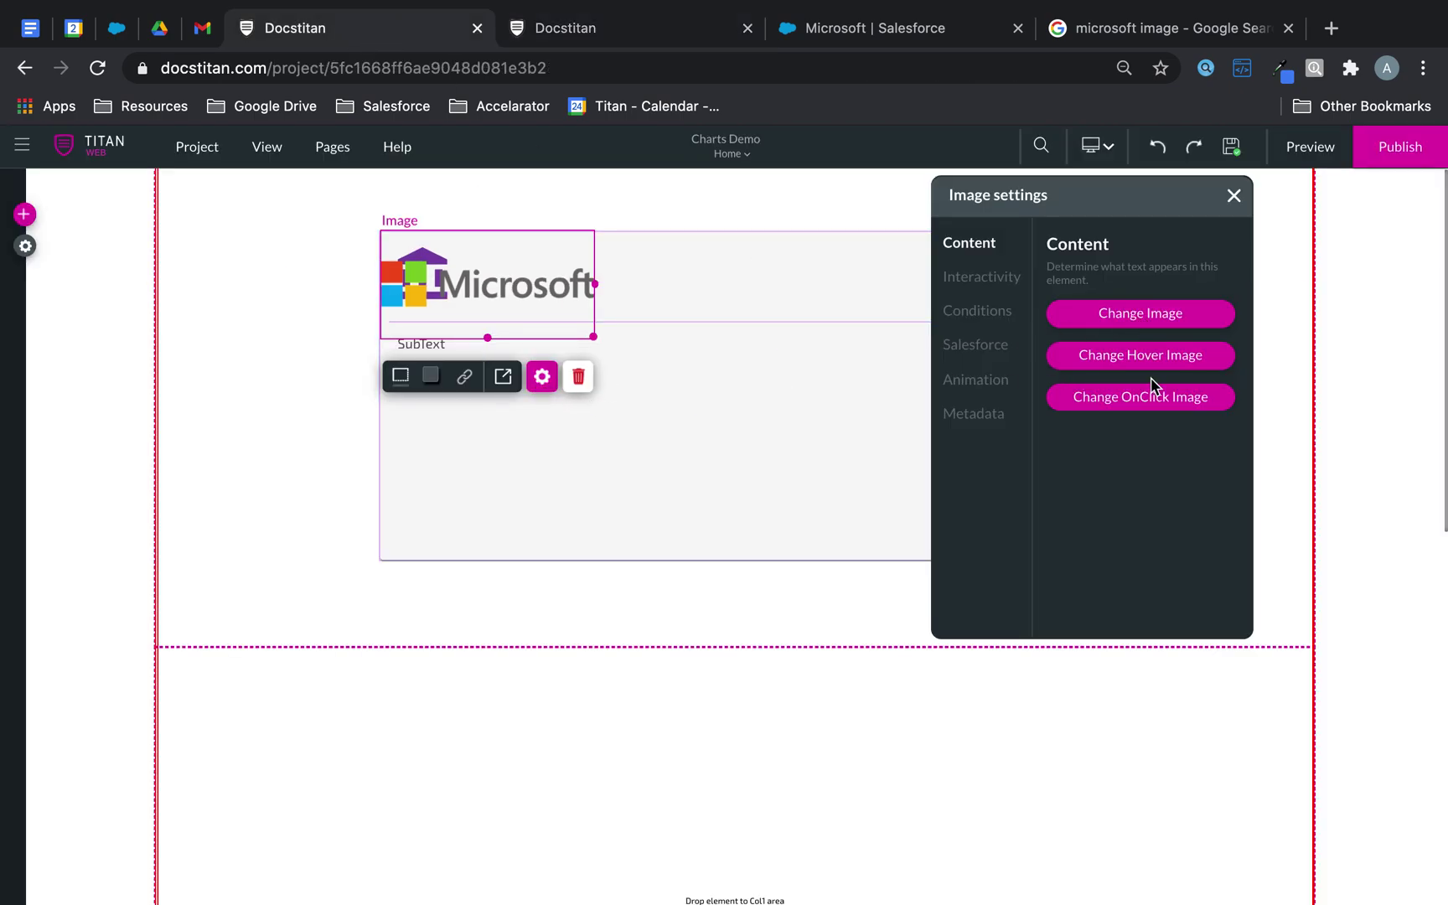
left_click(1158, 317)
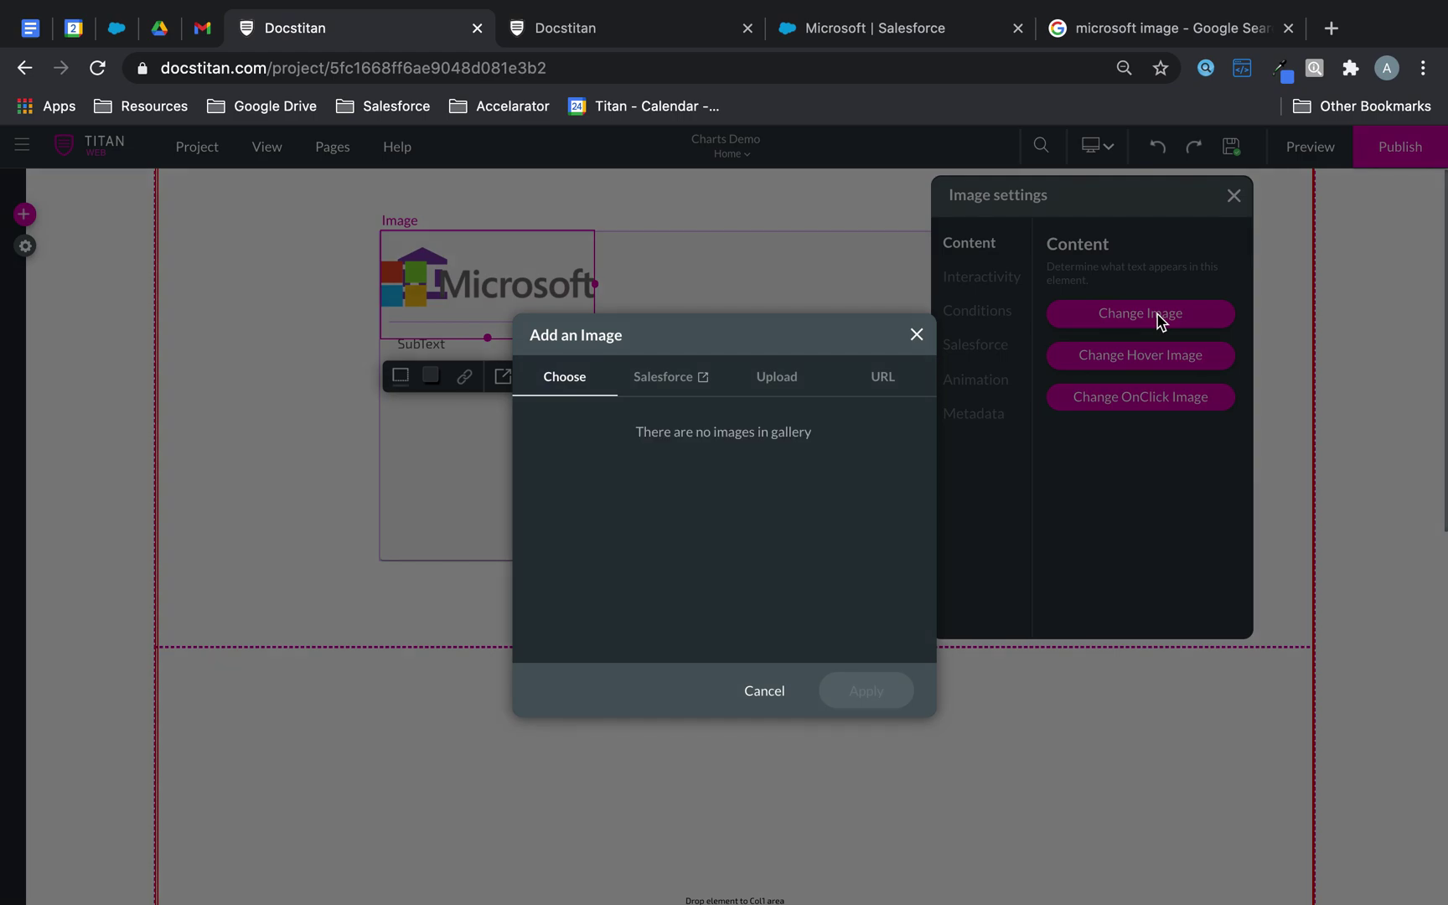
left_click(916, 335)
left_click(989, 348)
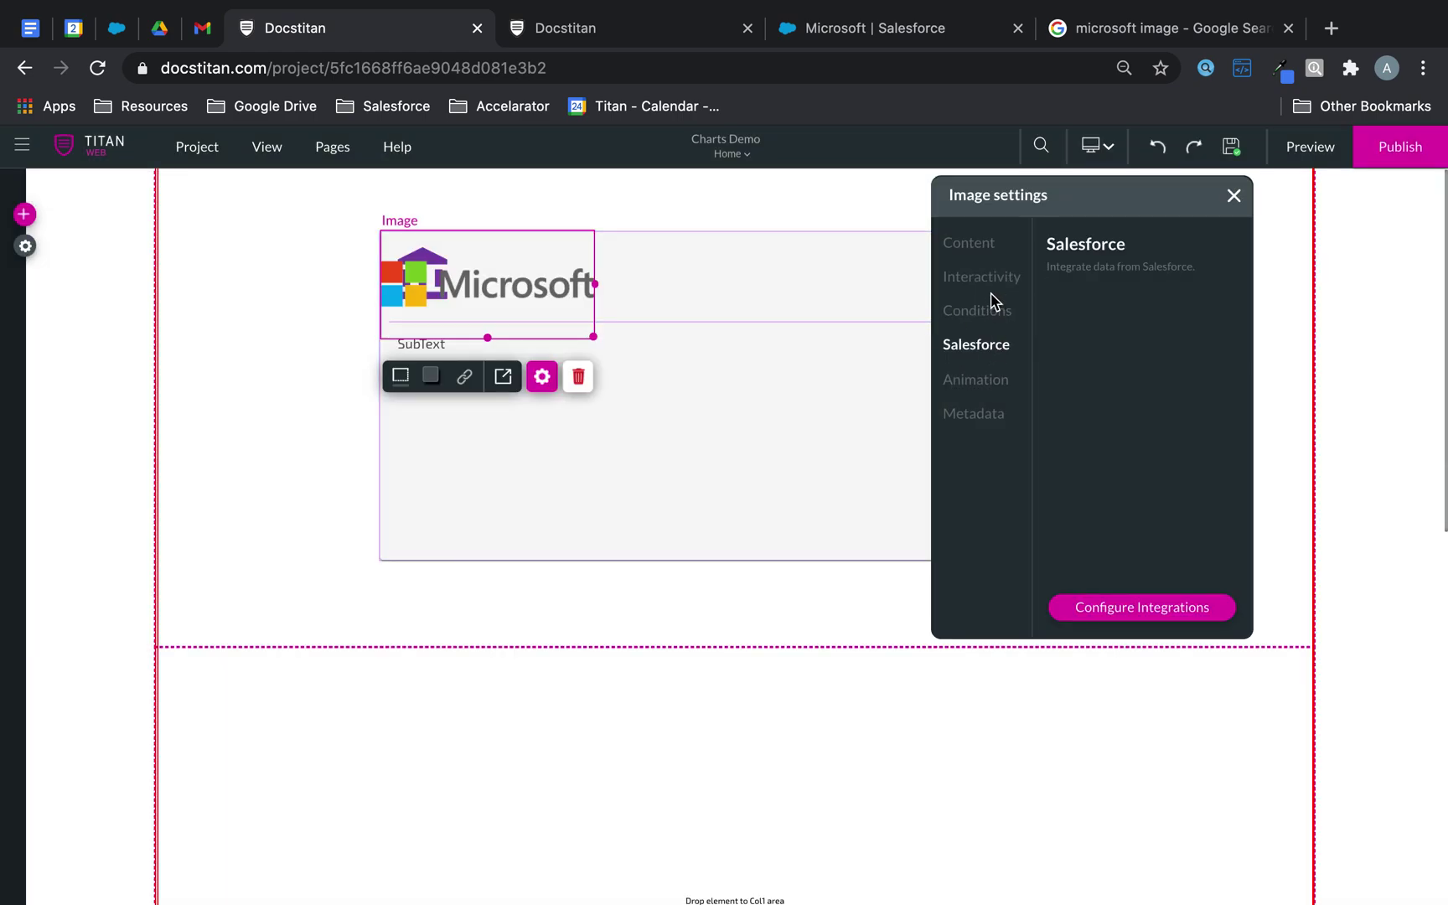
left_click(992, 281)
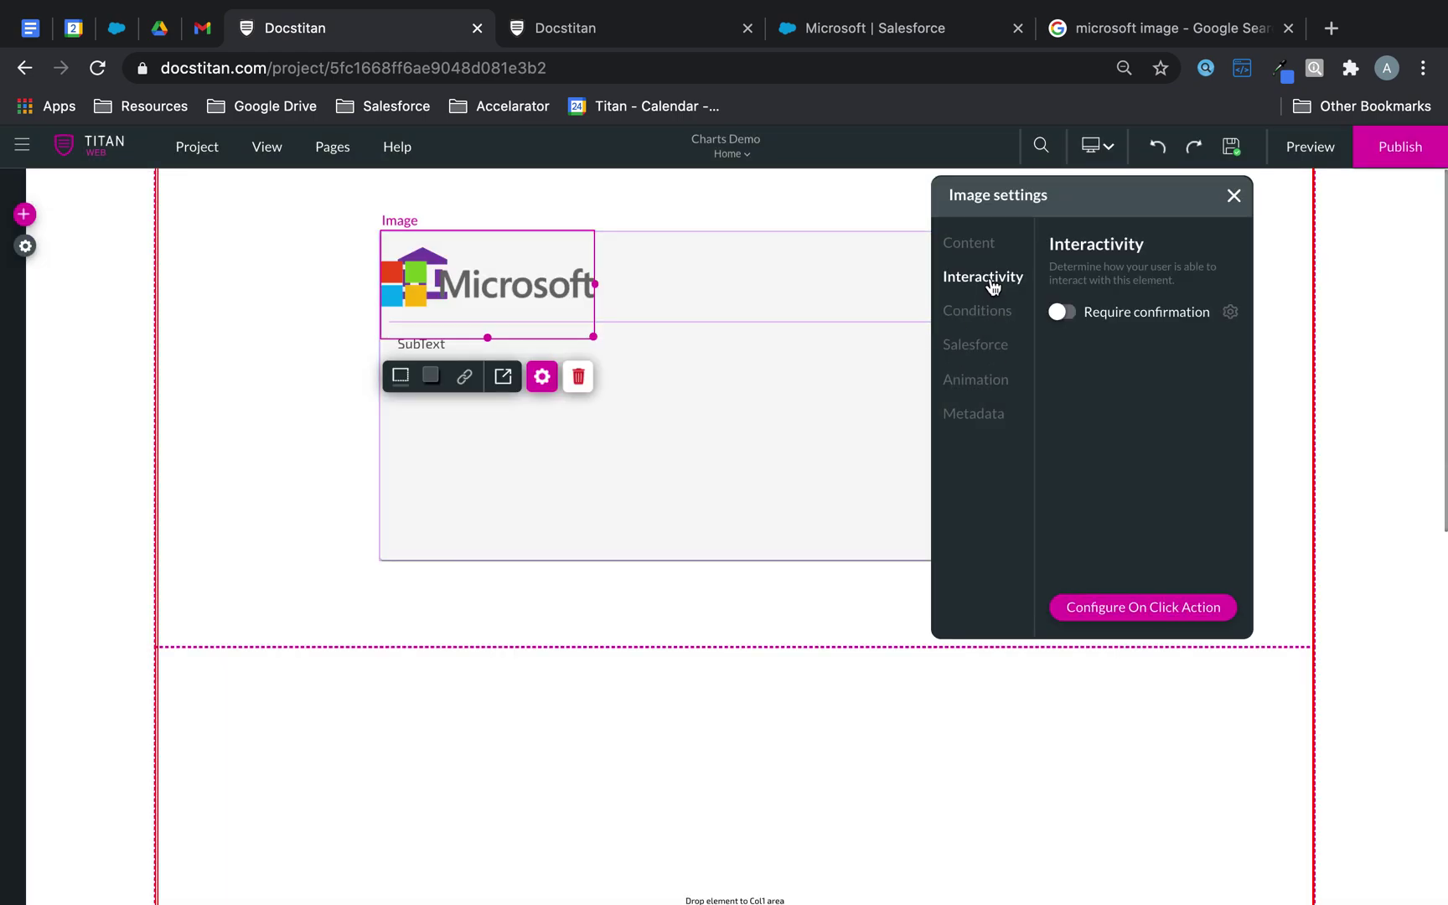
left_click(989, 387)
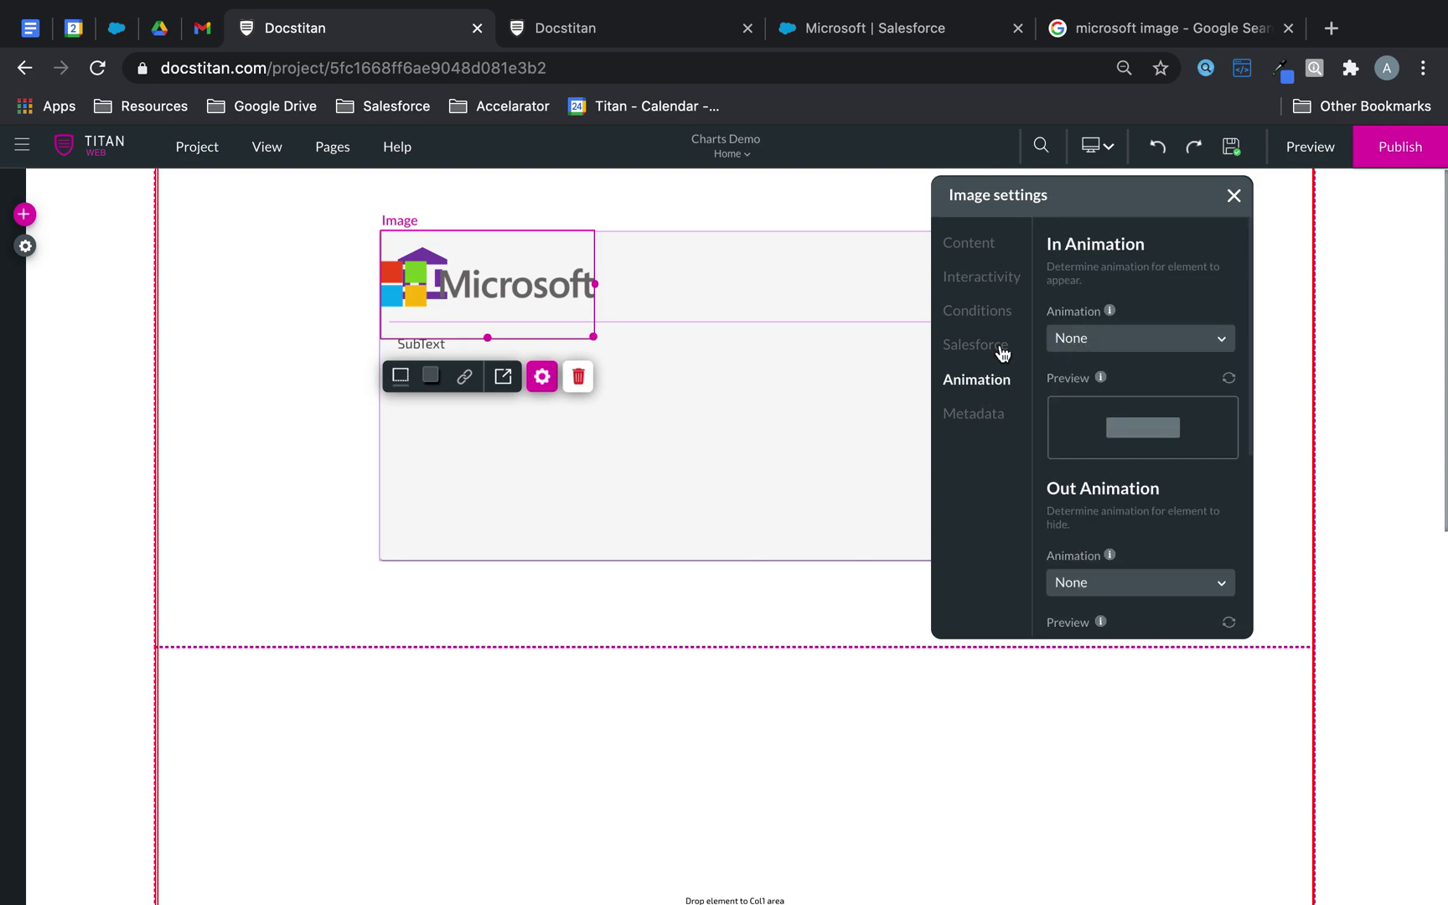
left_click(987, 347)
left_click(986, 319)
left_click(989, 282)
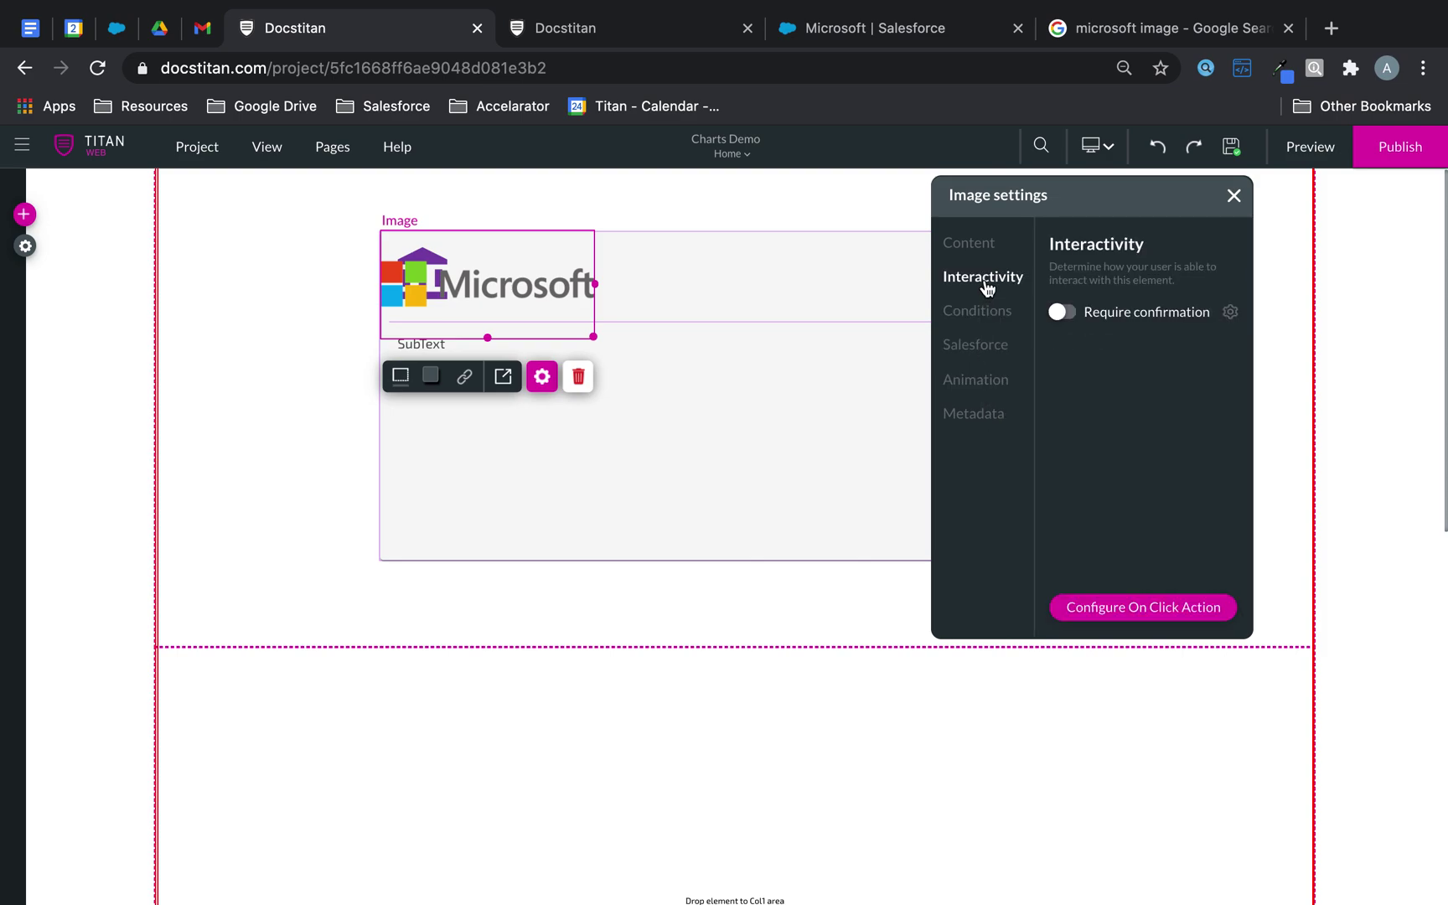
Step: Select the InfoBox and review its icon and sub text options, leaving both unchanged
left_click(724, 407)
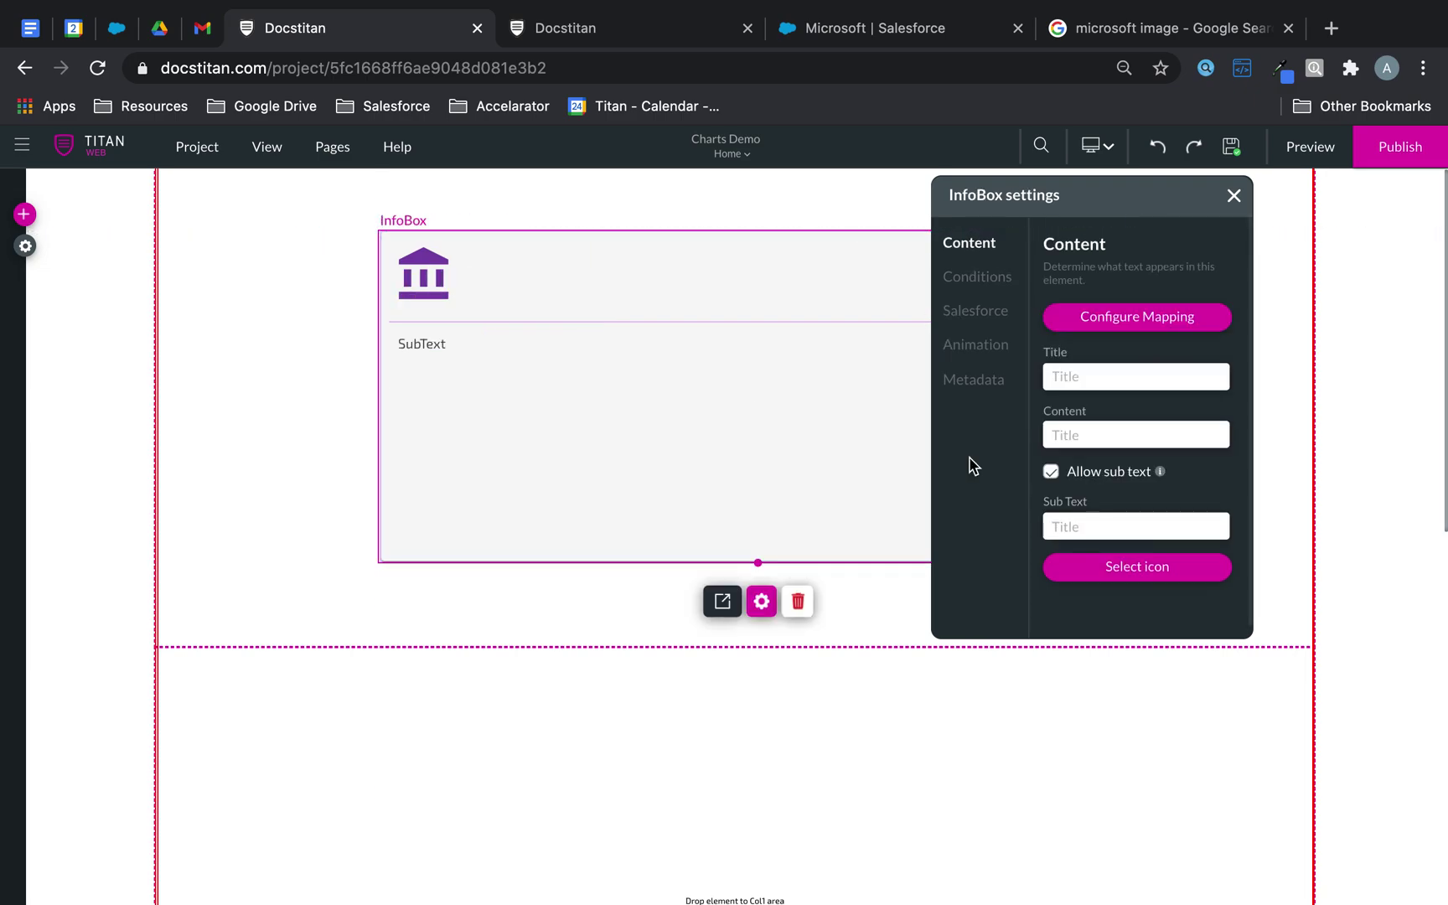
left_click(1152, 570)
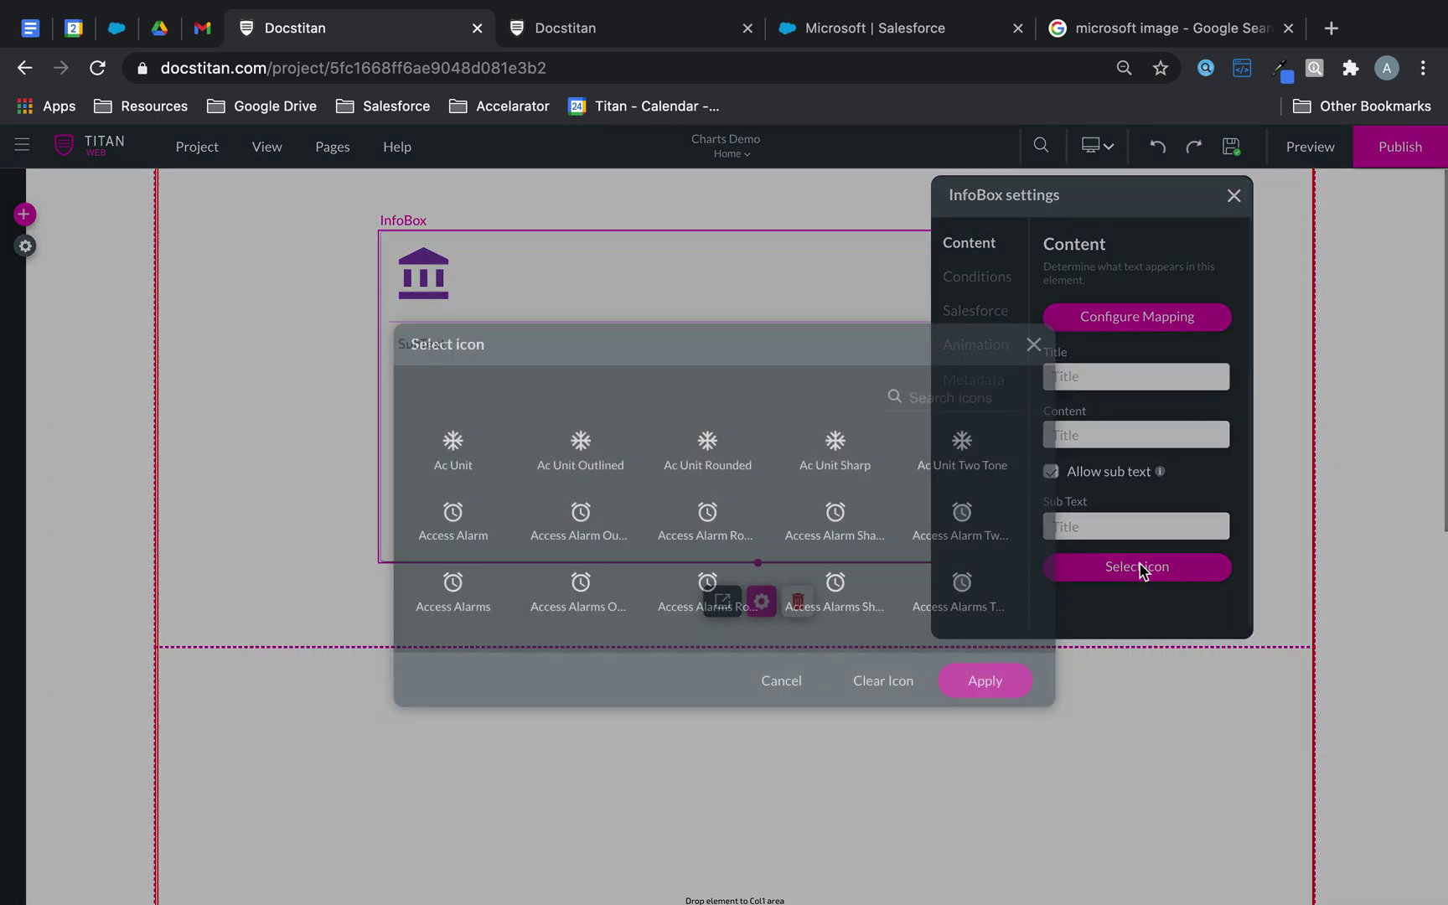
left_click(1034, 344)
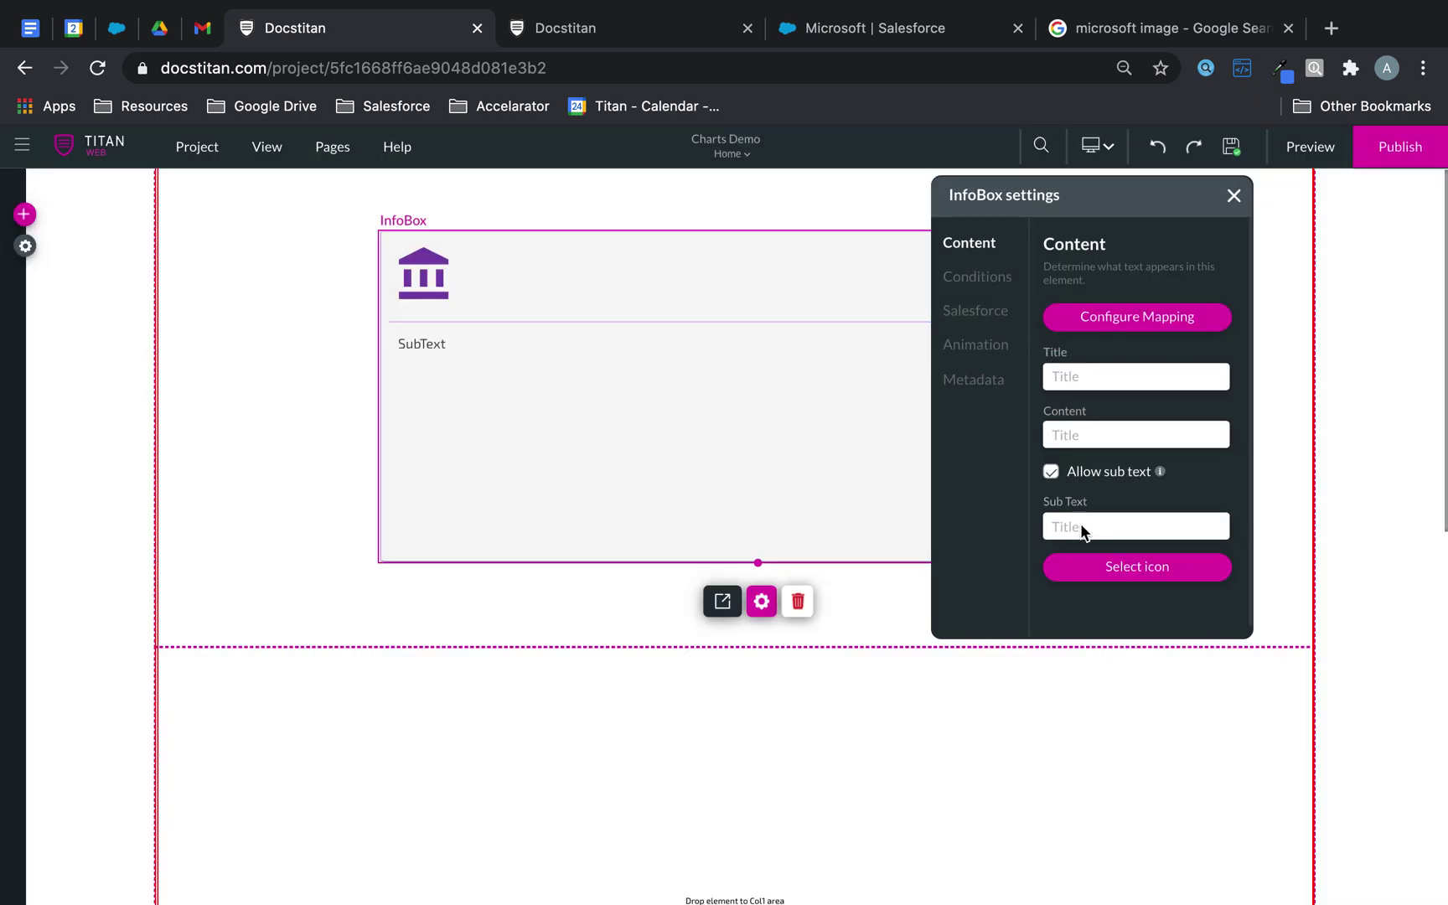
left_click(1051, 473)
left_click(1050, 474)
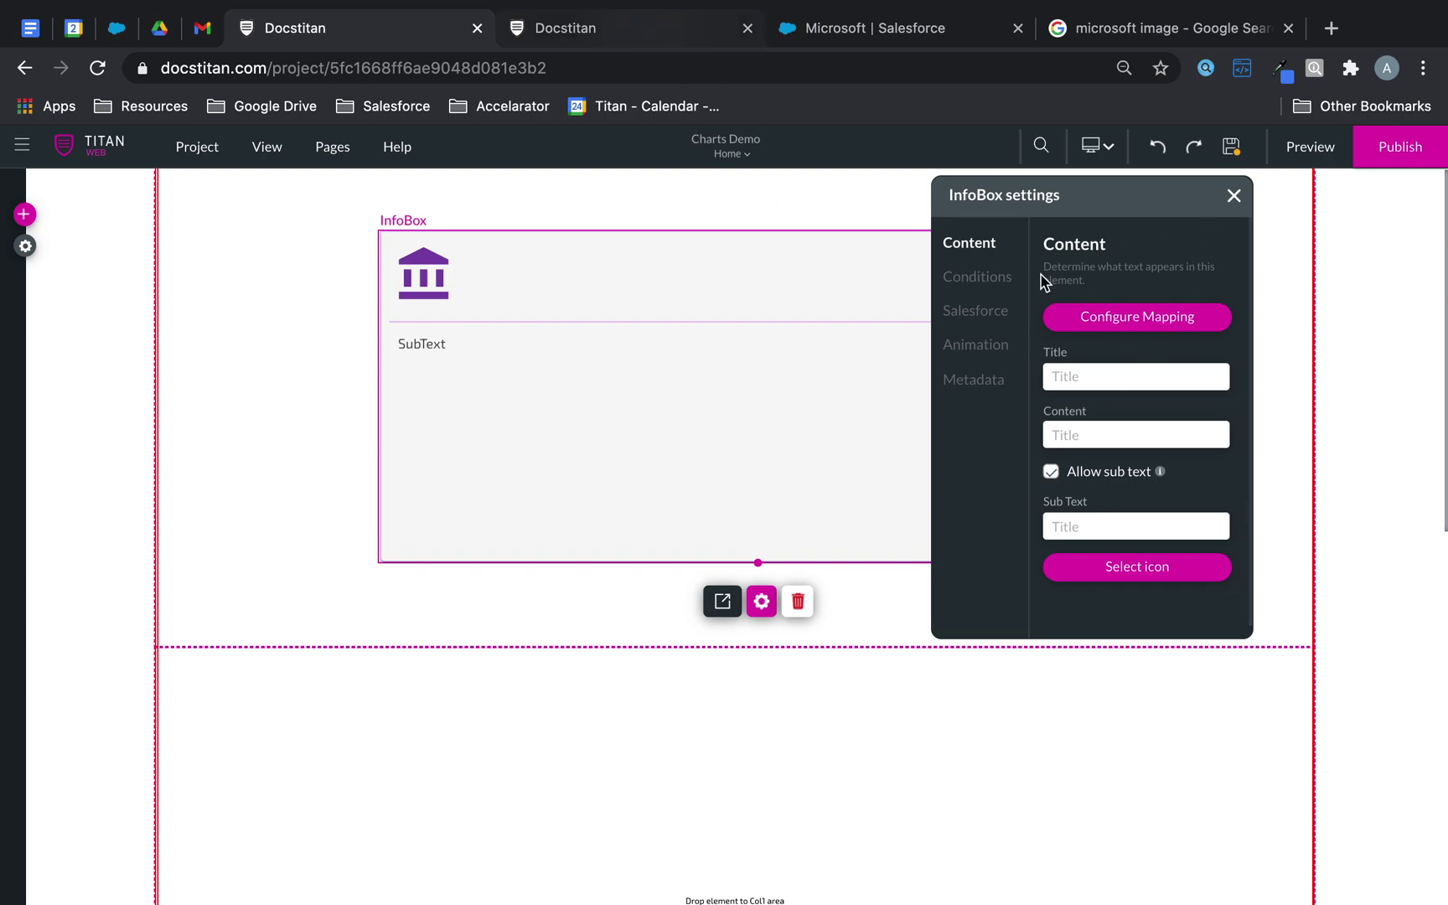
Step: Map the opportunity's Deleted field to the InfoBox icon, apply the mapping, and reload the preview
left_click(1172, 318)
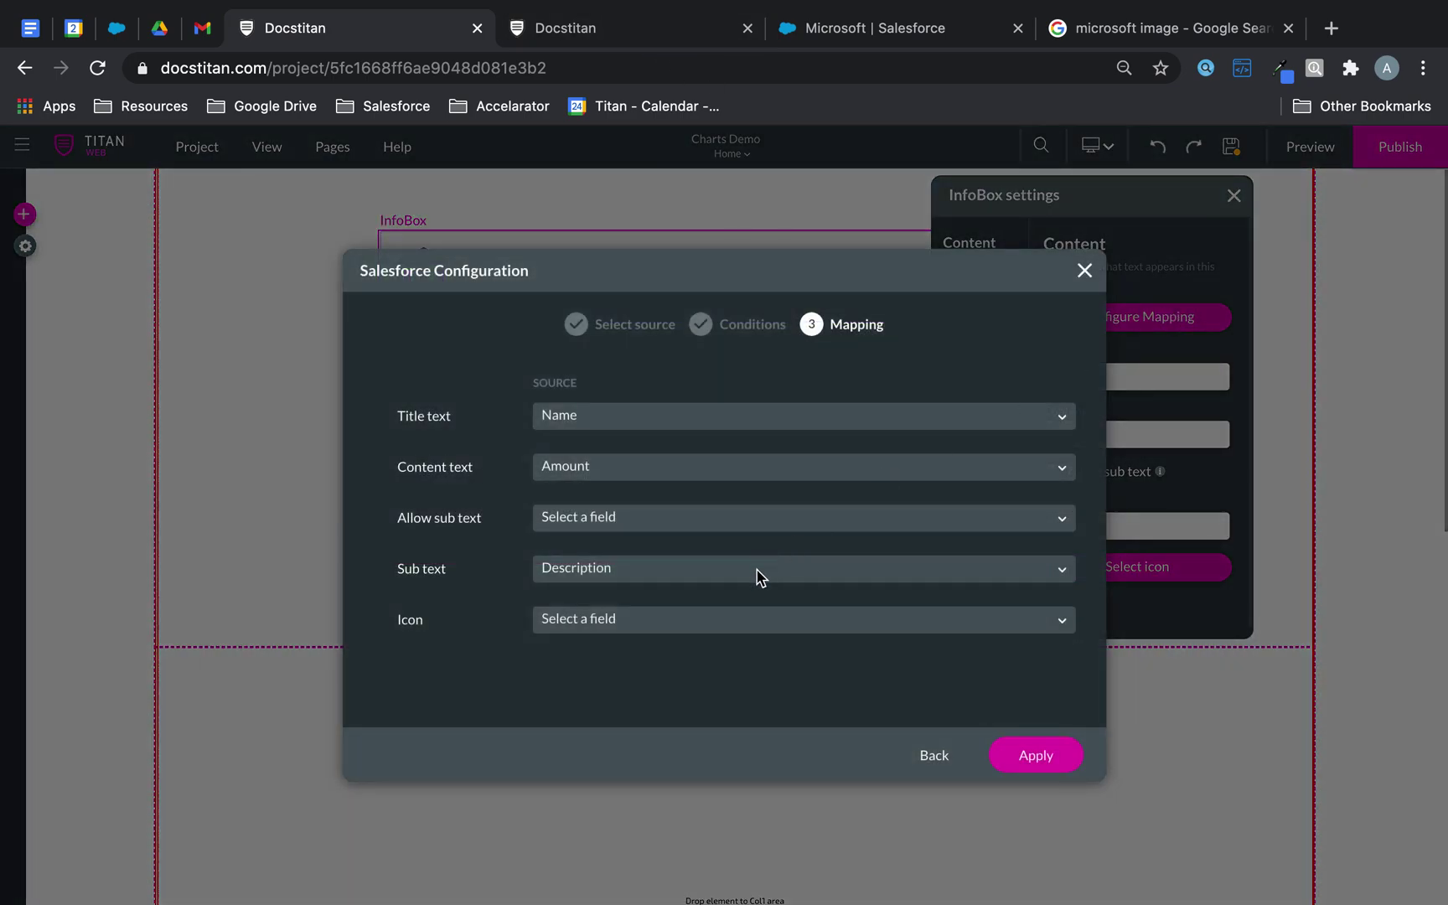
left_click(713, 620)
left_click(631, 698)
left_click(1039, 756)
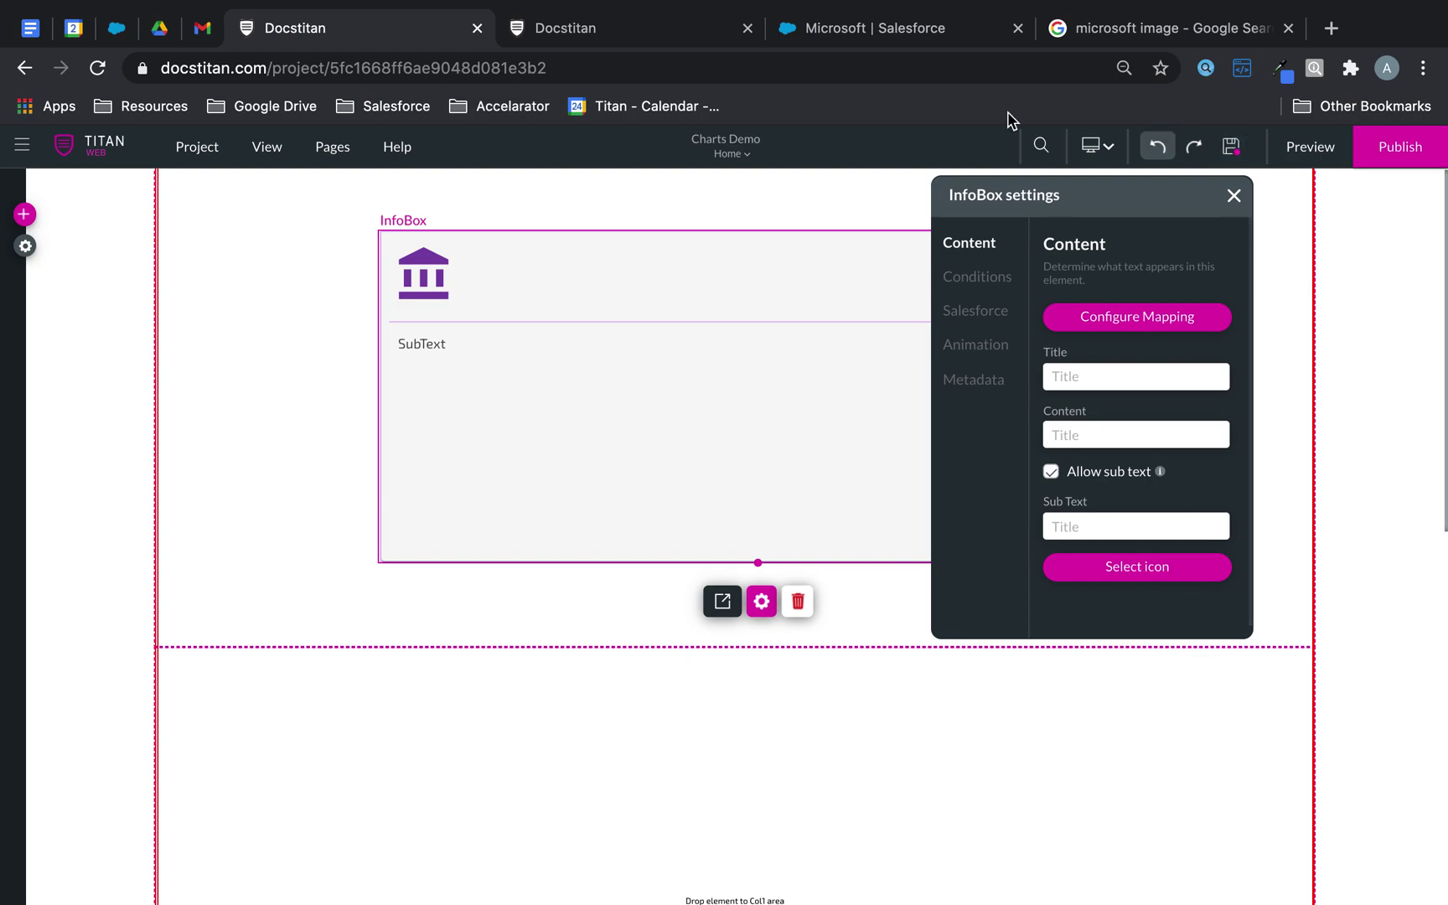
left_click(638, 25)
left_click(98, 68)
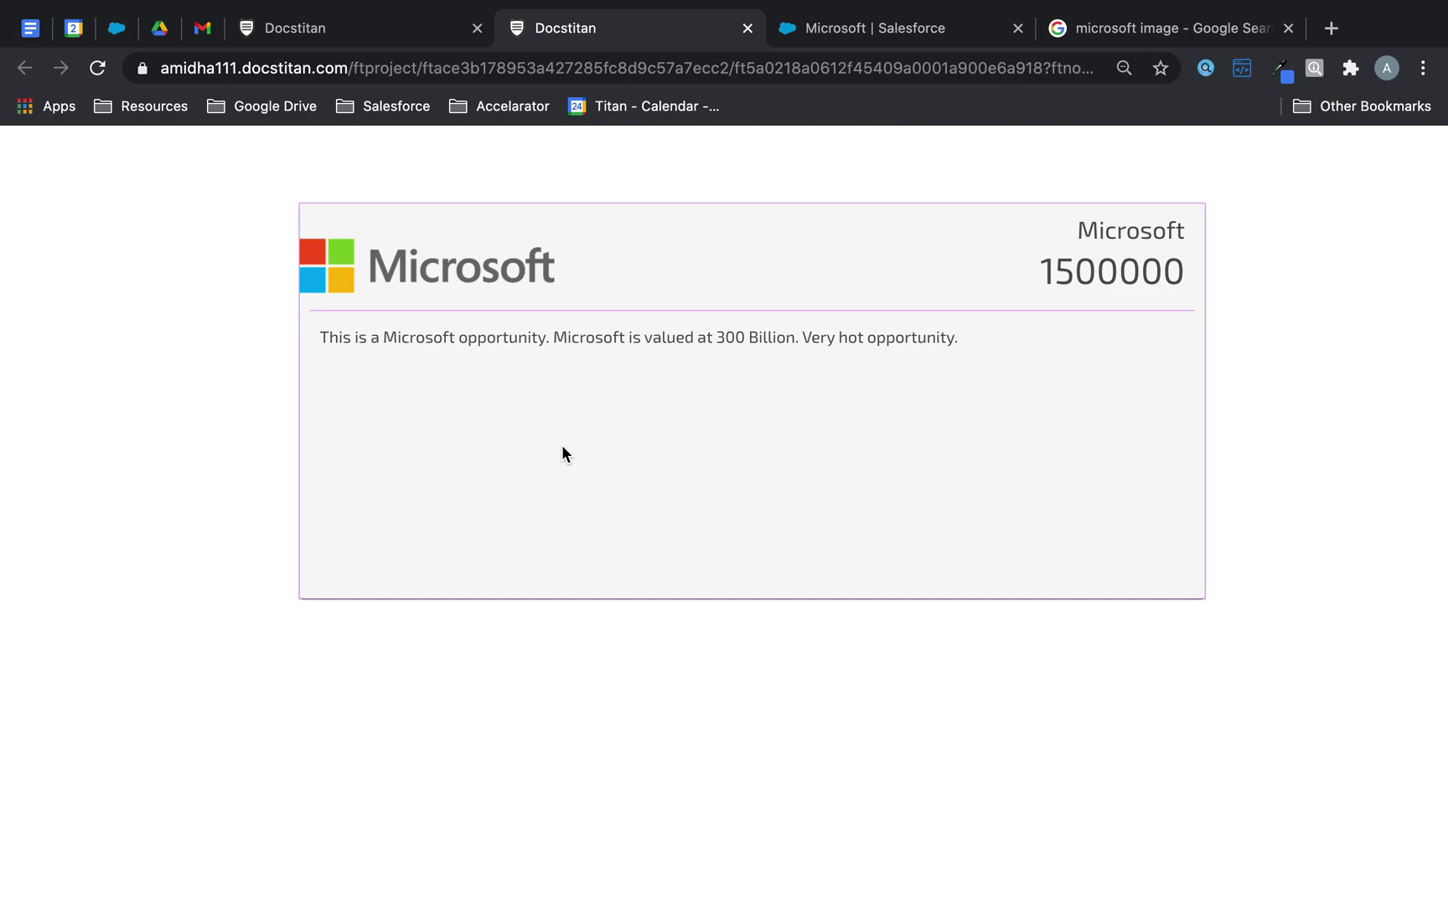
Step: Go back from the live preview to the InfoBox editor
left_click(375, 28)
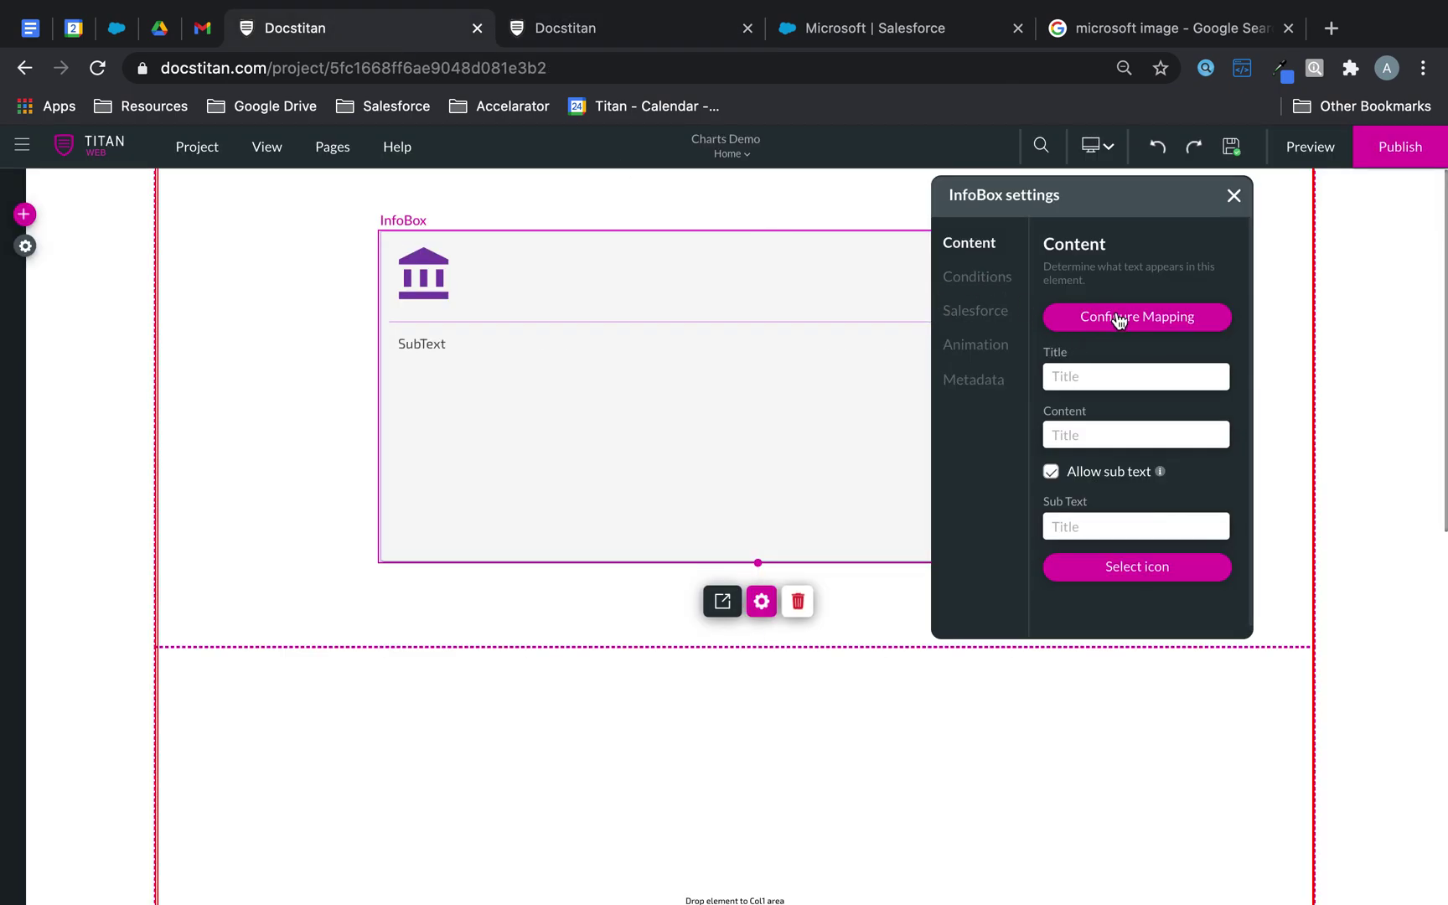
Step: Open the InfoBox's Conditions setup, browse its fields and rule actions, then close without saving
left_click(1123, 369)
left_click(960, 279)
left_click(1150, 612)
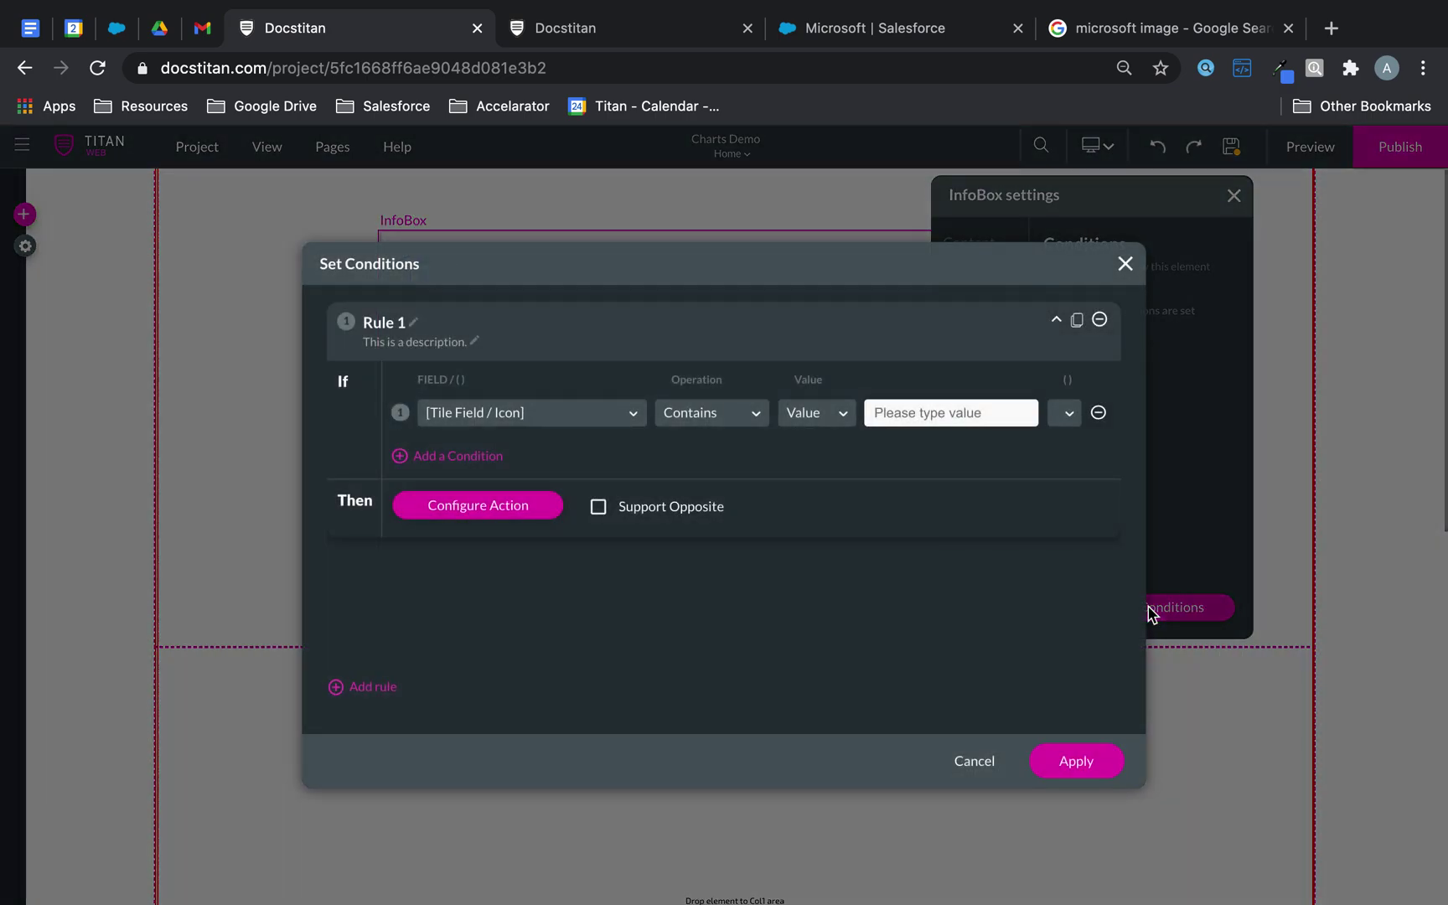
left_click(601, 402)
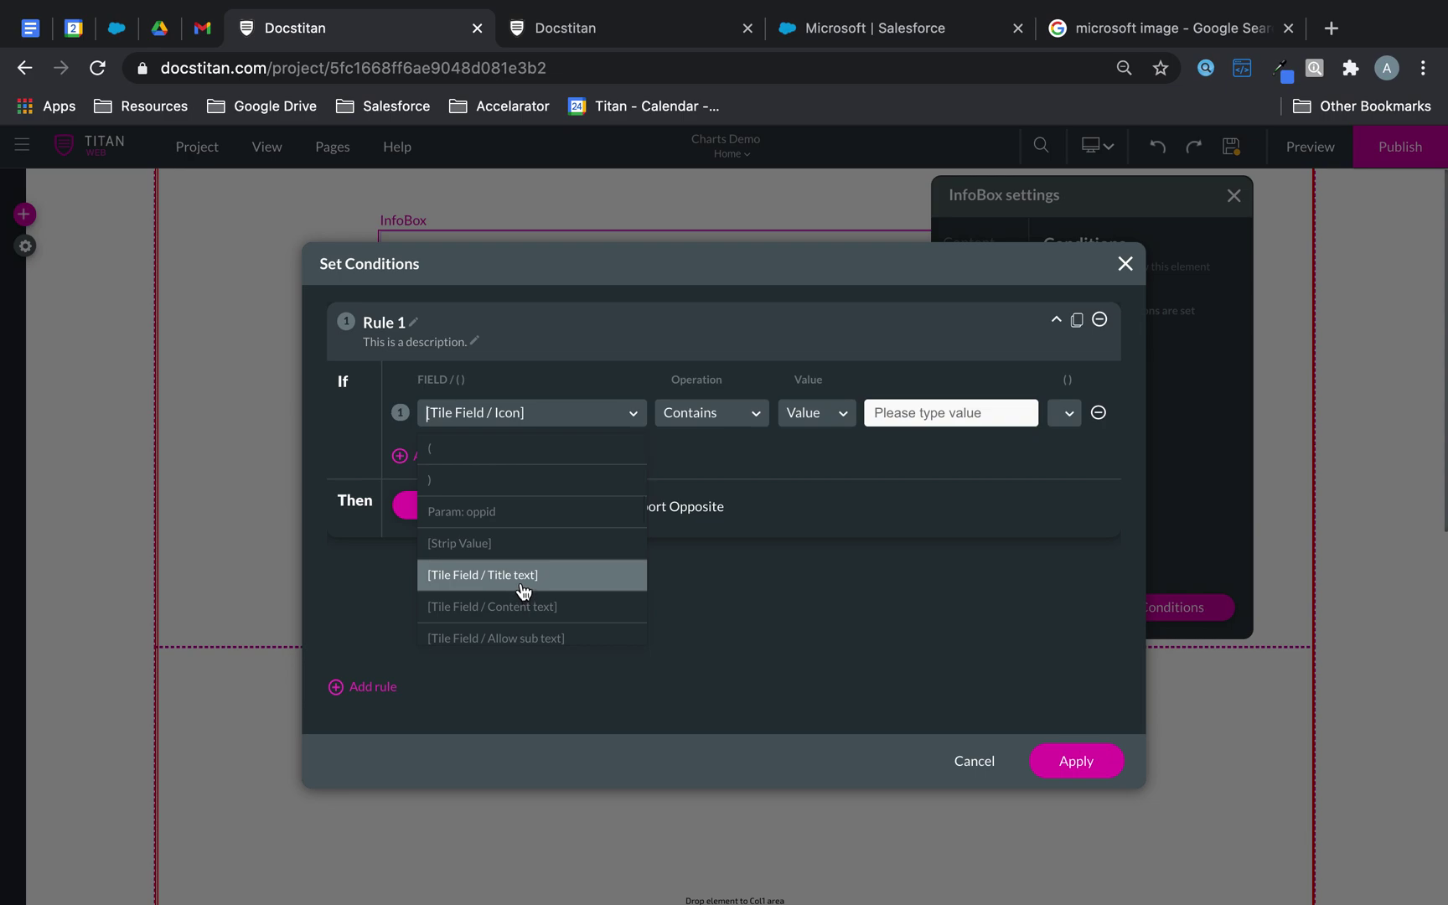
scroll(524, 590, "down", 5)
left_click(972, 412)
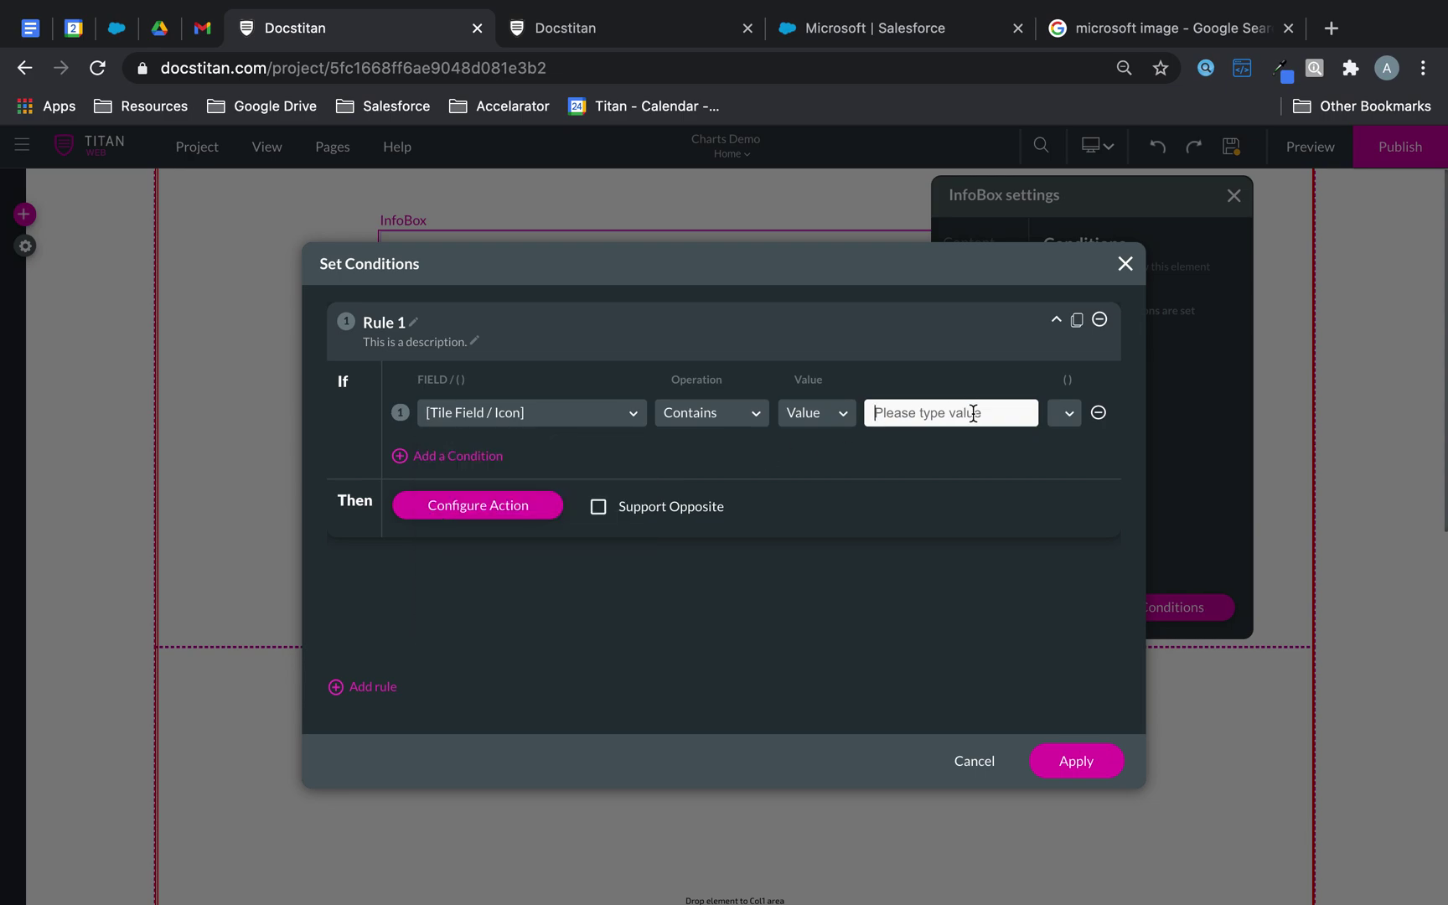
left_click(545, 504)
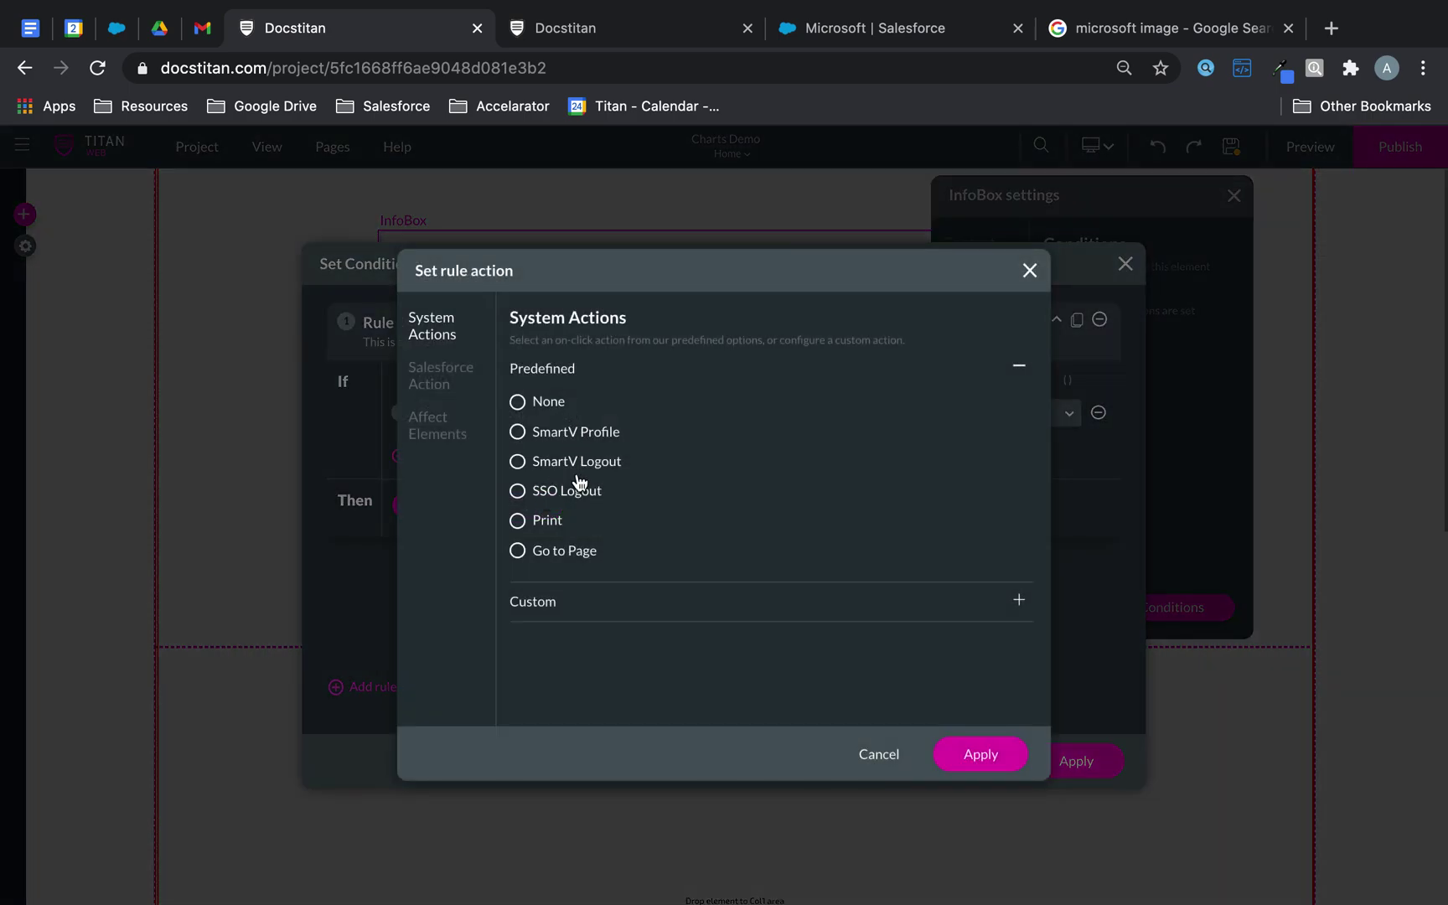
left_click(547, 612)
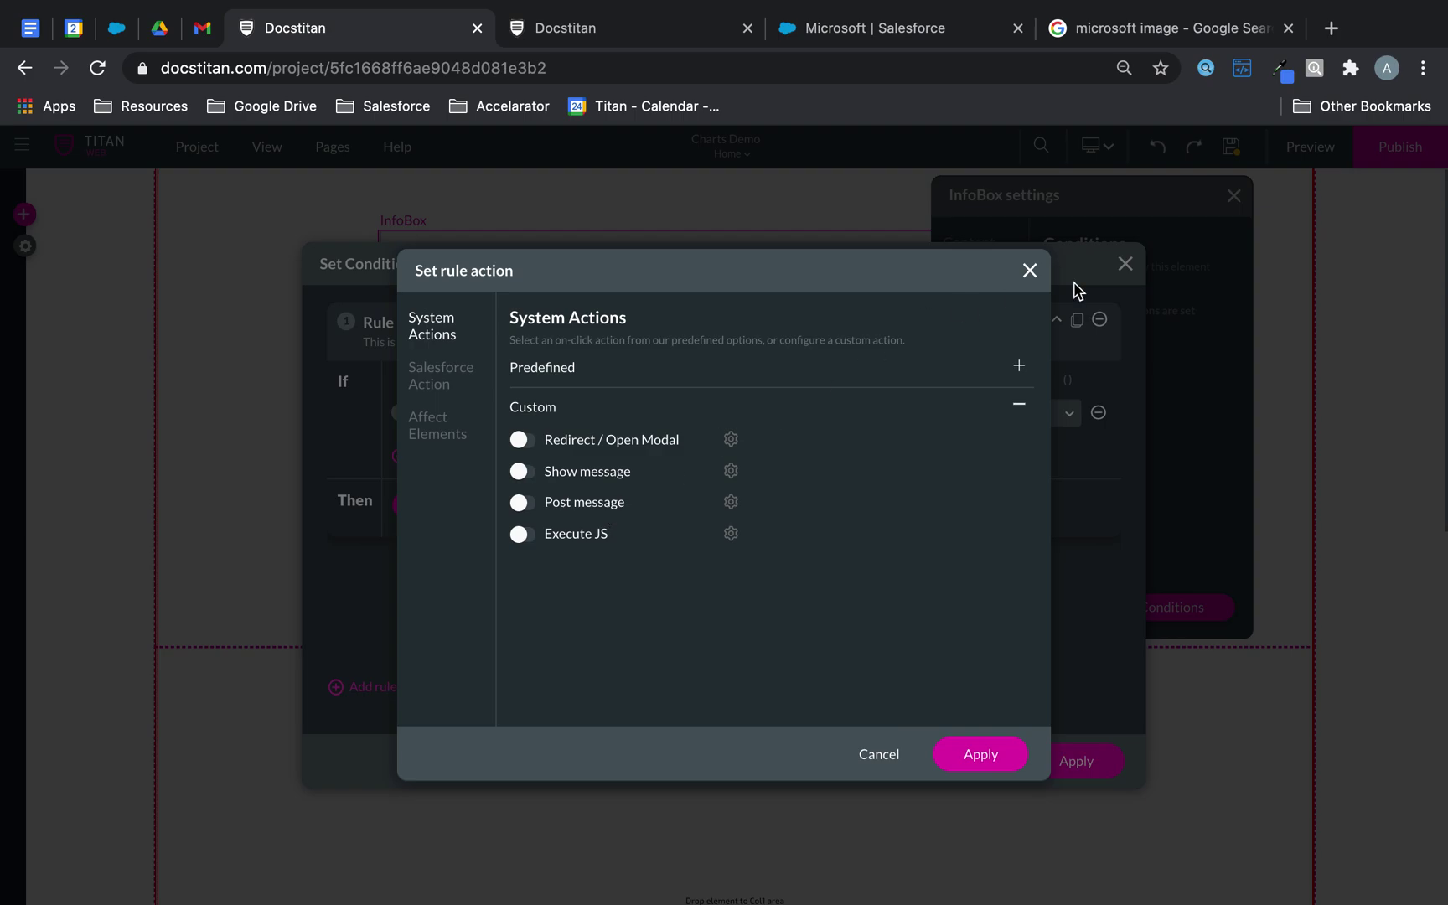
left_click(1030, 270)
left_click(1123, 264)
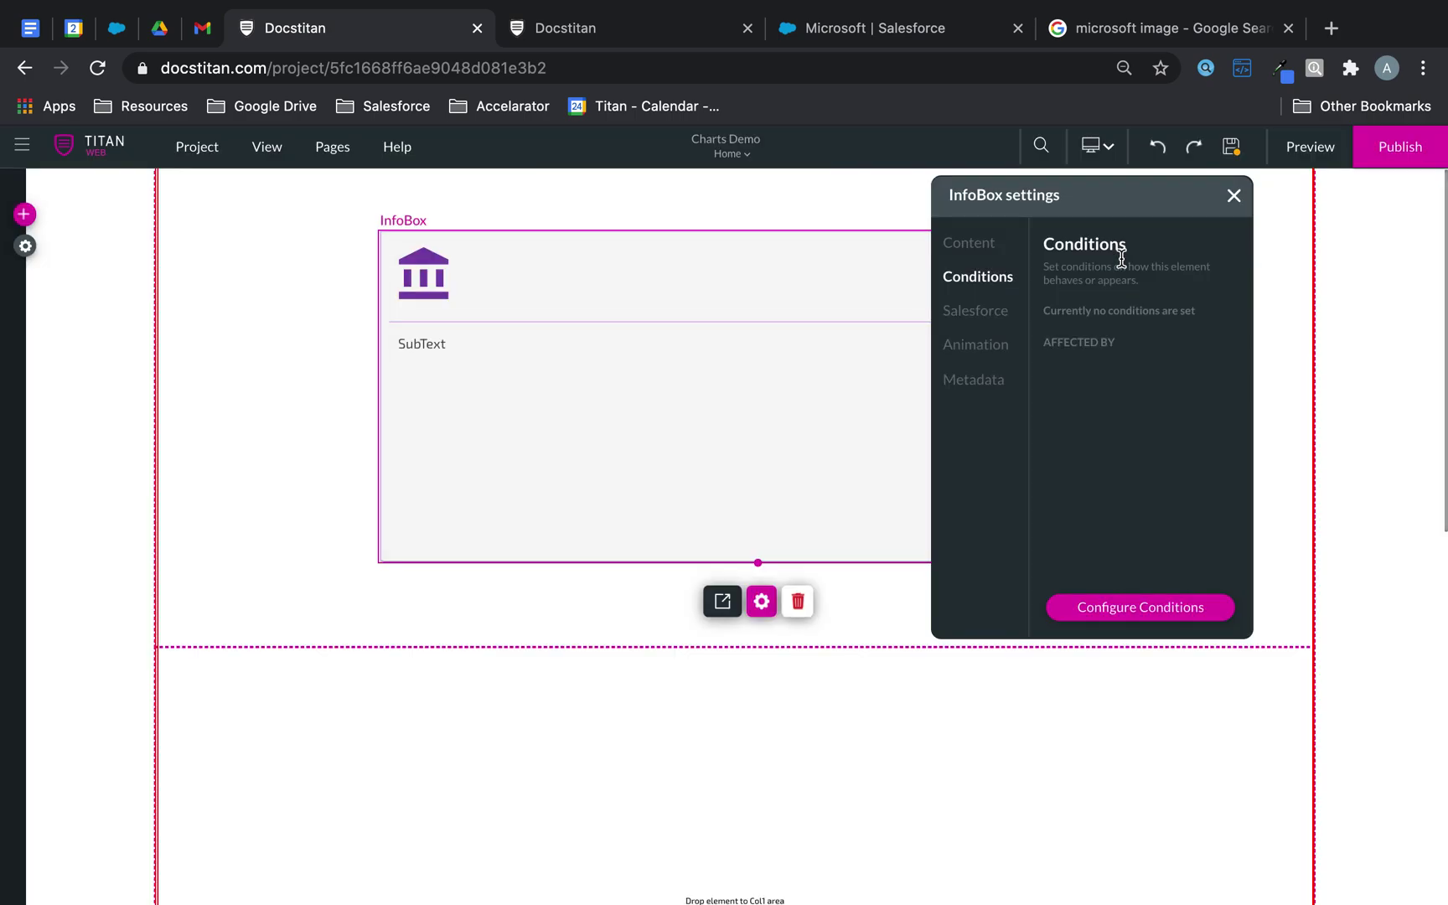
Step: Set the InfoBox's In Animation to Back In Left and close its settings
left_click(1006, 318)
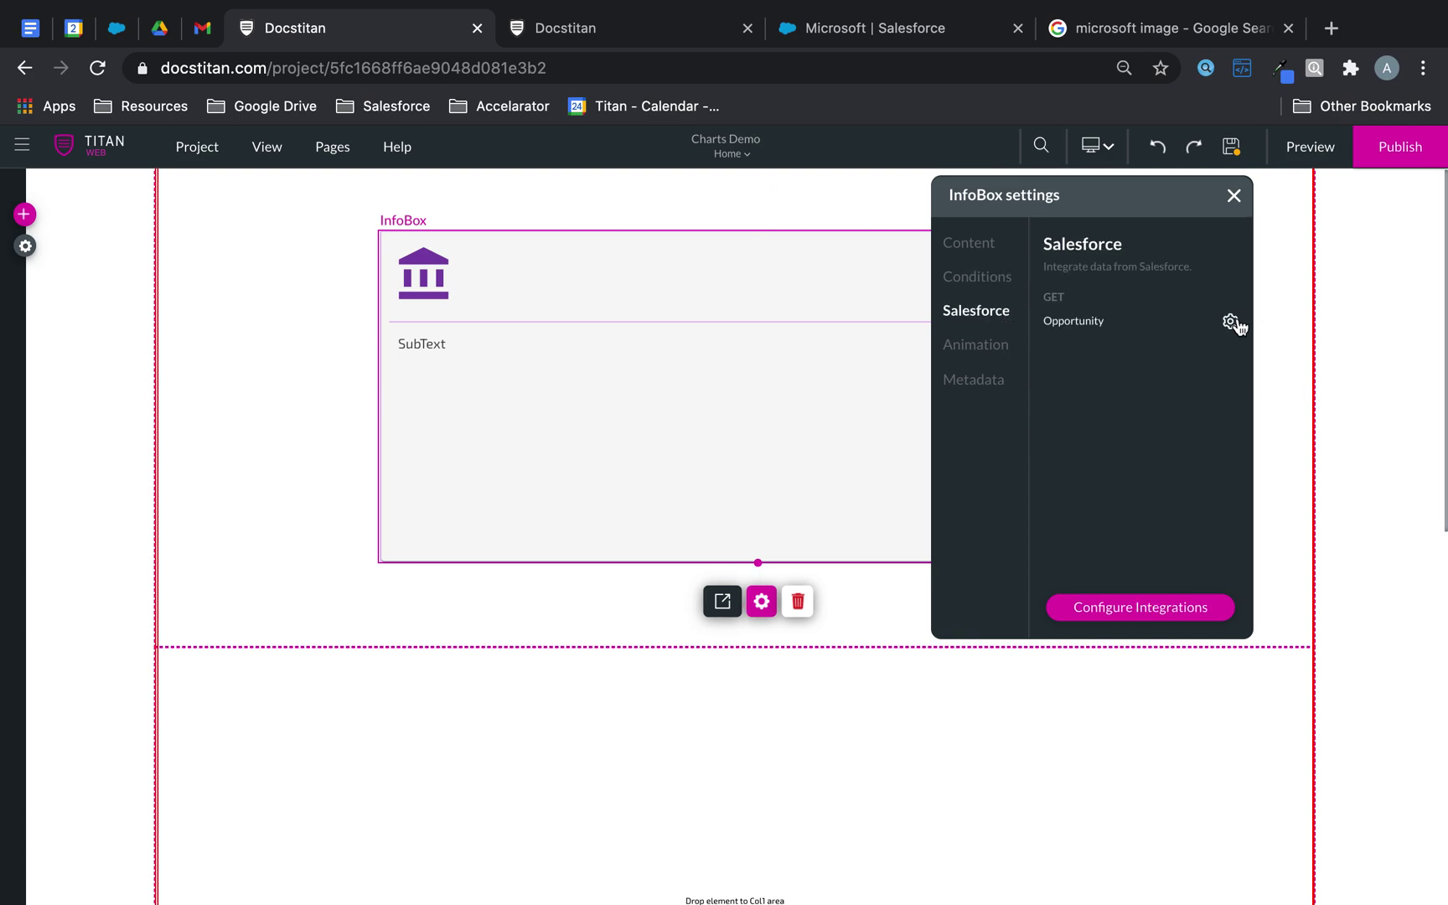
left_click(968, 345)
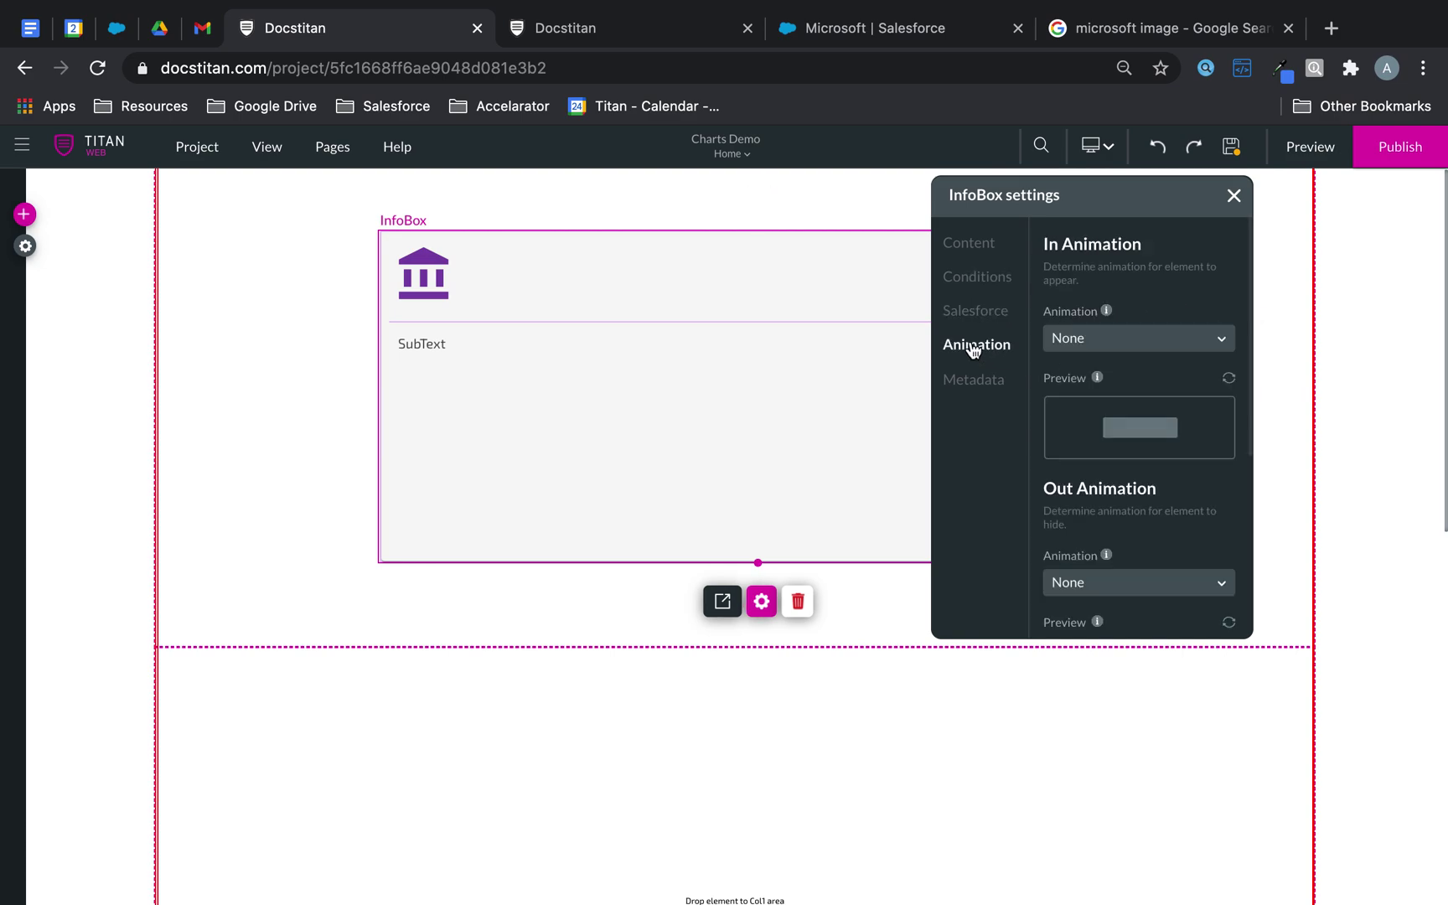
left_click(1159, 335)
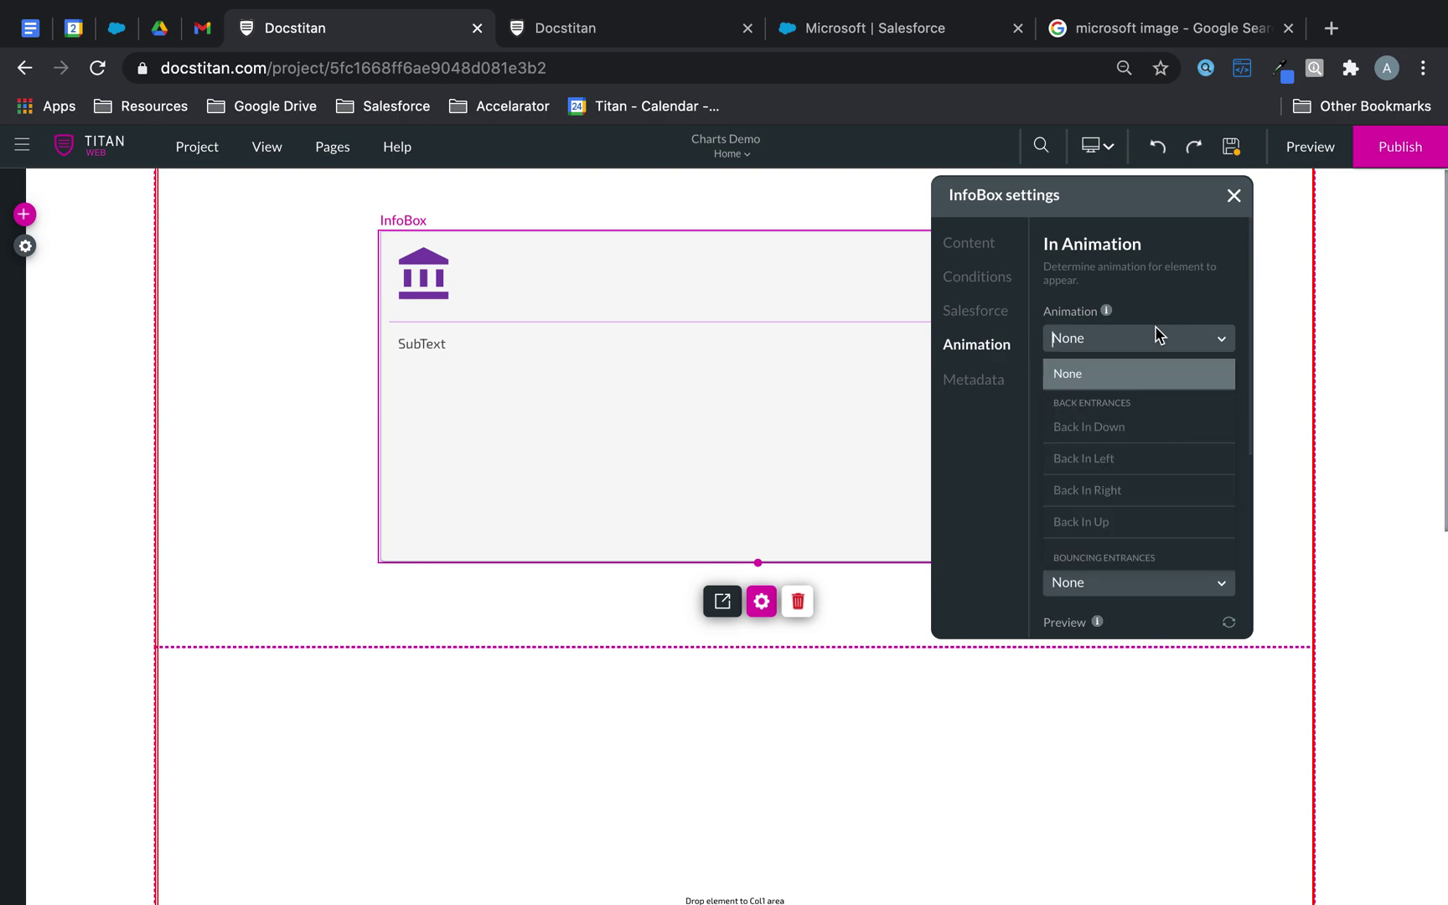
left_click(1113, 460)
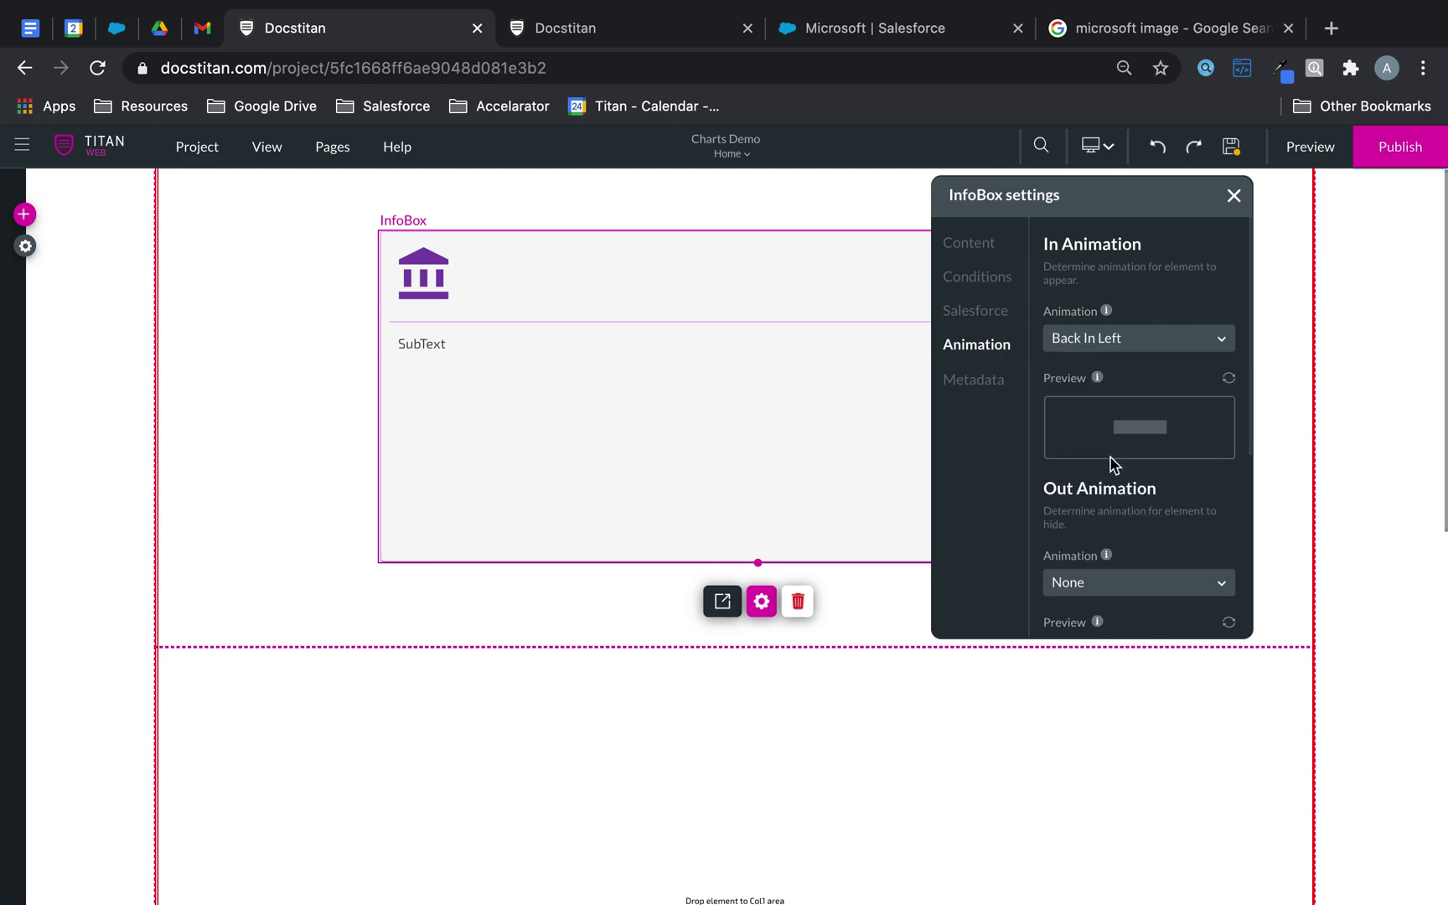
left_click(1231, 197)
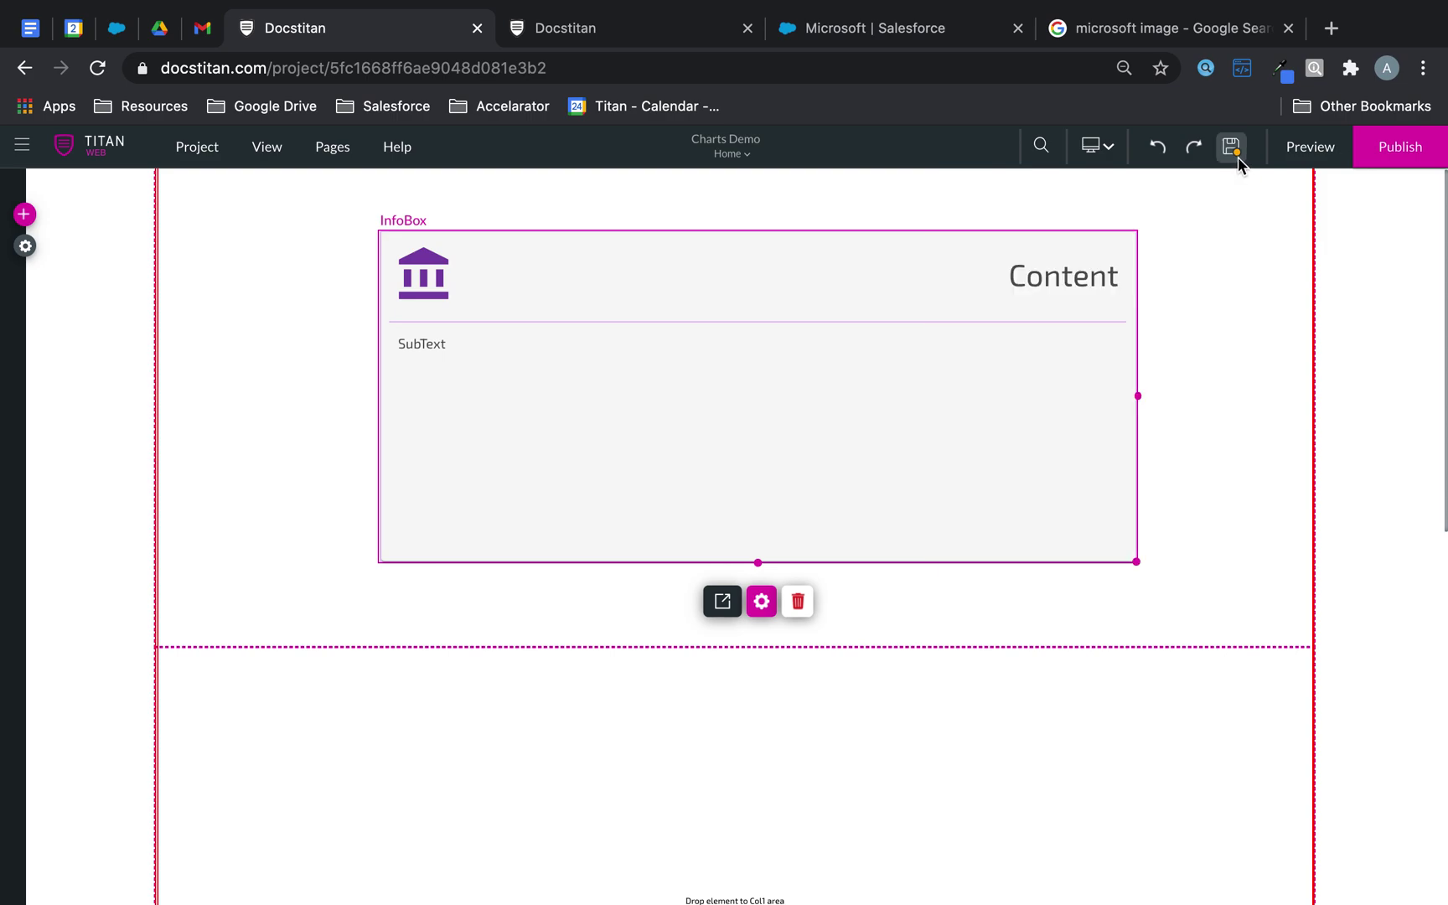
Step: Reload the live preview to see the animated Microsoft InfoBox, then return to the editor
left_click(615, 23)
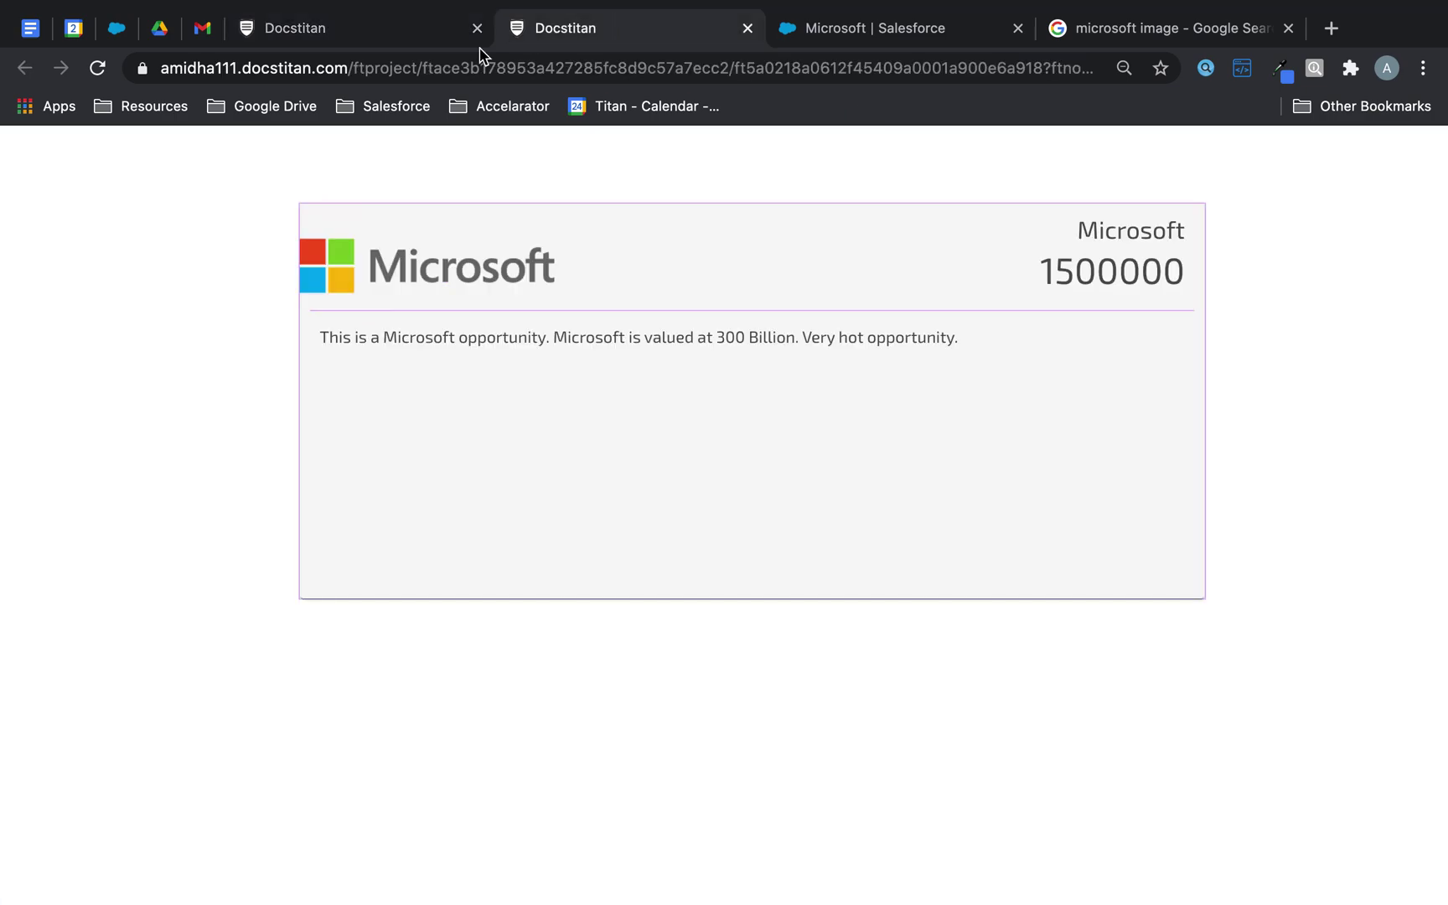
left_click(98, 68)
left_click(297, 30)
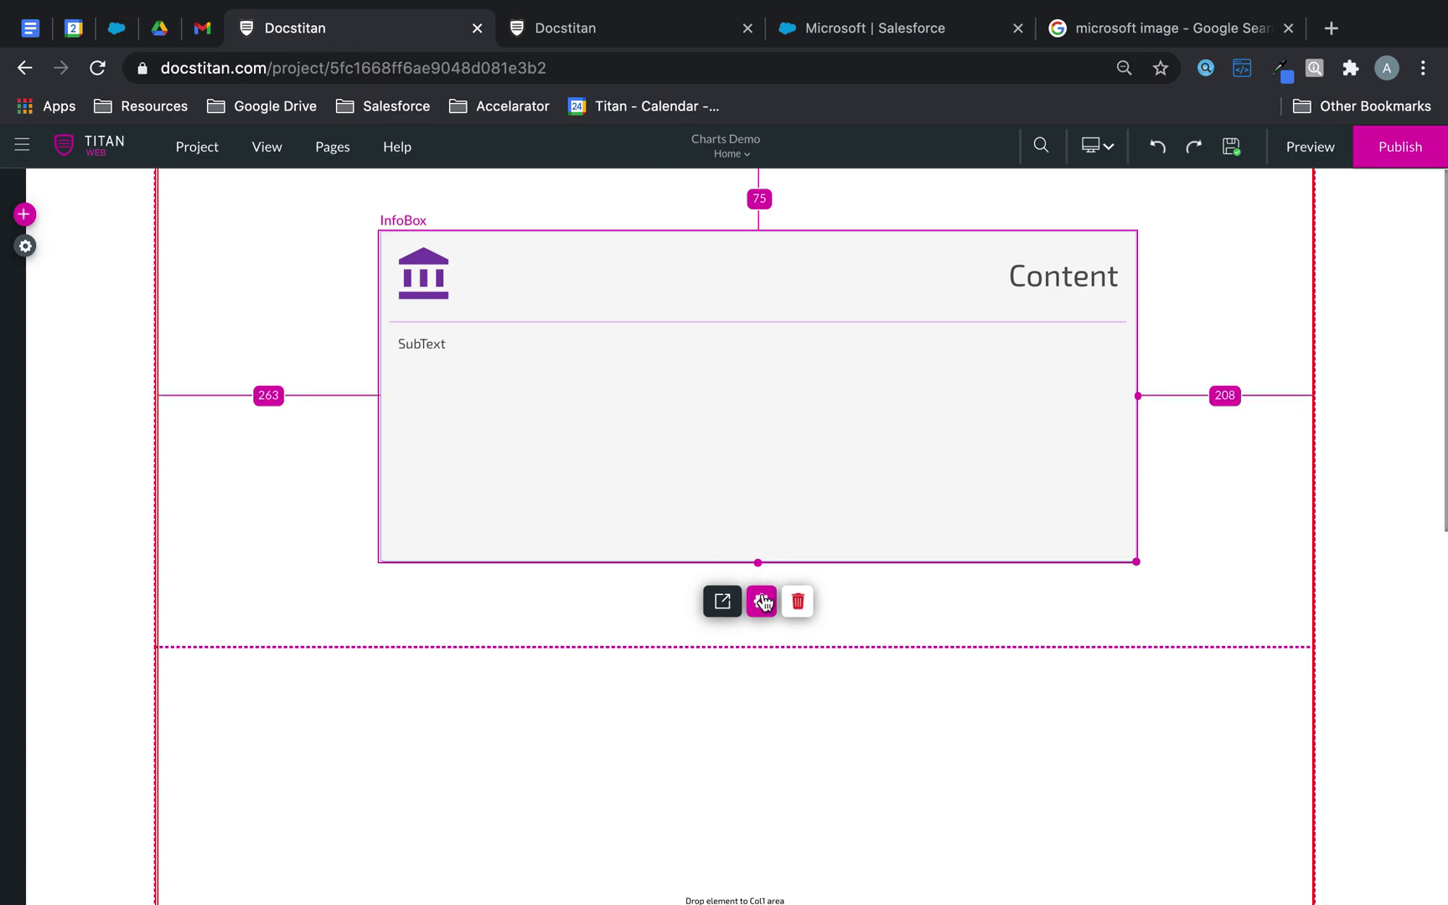
Step: Review the InfoBox's Metadata, Animation, Salesforce and Content settings, then close the panel
left_click(761, 600)
left_click(1000, 386)
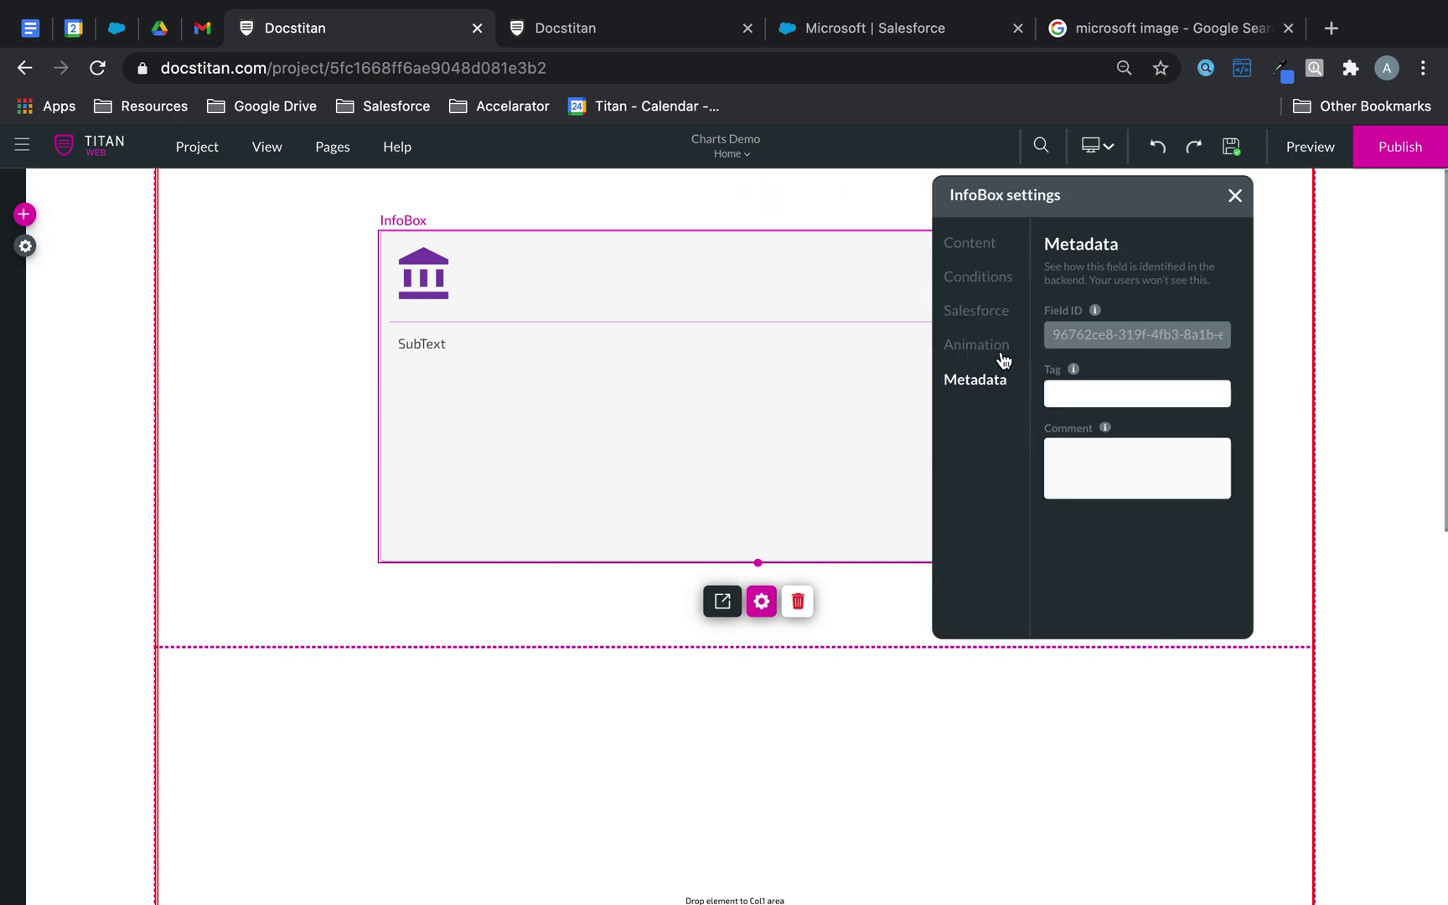
left_click(989, 347)
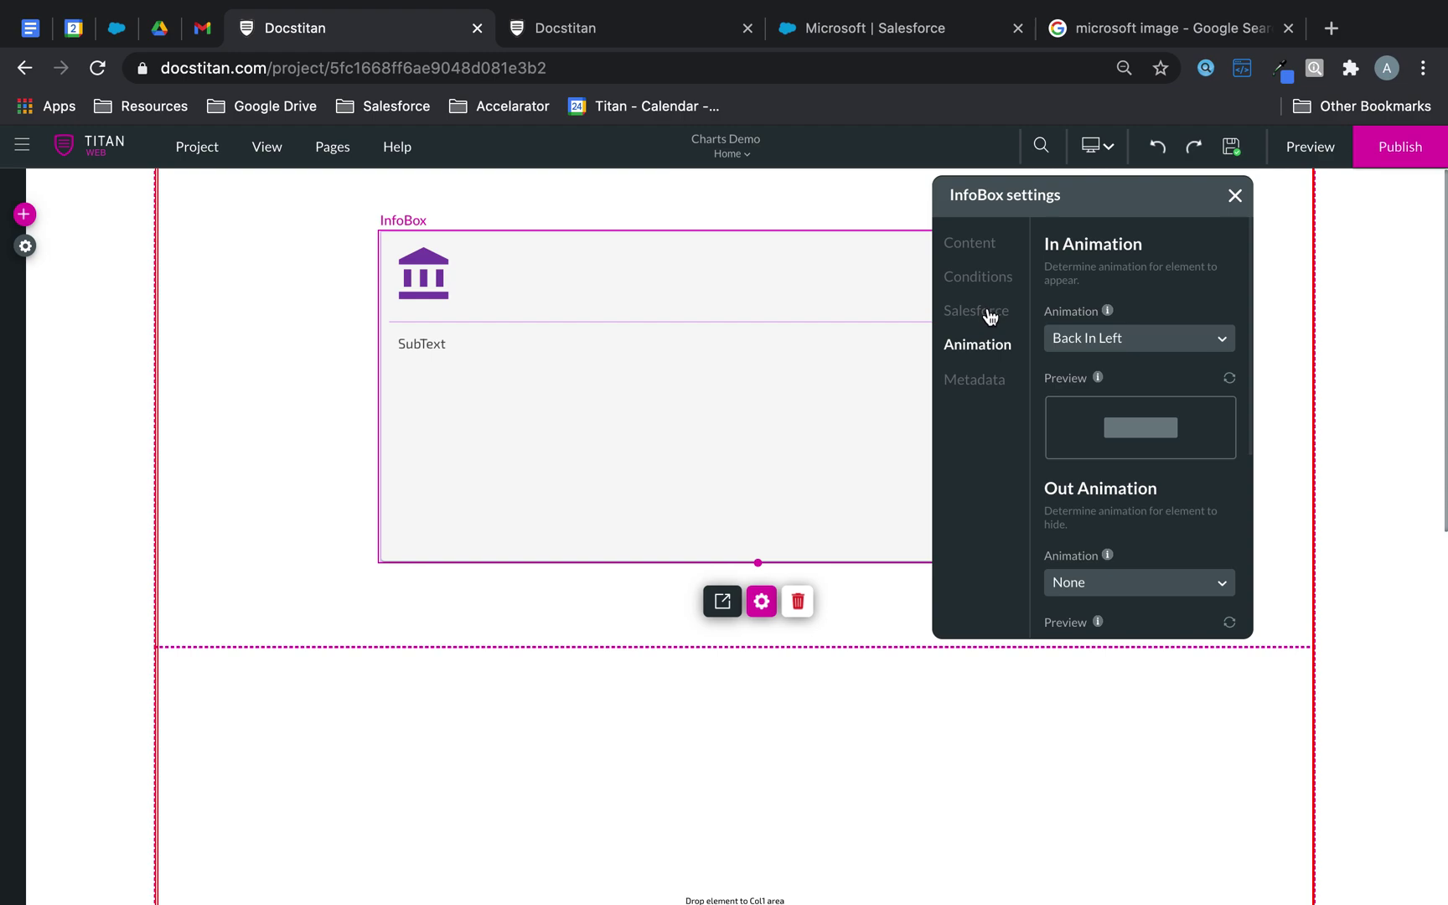
left_click(990, 315)
left_click(985, 245)
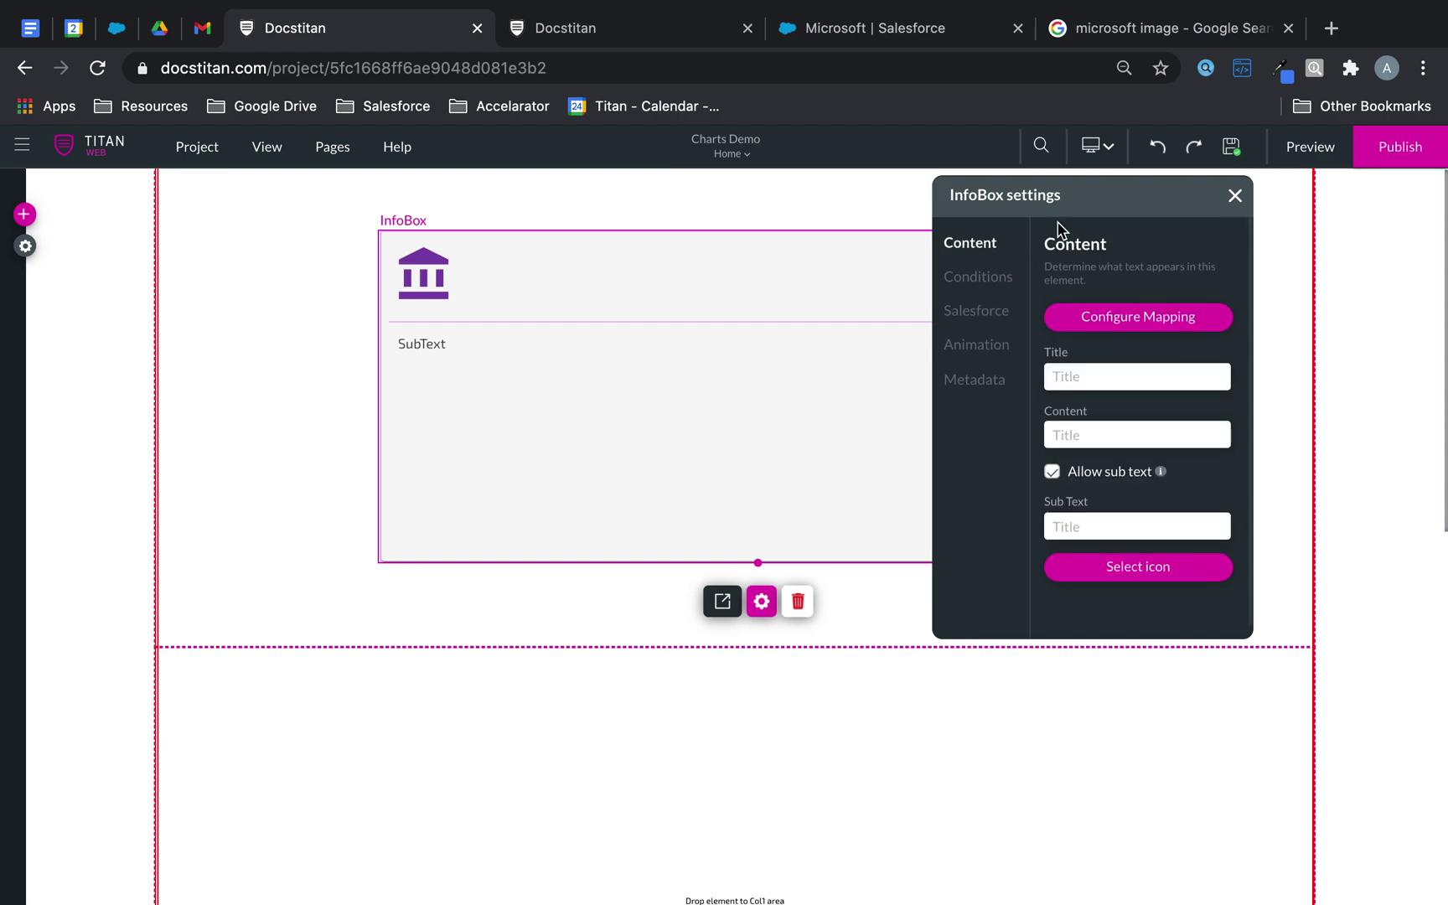
left_click(1235, 198)
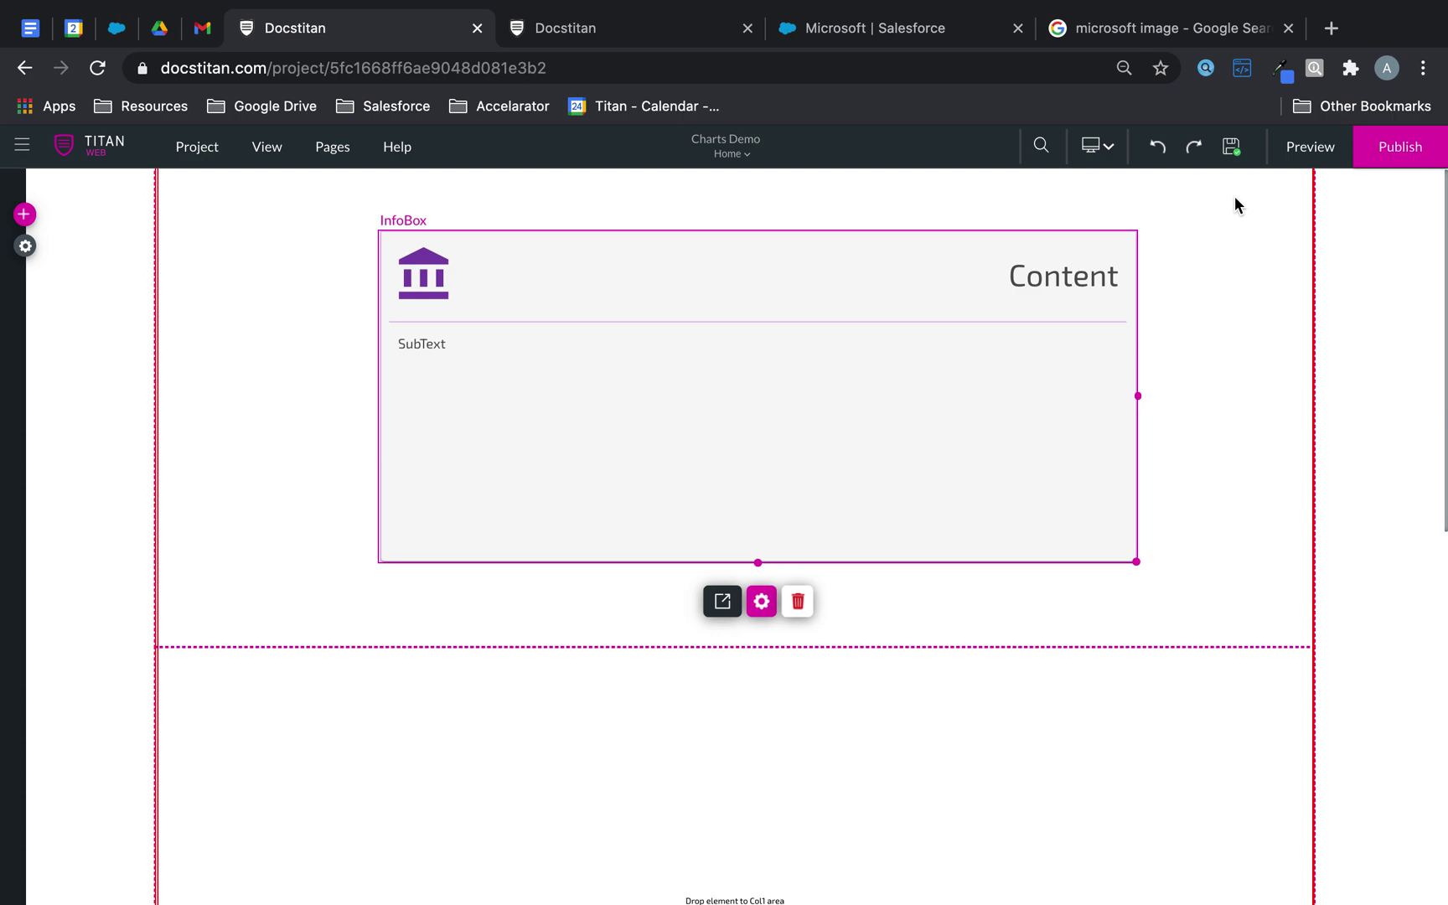
mouse_move(779, 8)
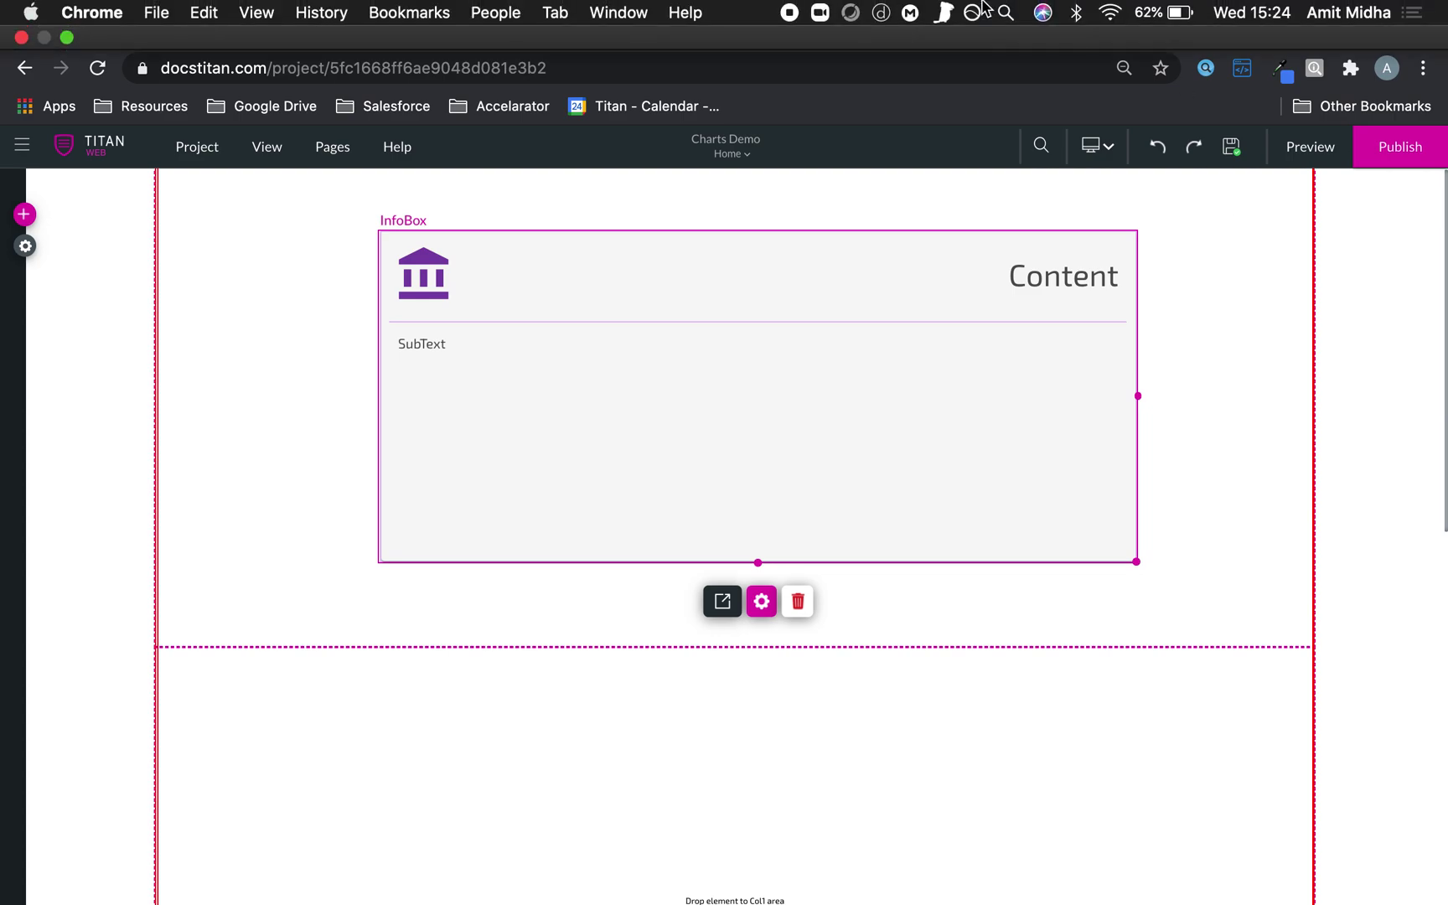